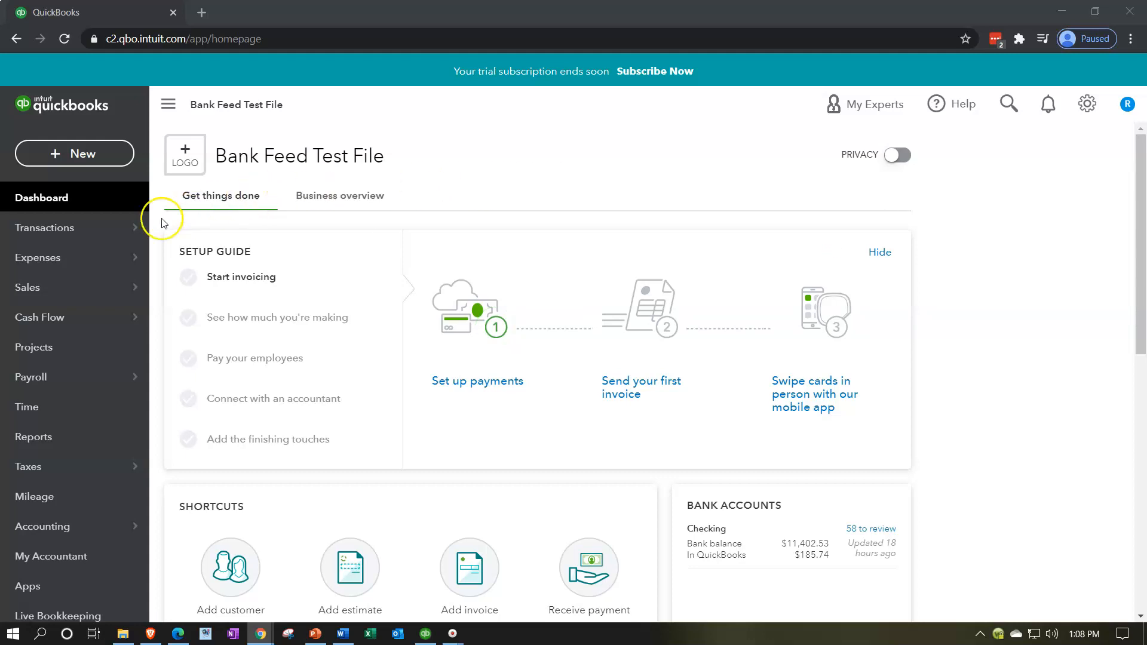
Open the bank transactions page and duplicate its browser tab twice
click(77, 230)
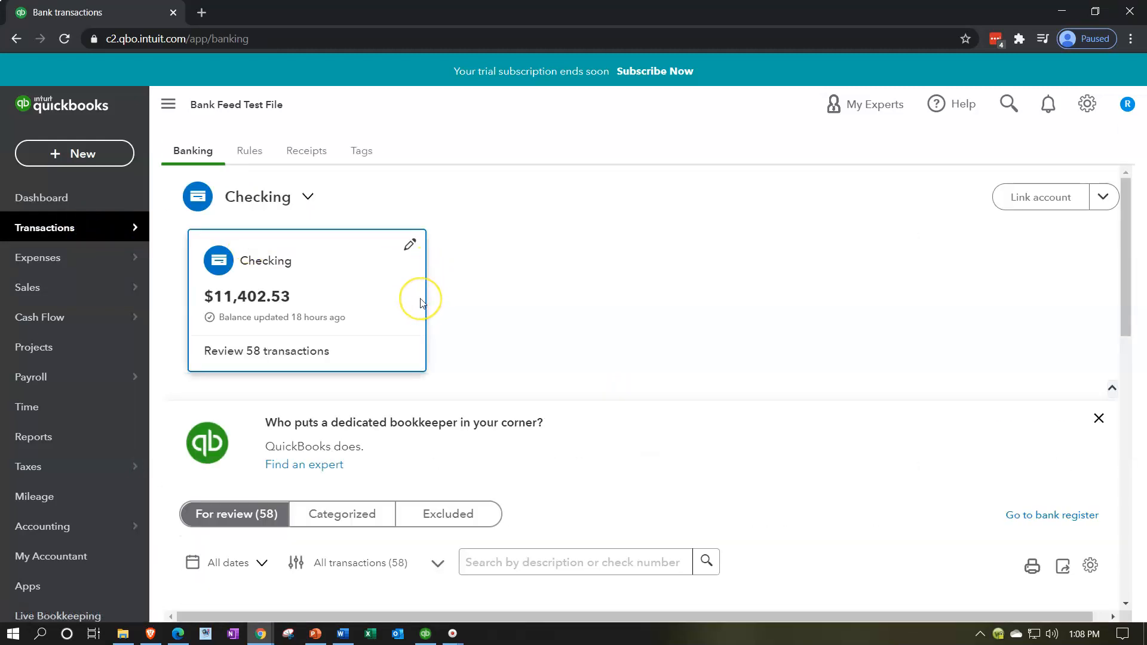
scroll(641, 285, down, 5)
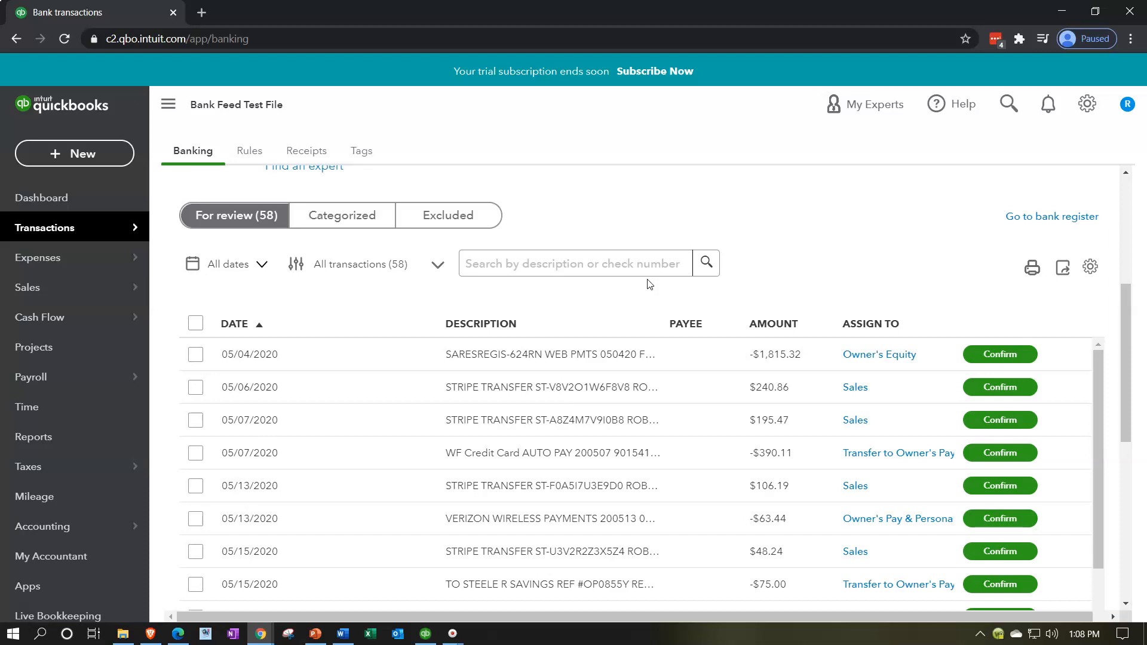
right_click(131, 15)
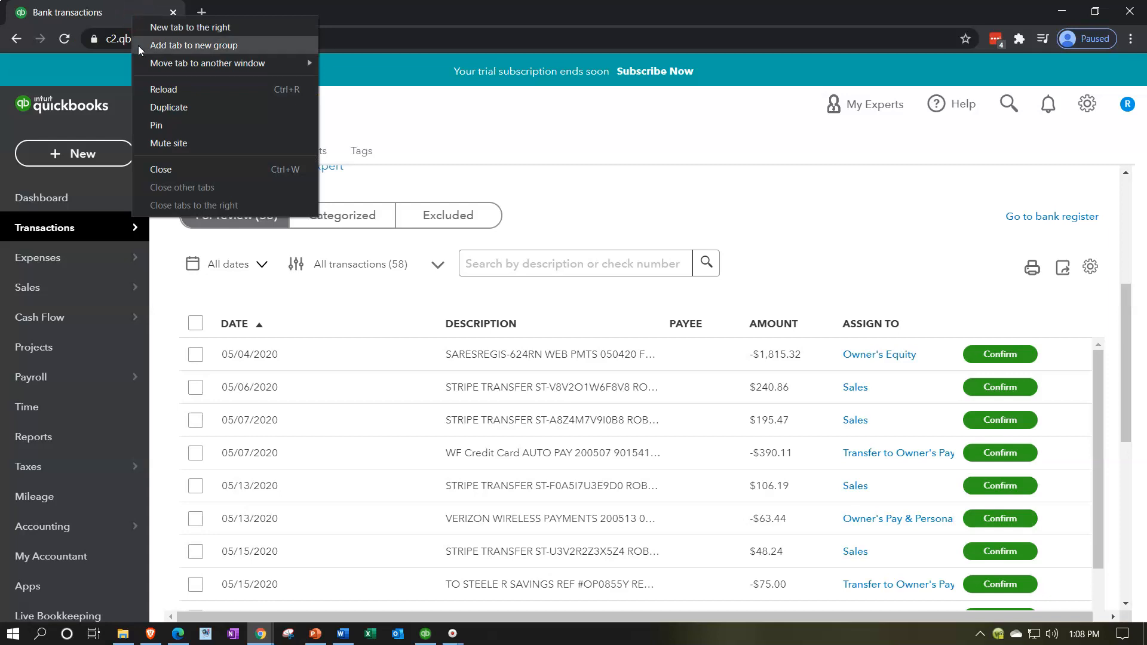
click(155, 107)
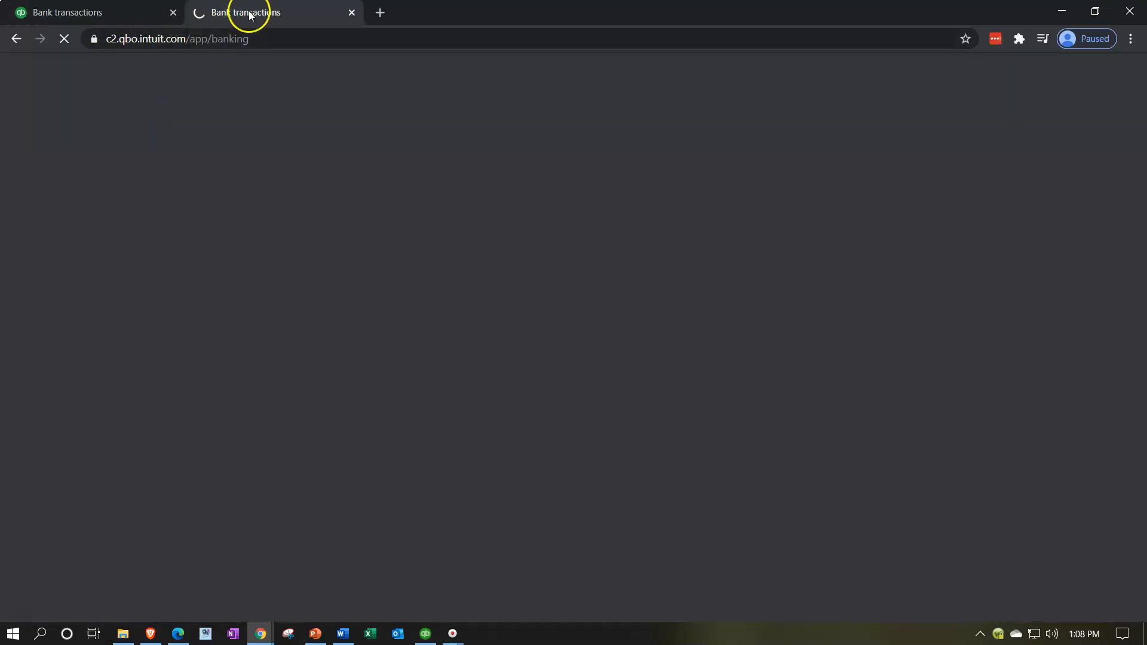
right_click(264, 18)
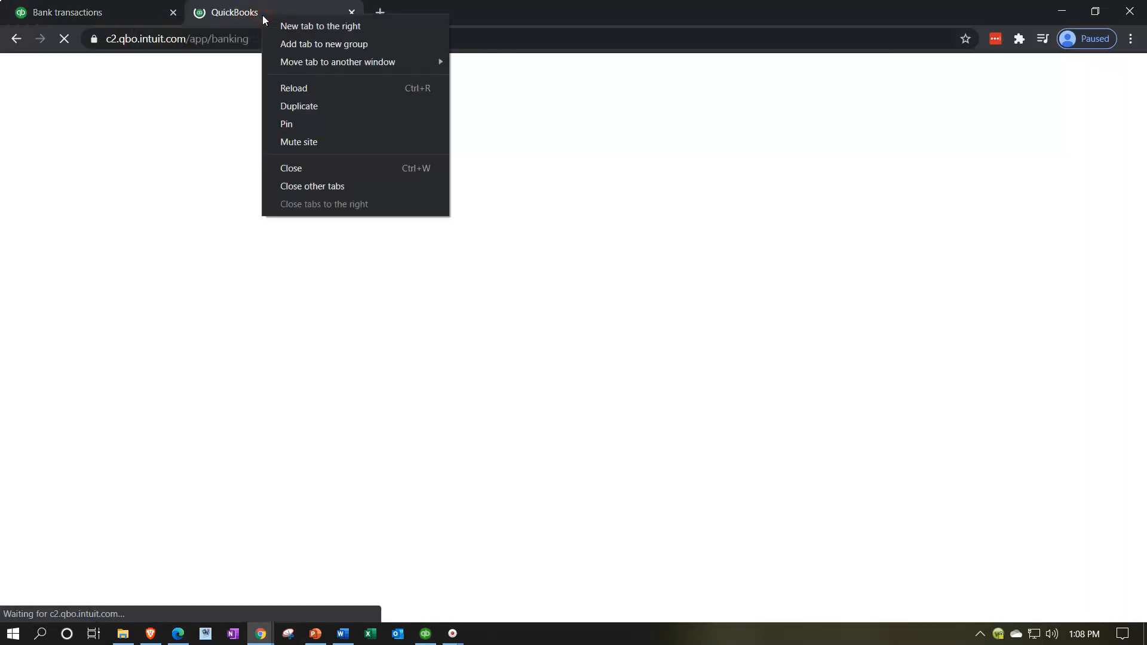
click(296, 107)
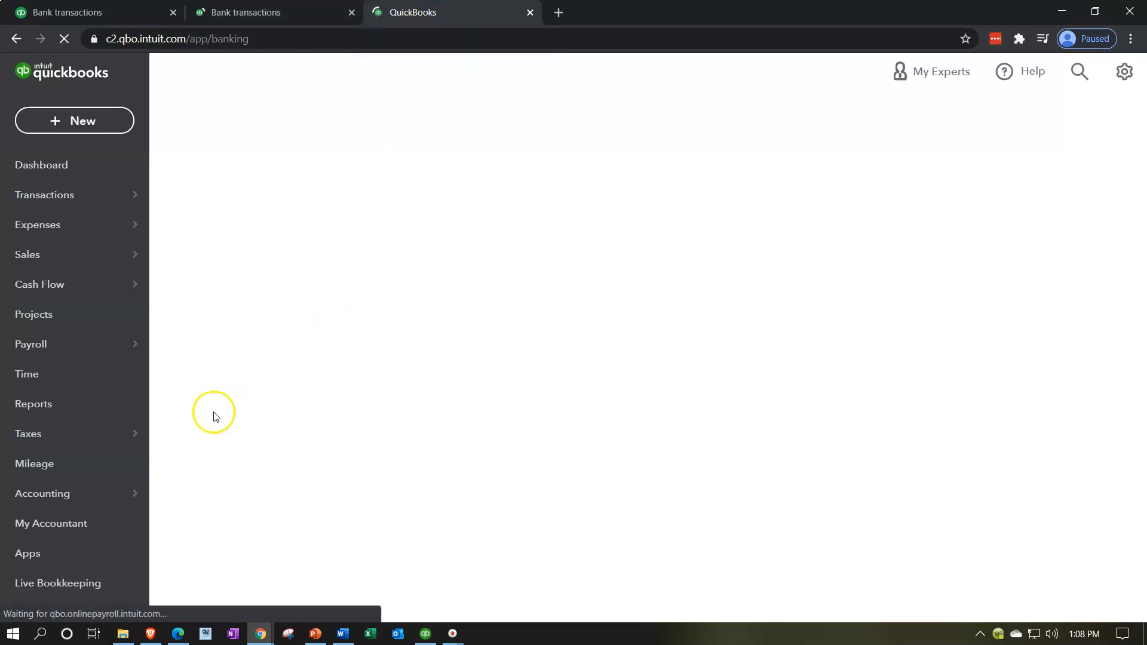
Open the Profit and Loss report in the third browser tab
click(72, 411)
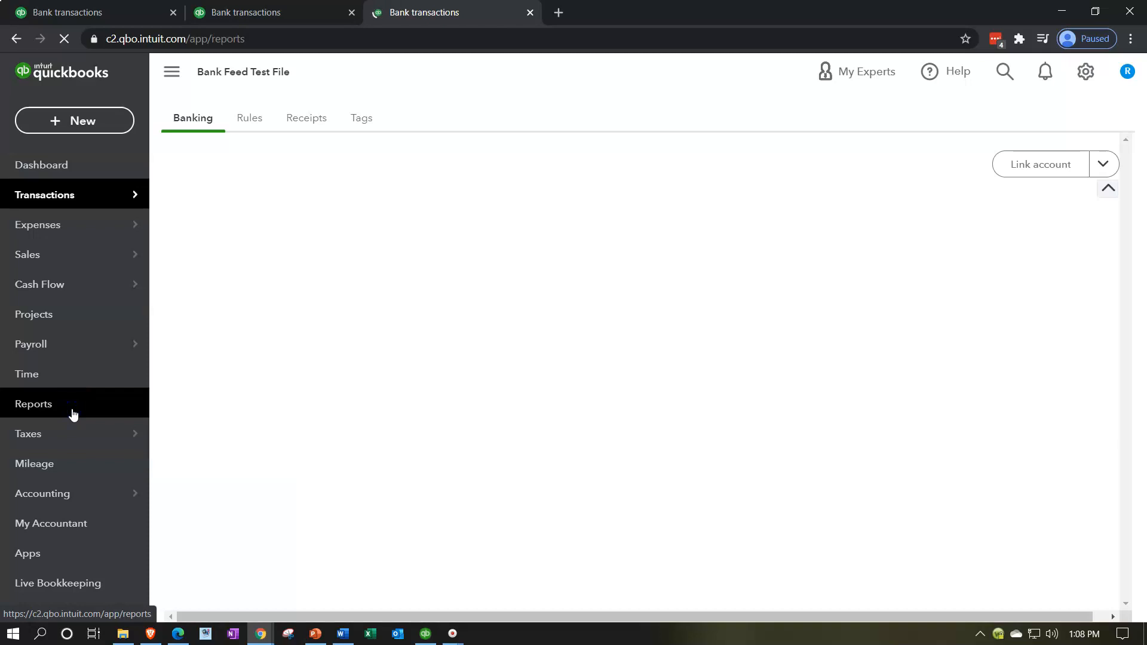
click(179, 383)
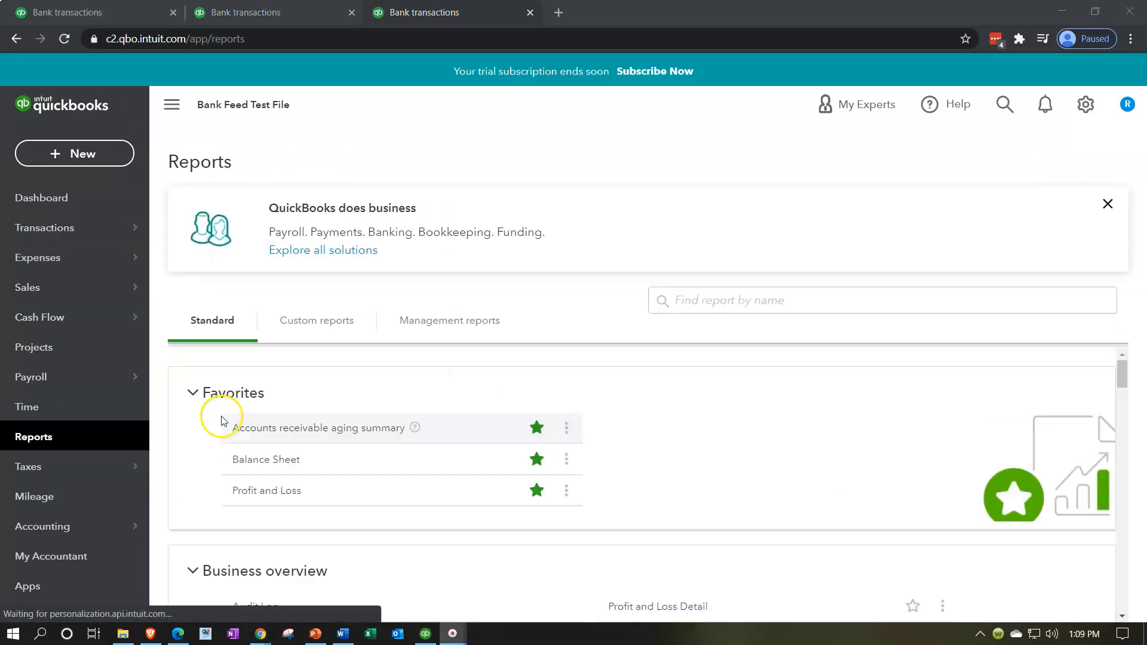
click(246, 498)
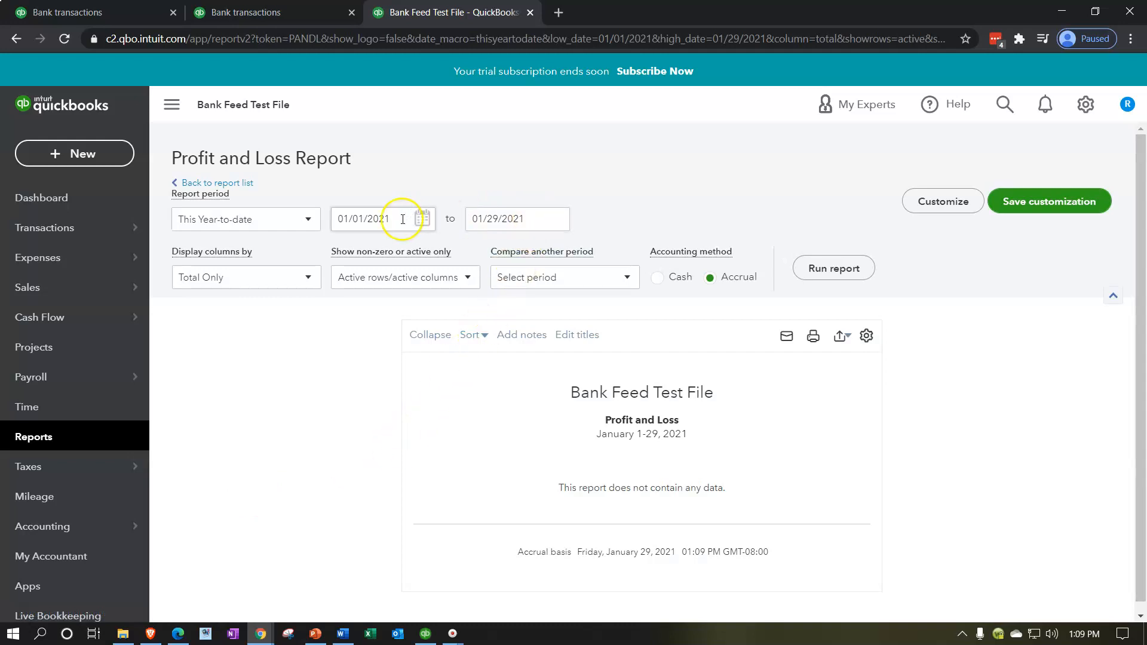
Run the Profit and Loss report for 01/01/2020 to 12/31/2020 and collapse the navigation menu
drag(402, 219, 257, 207)
text(01/01/2020)
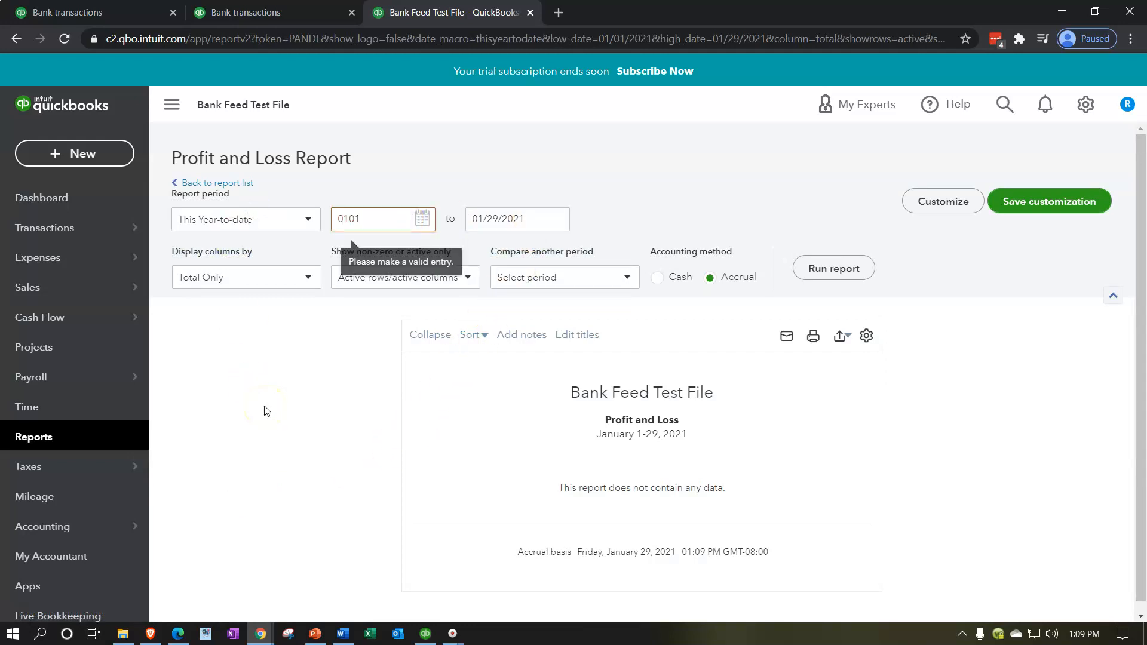
key(Tab)
text(12/31/2020)
key(Tab)
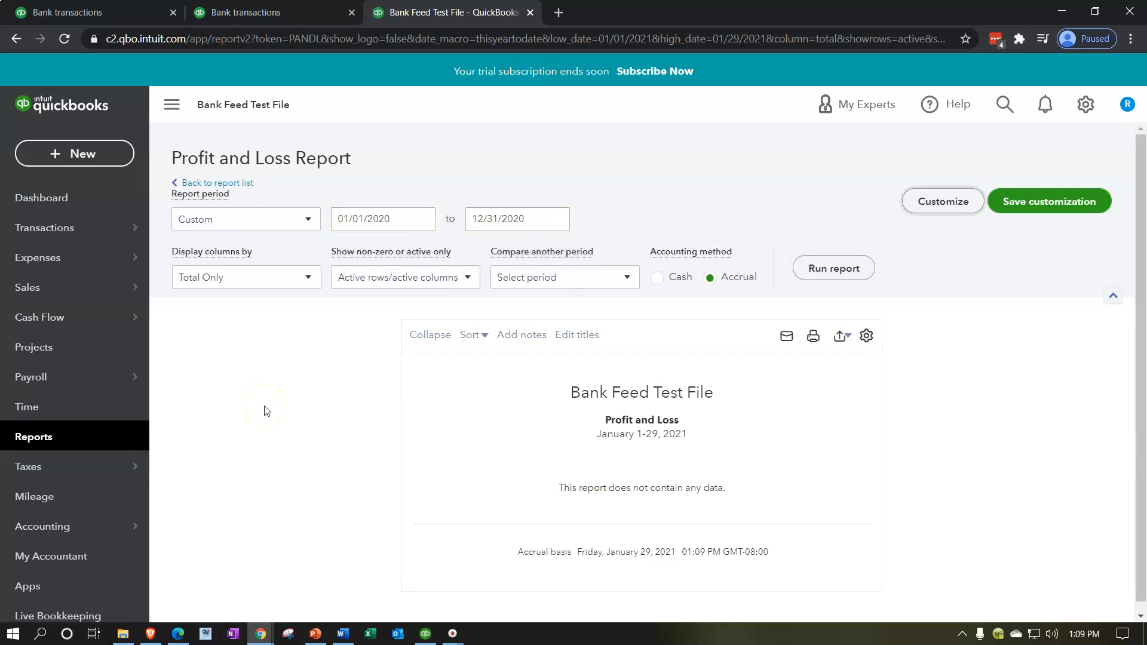
click(839, 270)
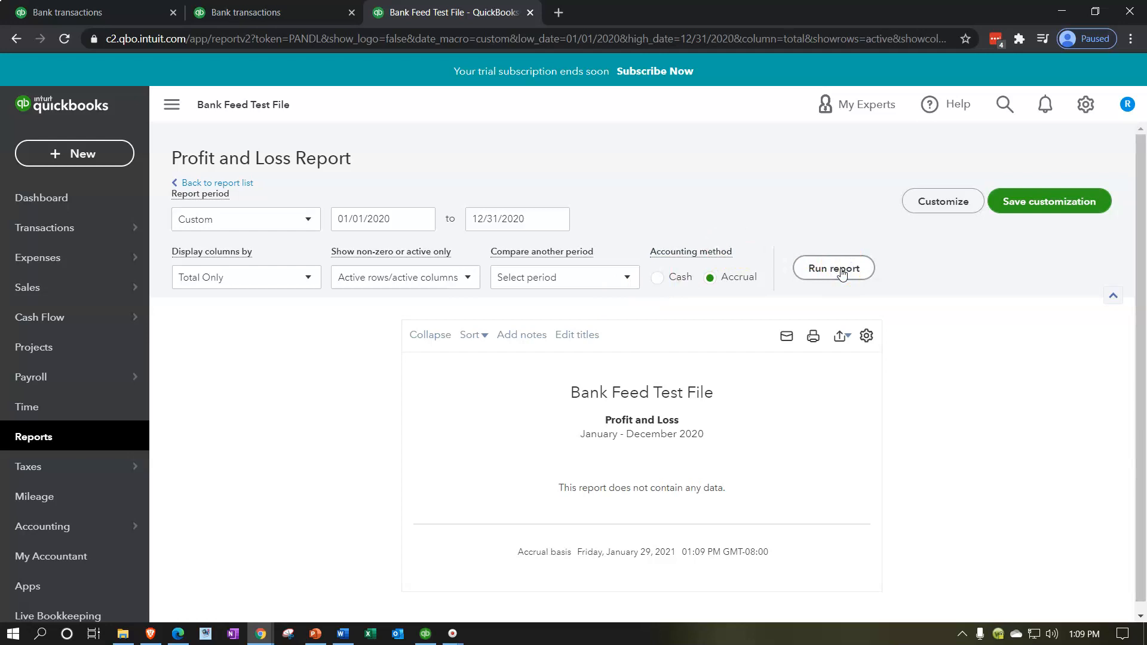
click(187, 105)
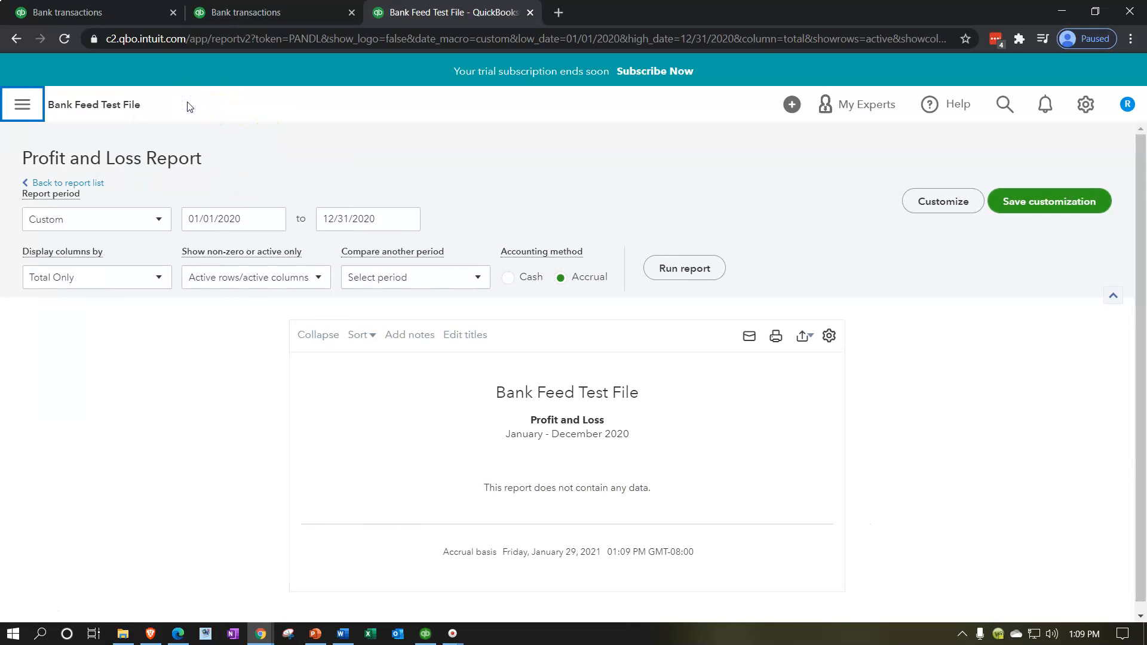
click(195, 106)
Switch to the second browser tab and open the Balance Sheet report there
click(245, 14)
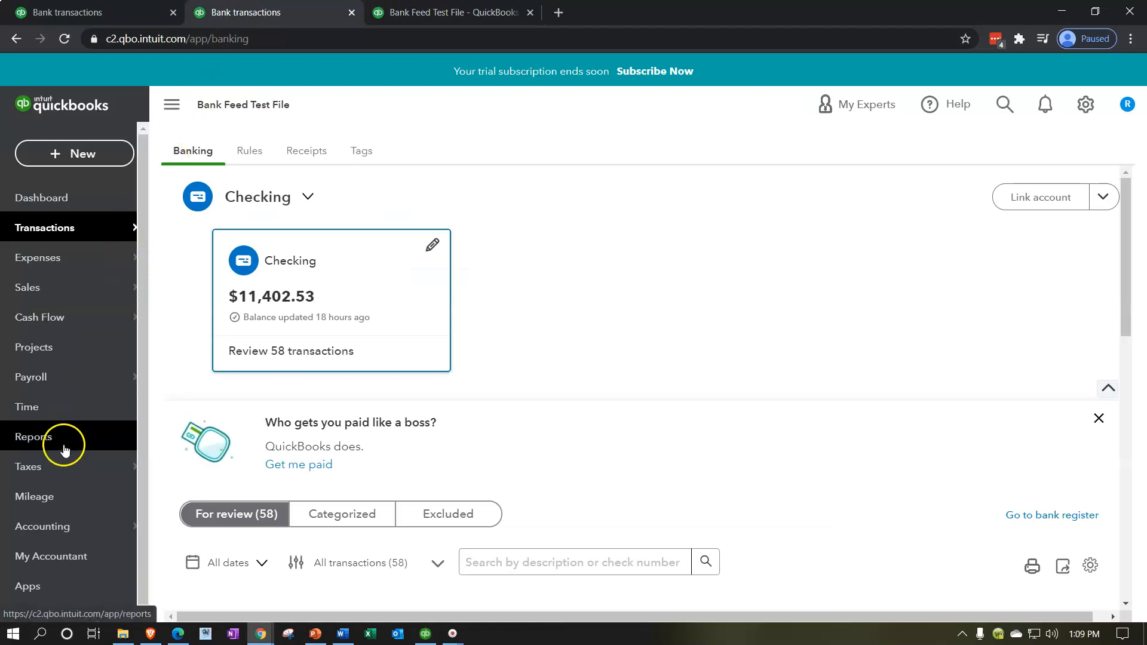
click(36, 437)
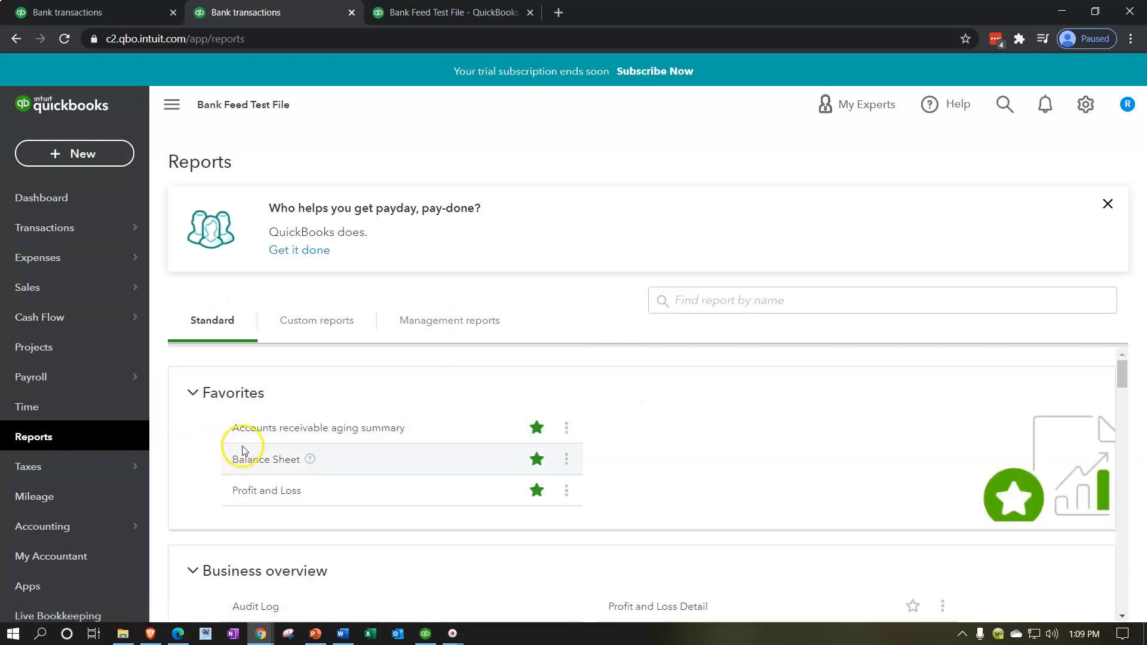
click(243, 458)
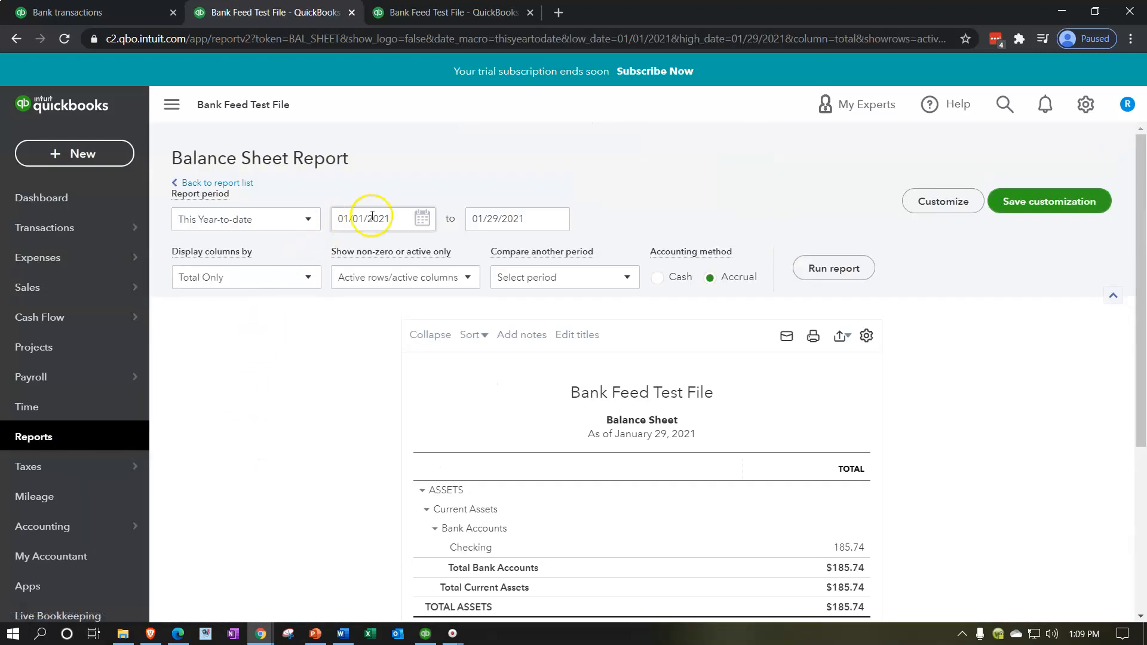
click(371, 217)
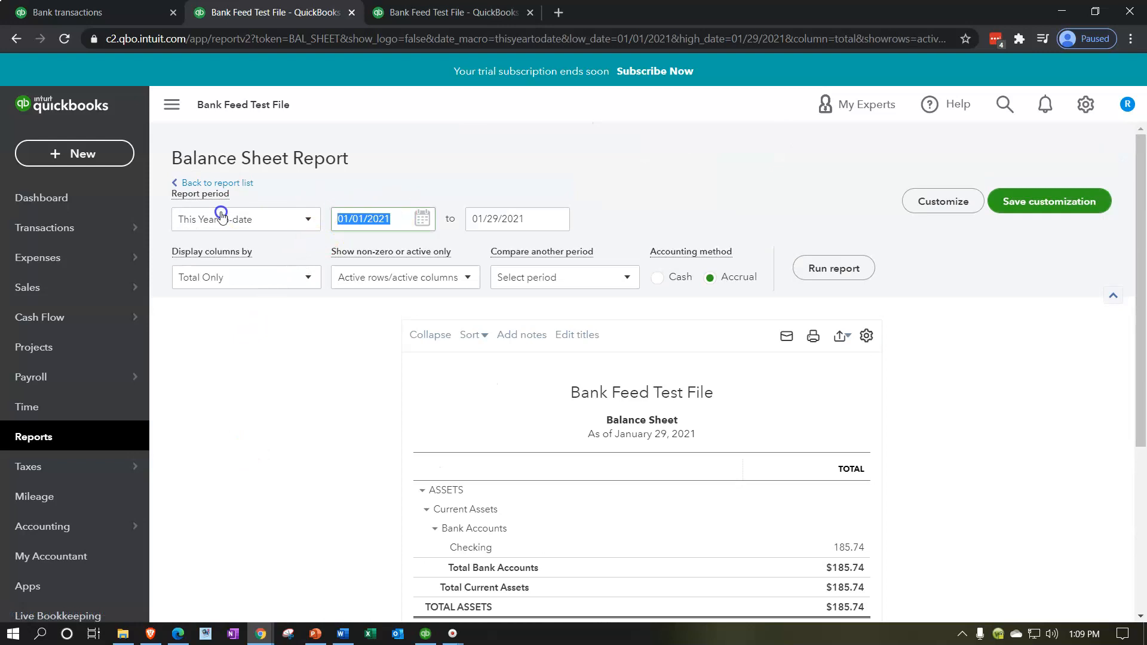
text(010120`)
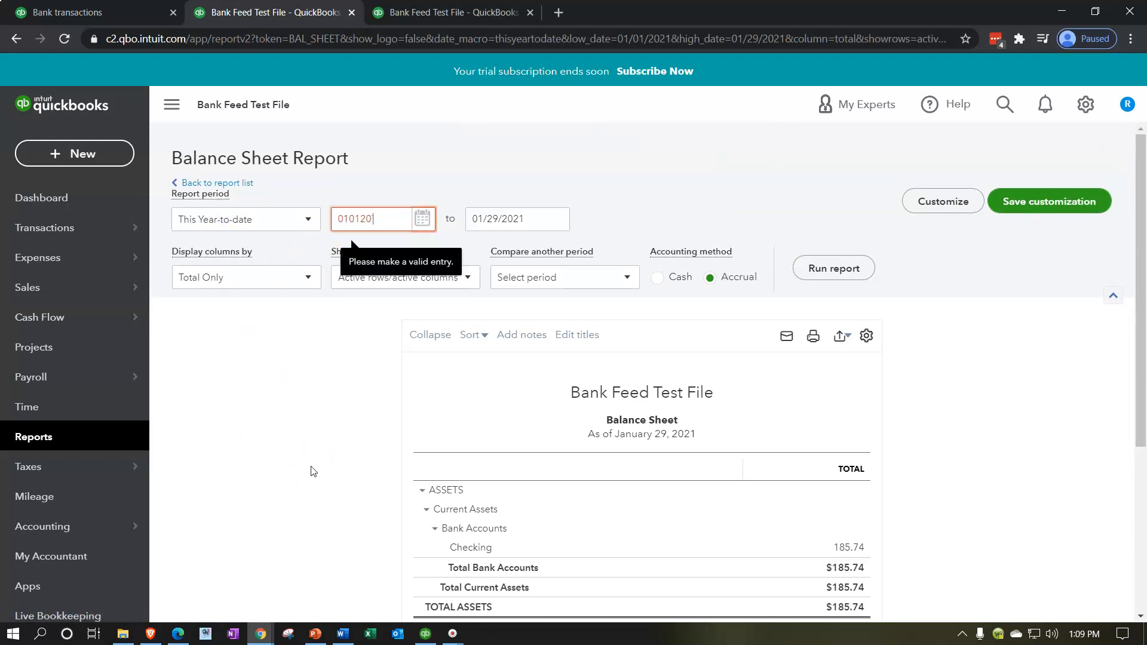
key(Tab)
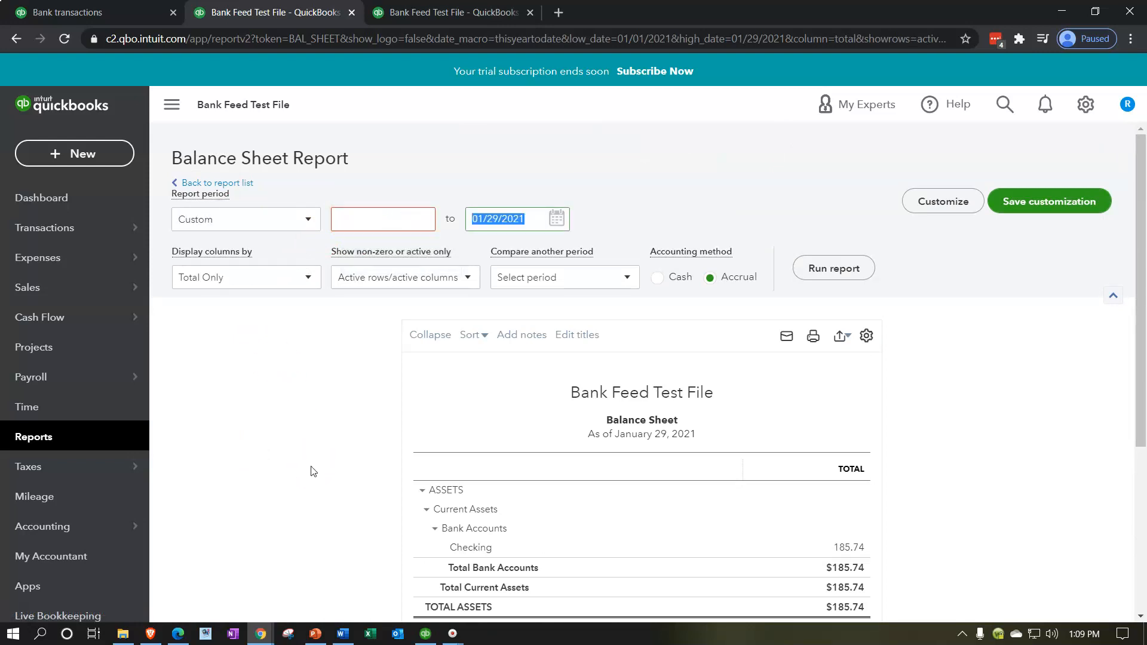
Set the Balance Sheet period to 01/01/2020 through 12/31/2020 and run the report
click(389, 218)
text(01/01/20)
key(Tab)
text(12/31/)
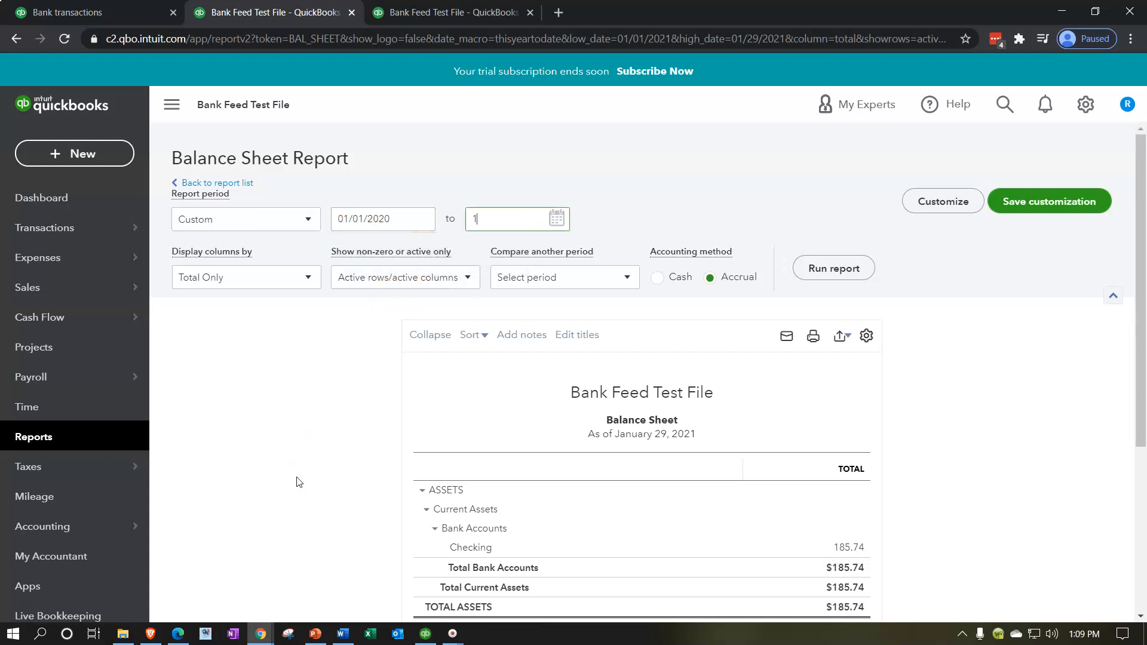
text(20)
key(Tab)
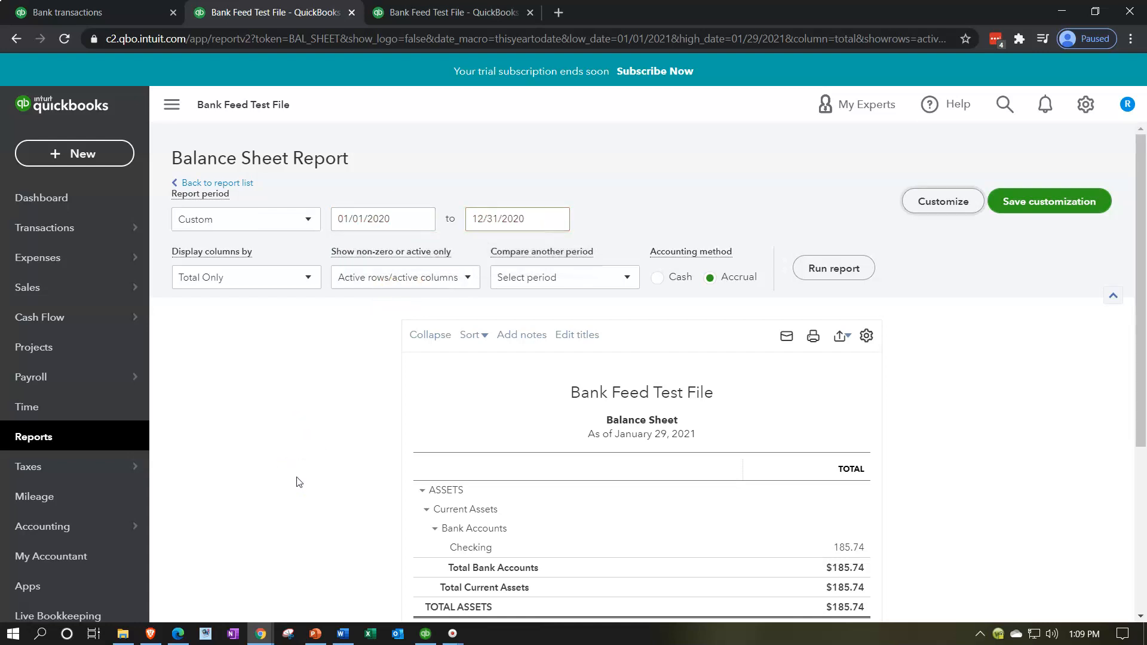
click(846, 267)
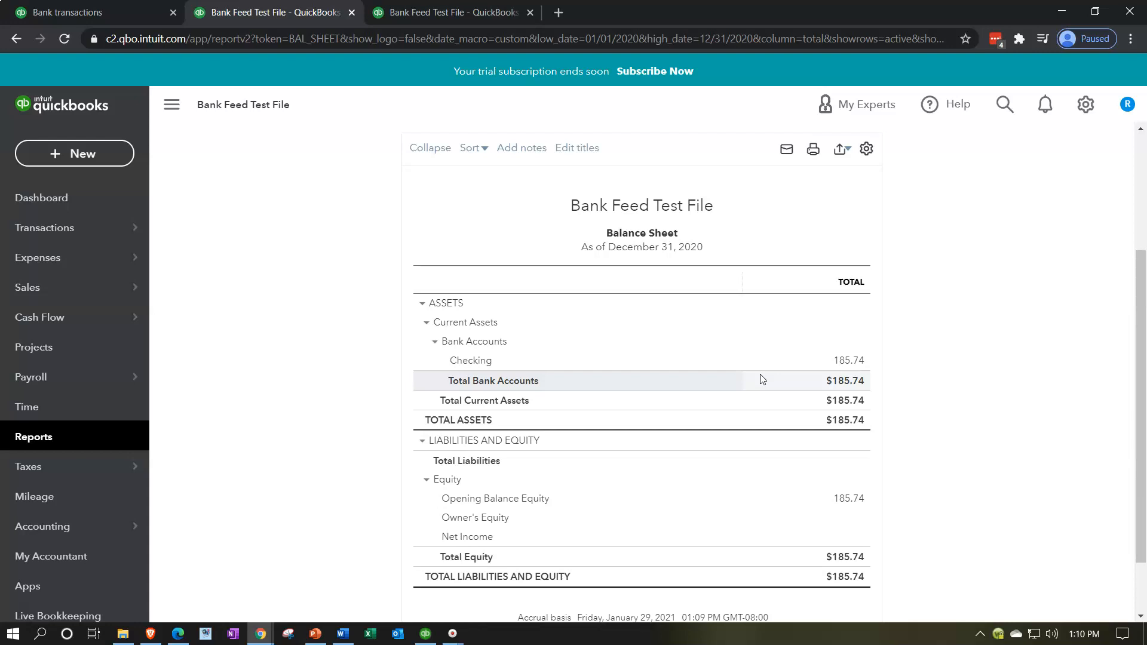
Return to the bank transactions in the first browser tab and collapse the navigation menu
click(131, 12)
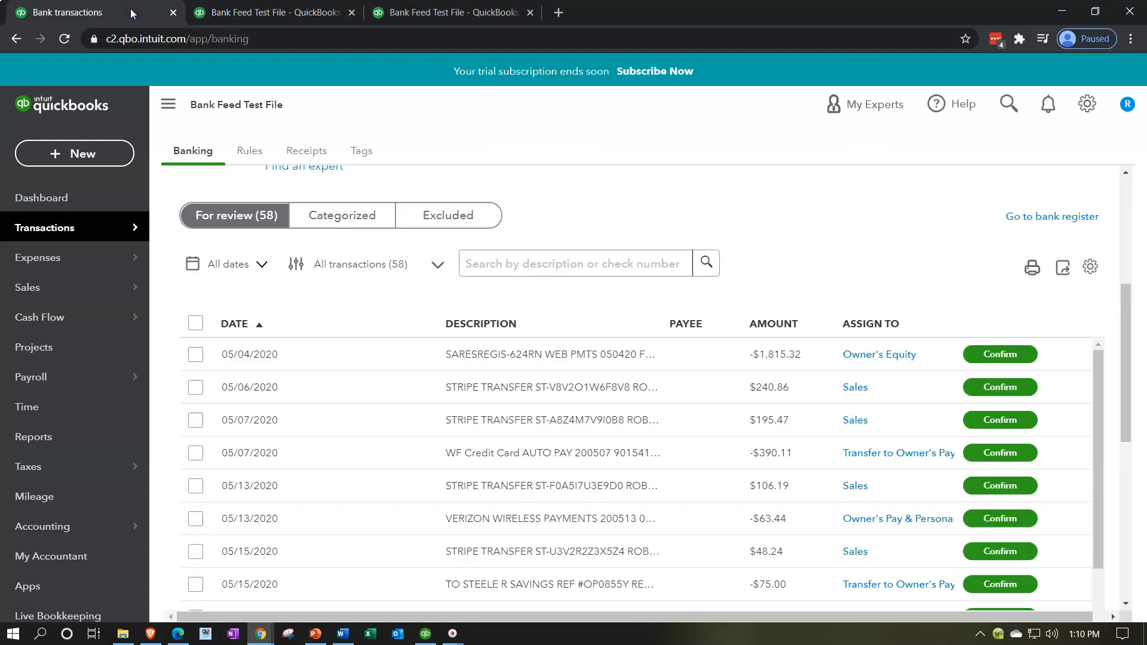
click(60, 222)
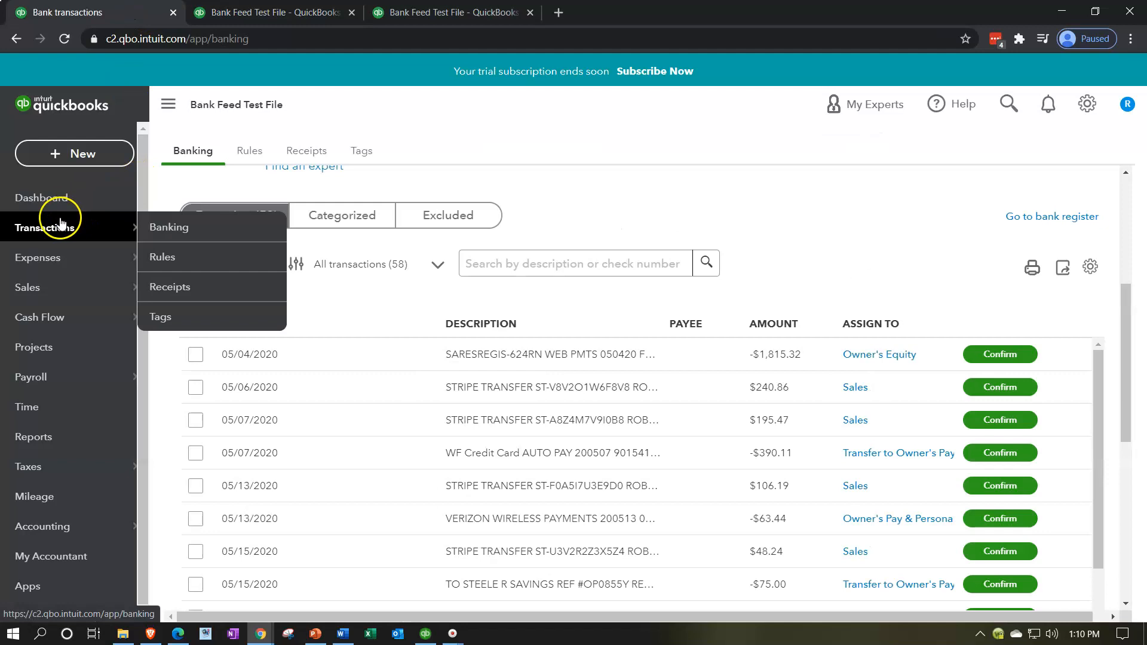
click(168, 104)
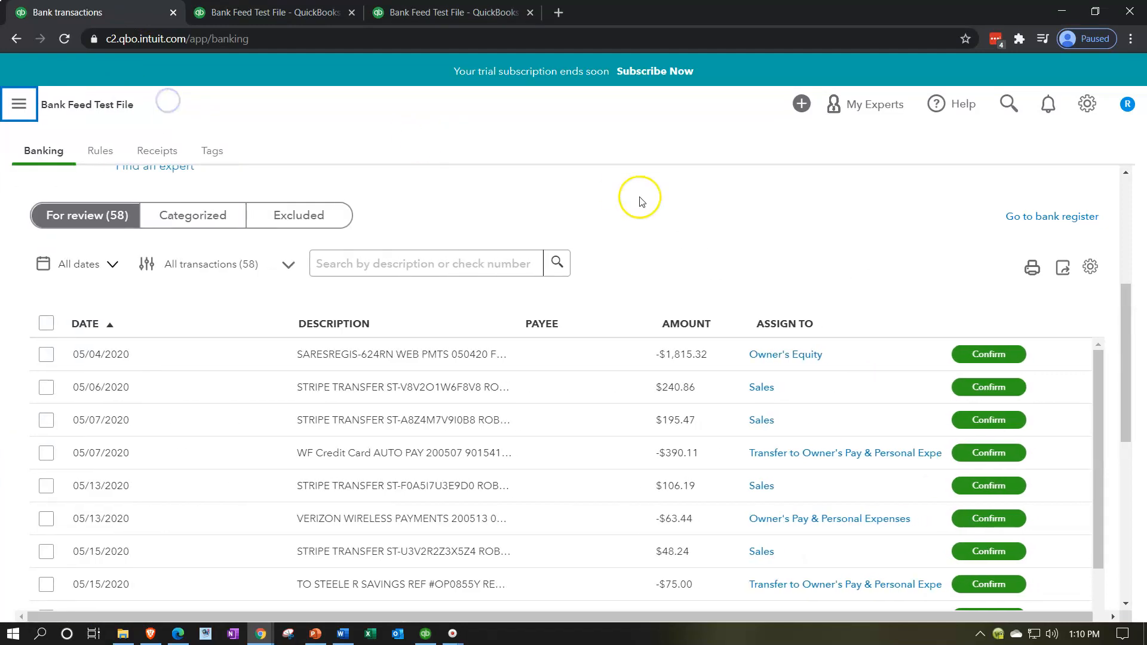
key(ctrl+plus)
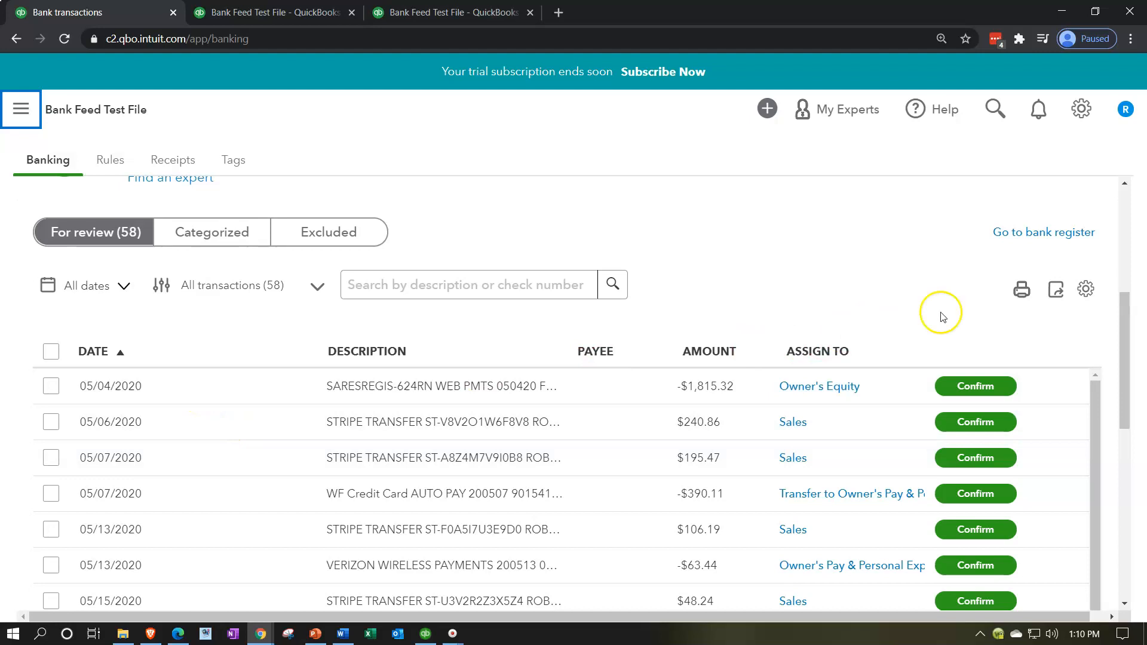
Examine the transaction table's settings for columns, grouping, transaction details and suggested categorization, and close them
click(1084, 292)
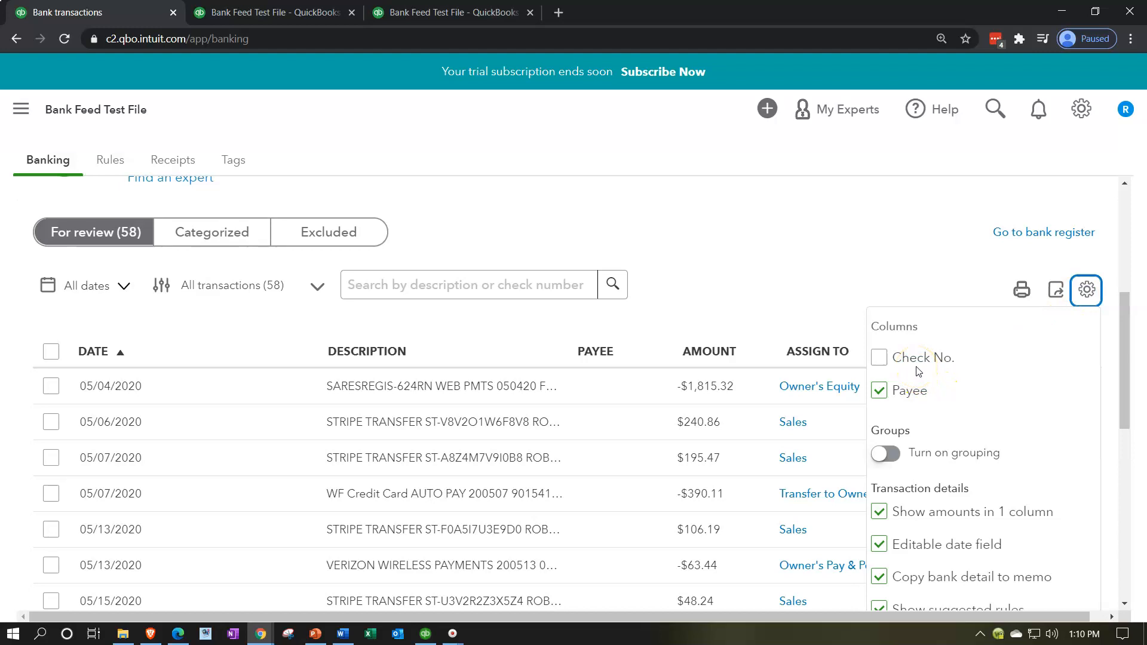
scroll(919, 371, down, 1)
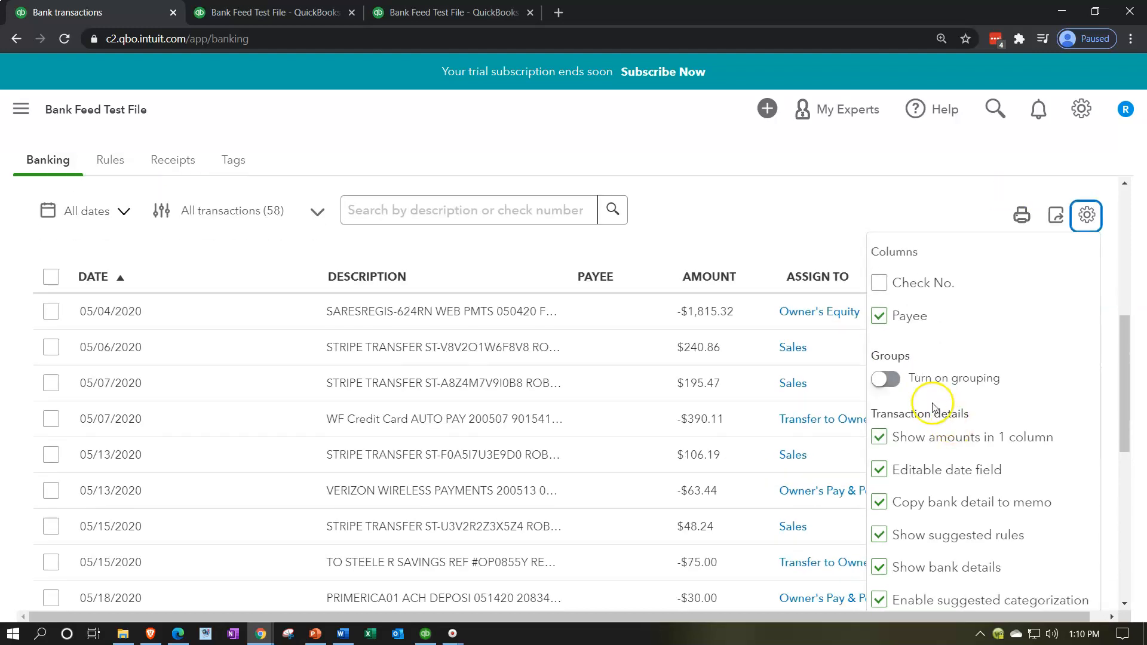
click(900, 389)
scroll(898, 383, down, 1)
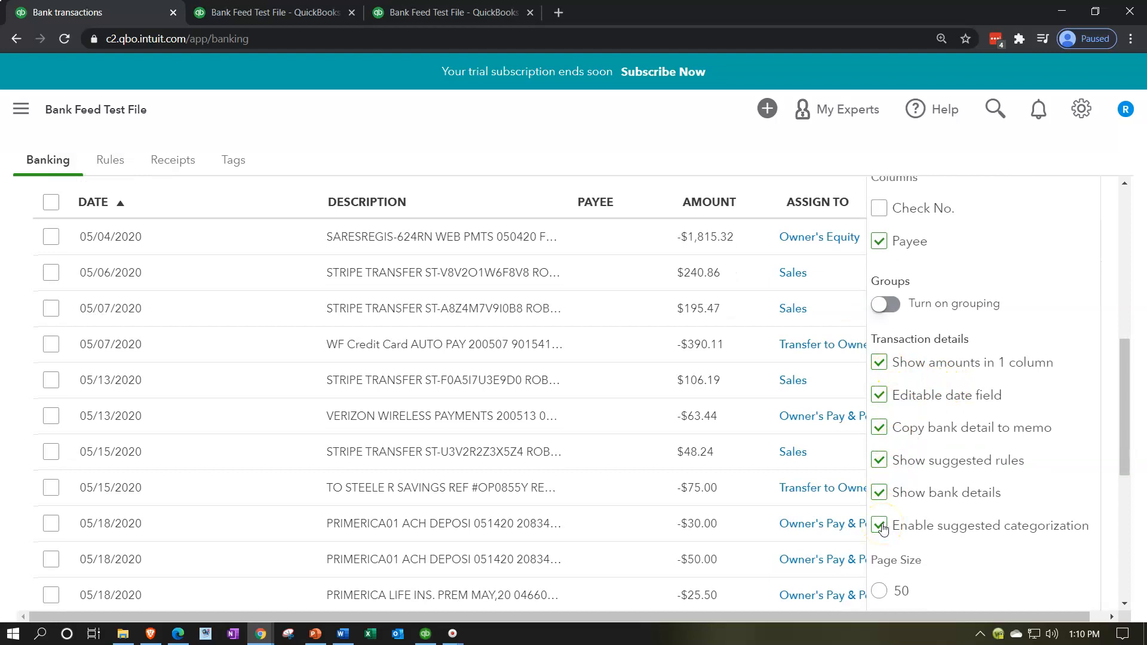
click(458, 317)
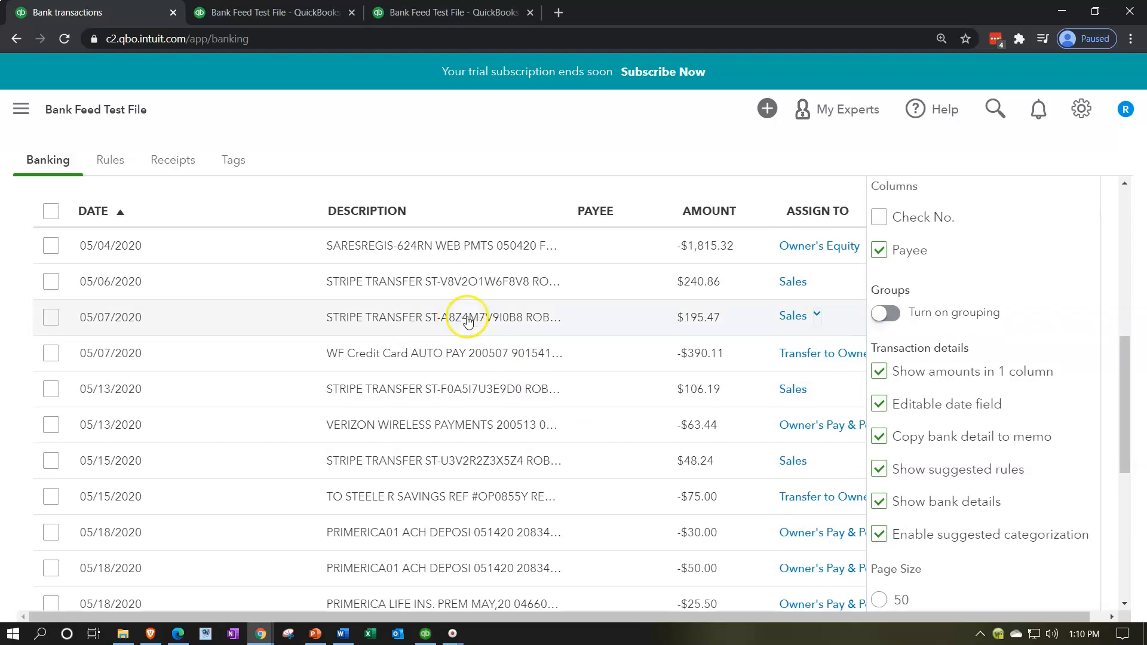
scroll(472, 314, up, 2)
click(735, 211)
click(476, 325)
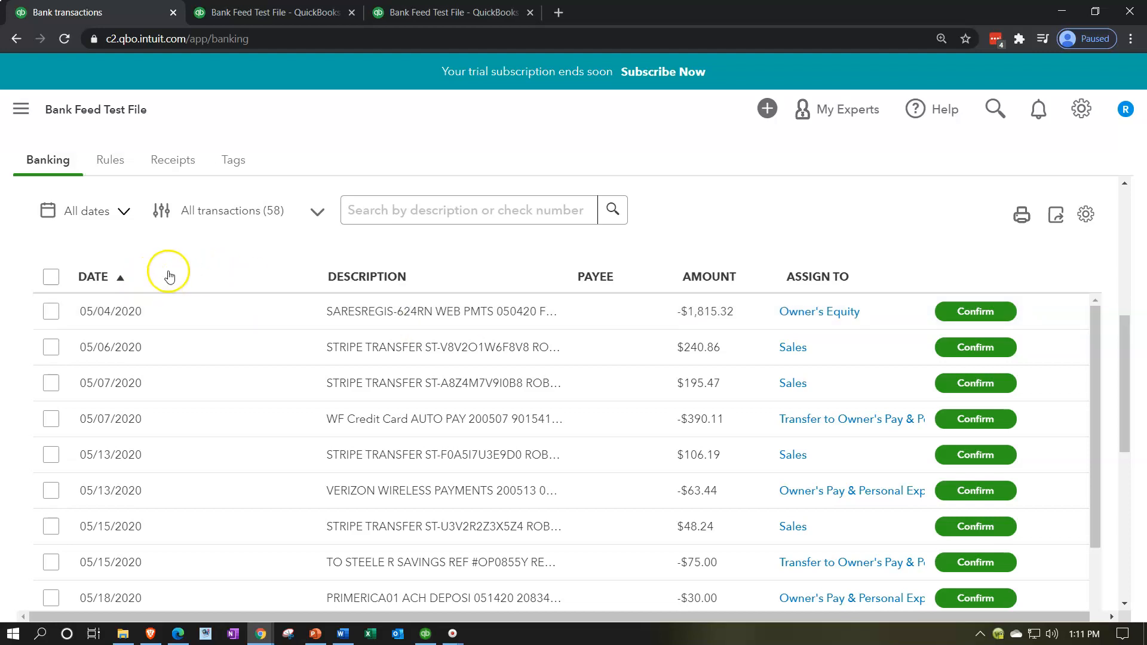
Sort the bank transactions for review by description and look through the grouped entries
click(470, 281)
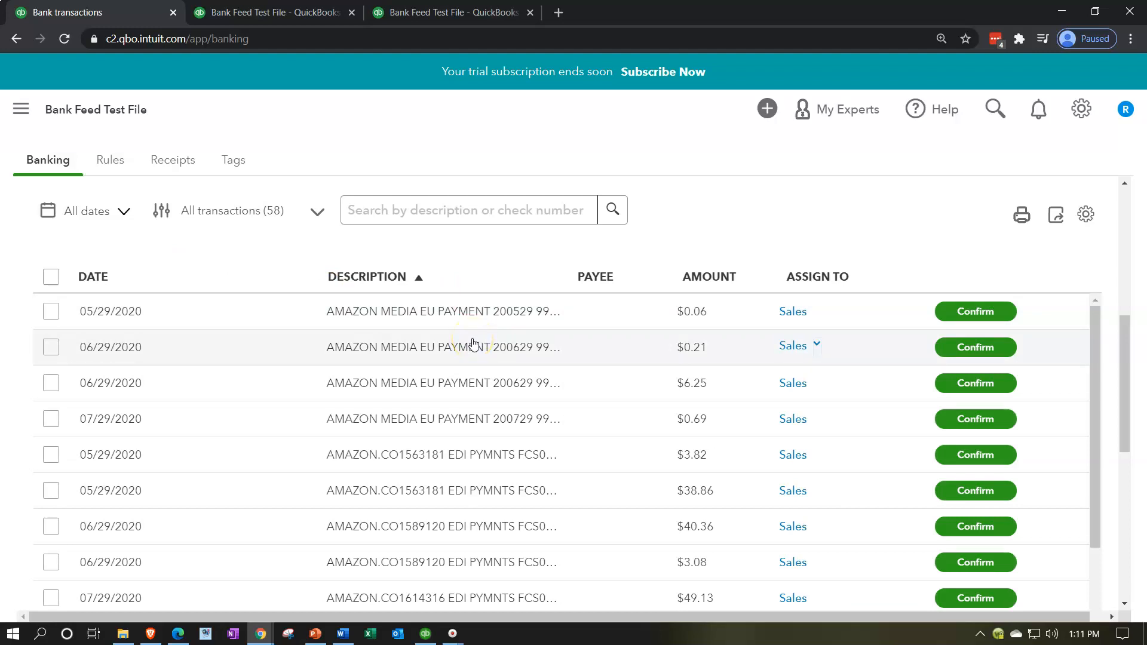
scroll(473, 345, down, 3)
scroll(474, 344, down, 6)
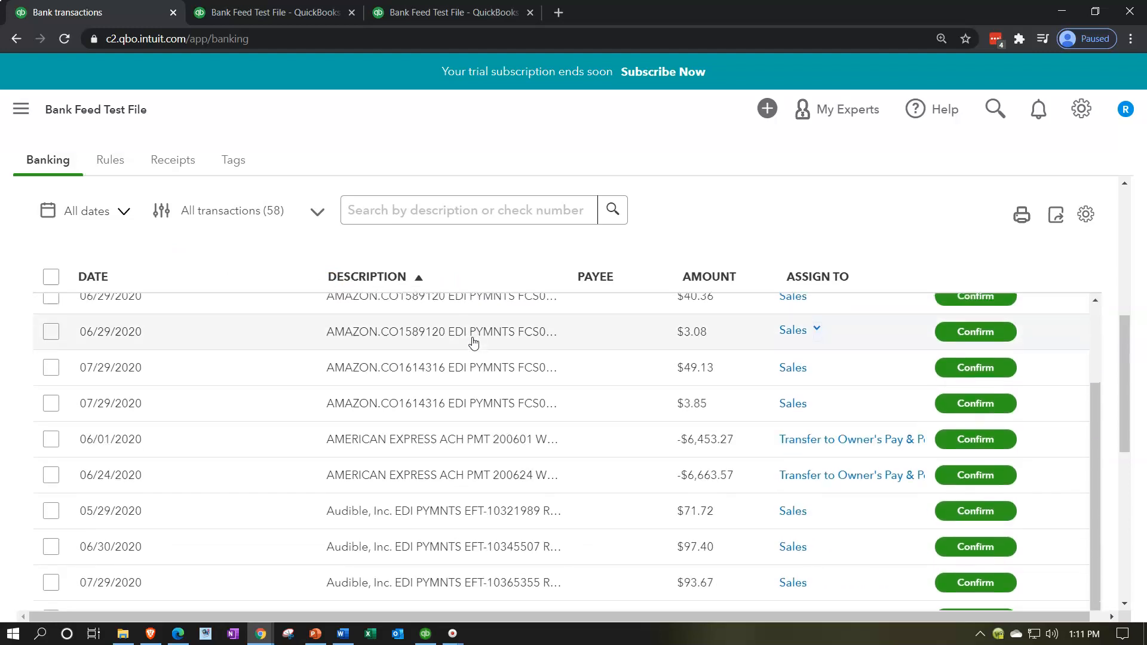
scroll(473, 342, down, 3)
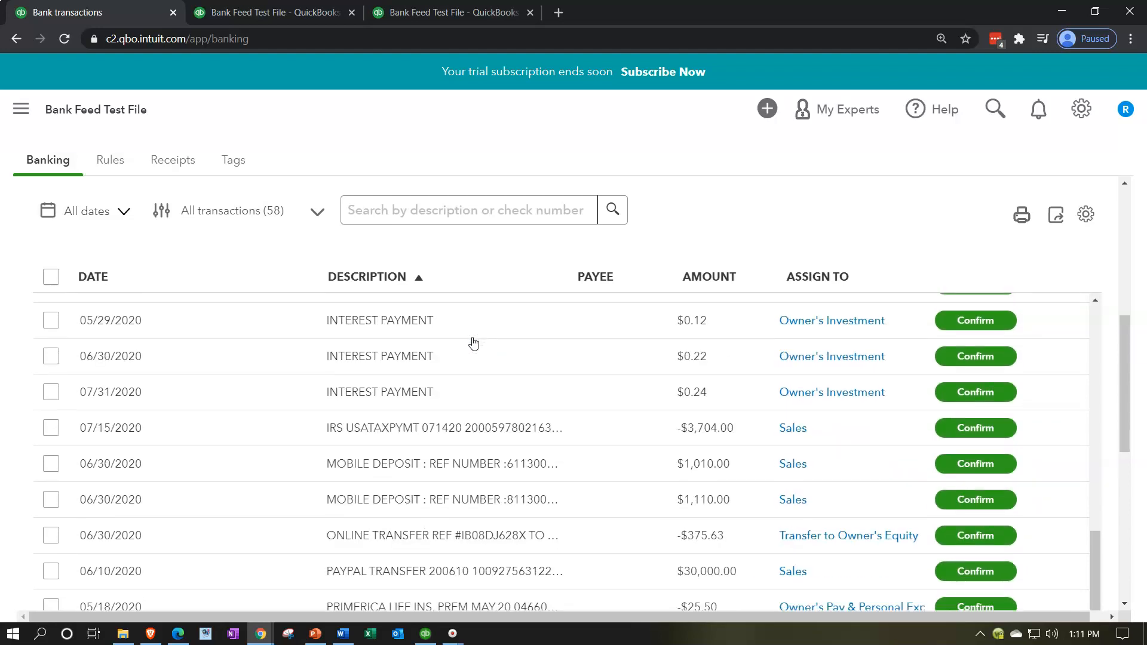
scroll(474, 342, down, 2)
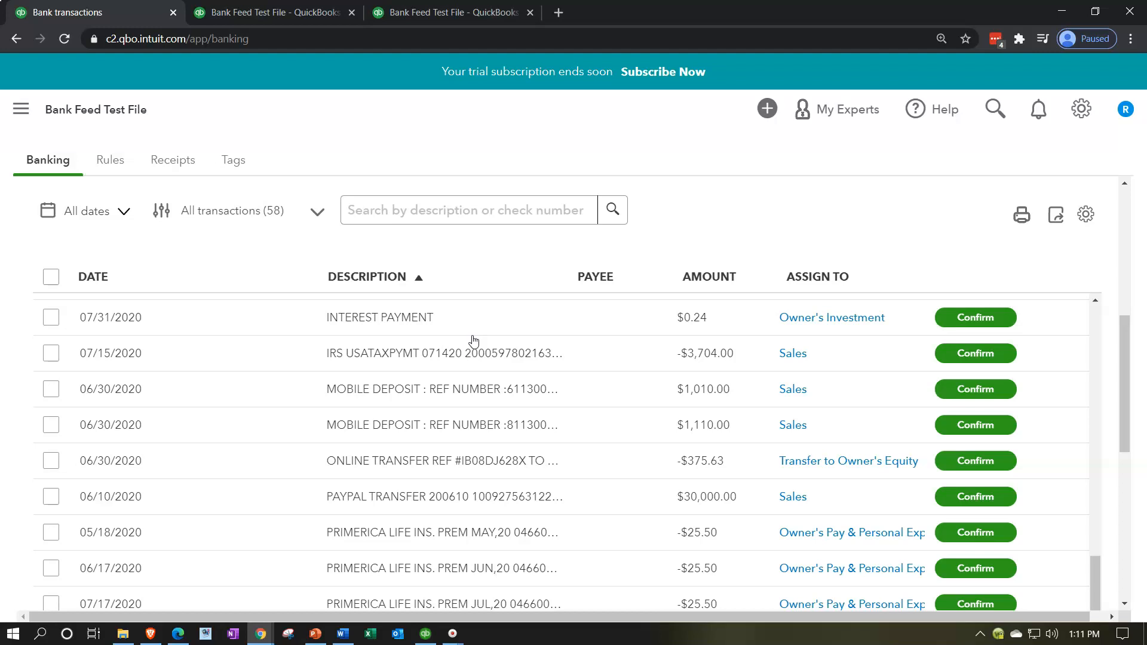
Sort the bank transactions by date, re-sort them by amount from largest to smallest, and look through the deposits
scroll(474, 340, up, 3)
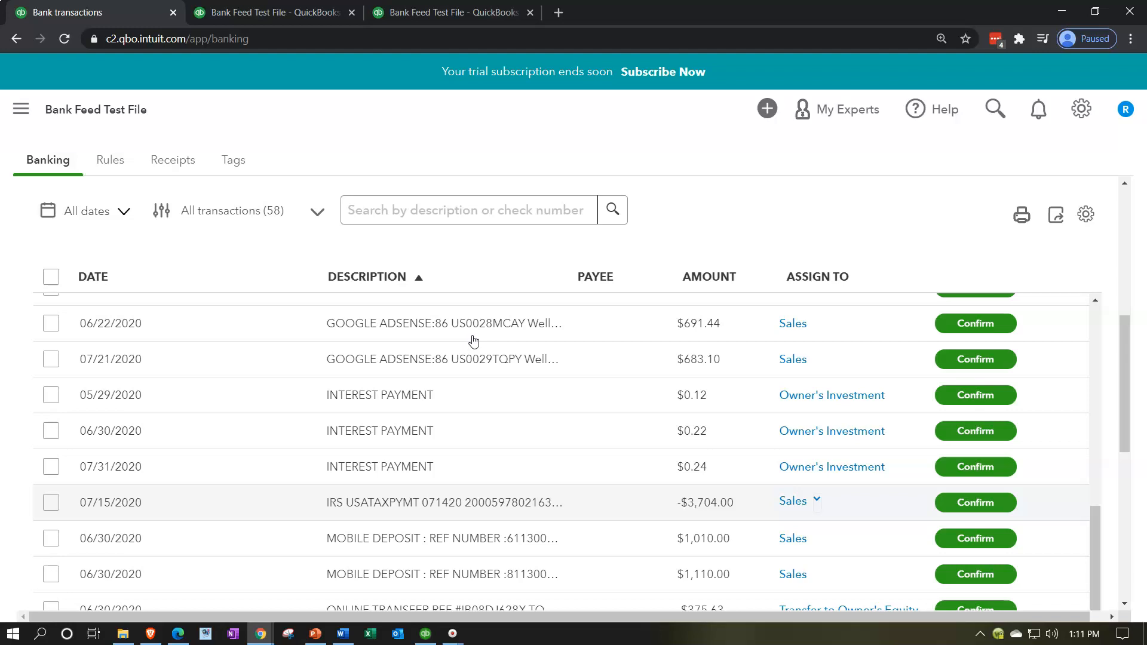
click(152, 283)
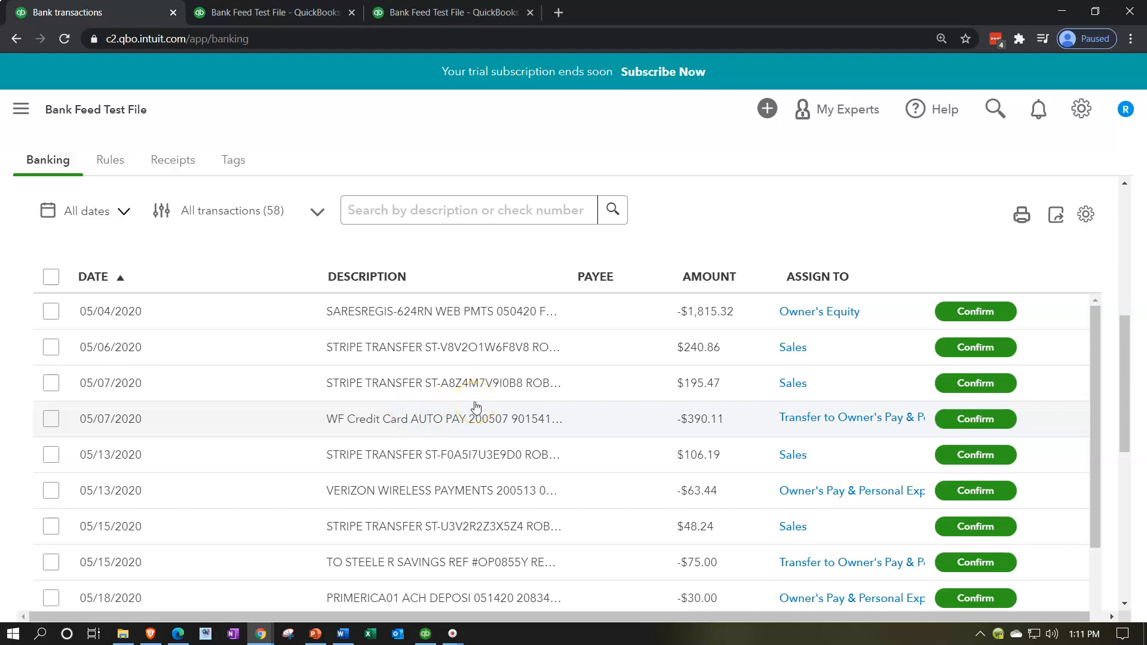
click(734, 282)
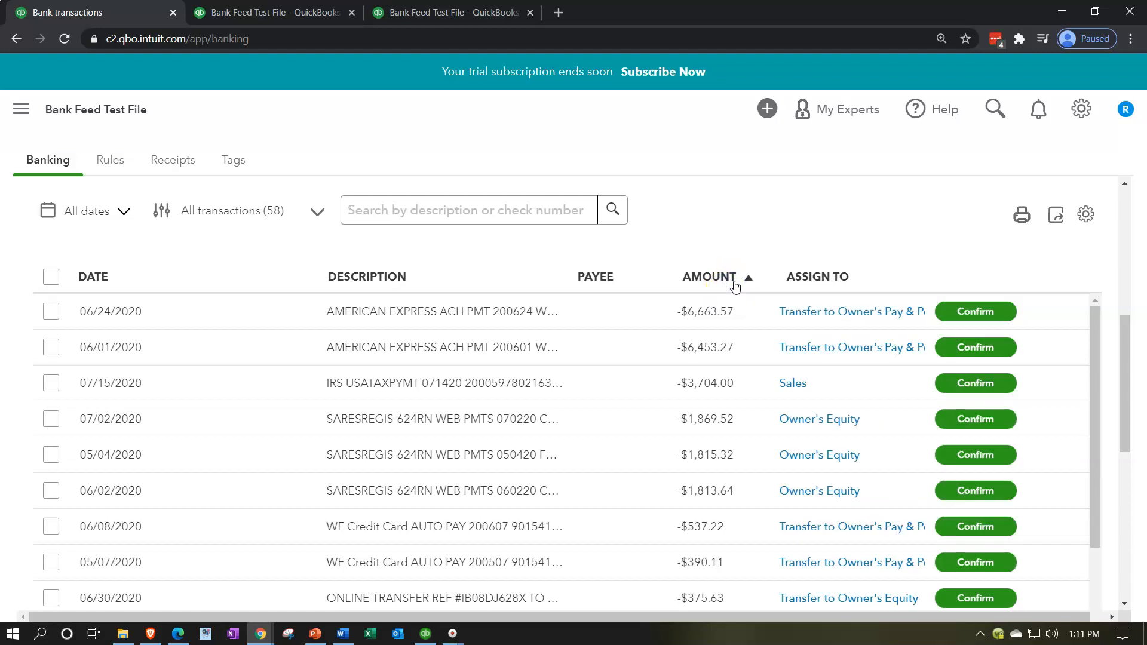
click(734, 286)
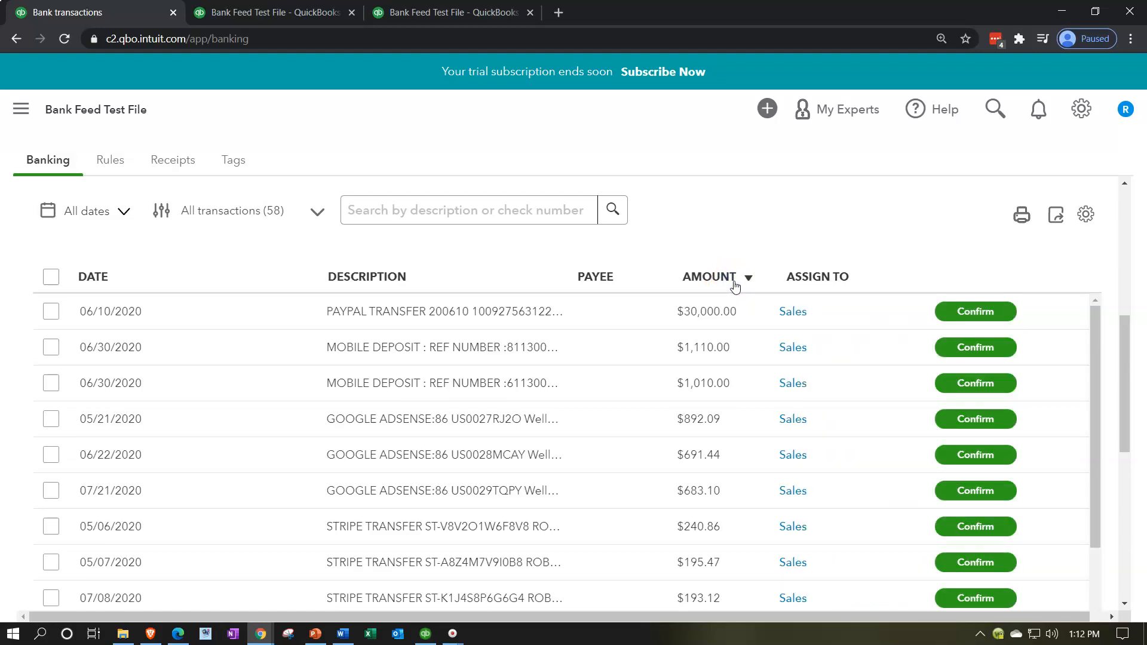
click(654, 438)
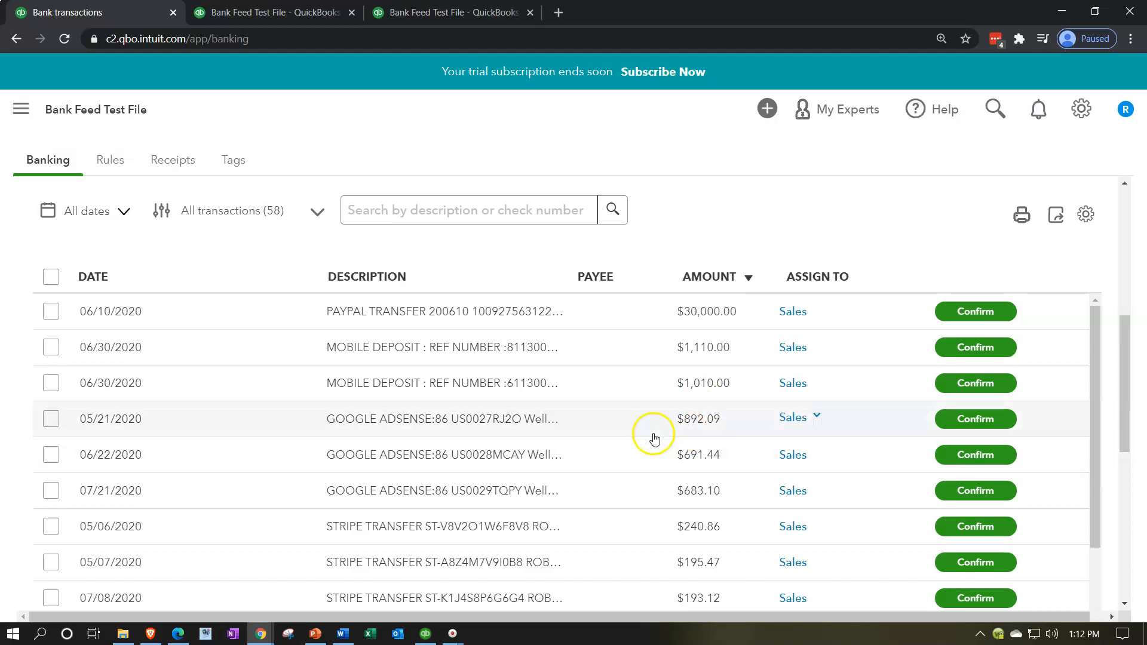
scroll(654, 438, down, 3)
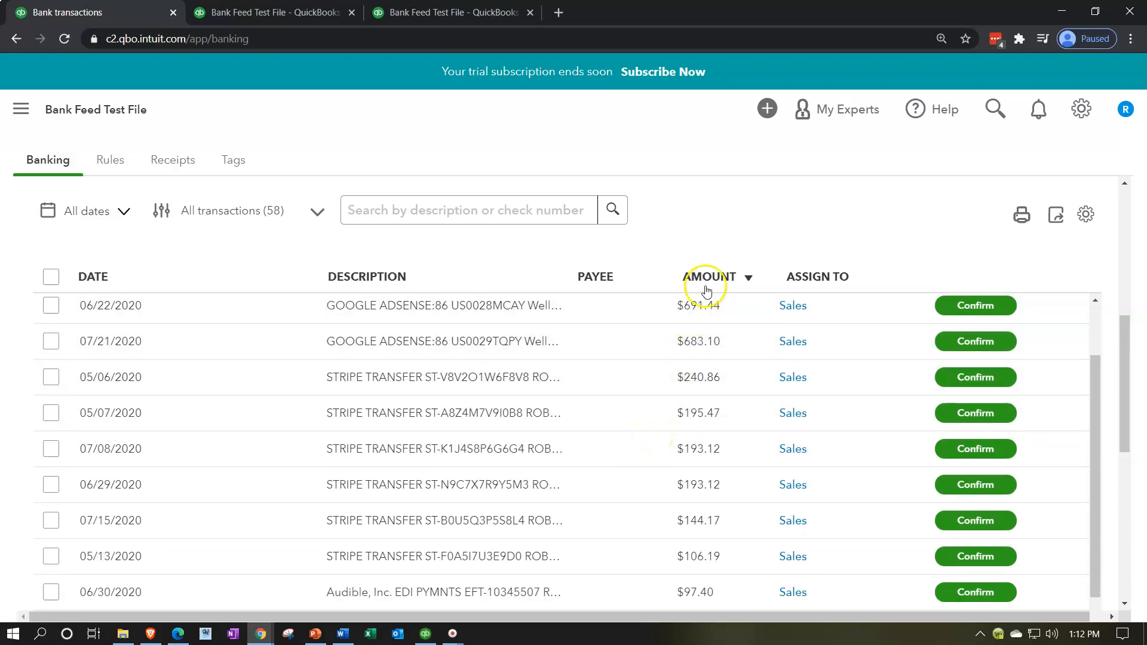
Sort the bank transactions by amount in ascending order and look through the withdrawals down to the SO CAL GAS payments
click(707, 278)
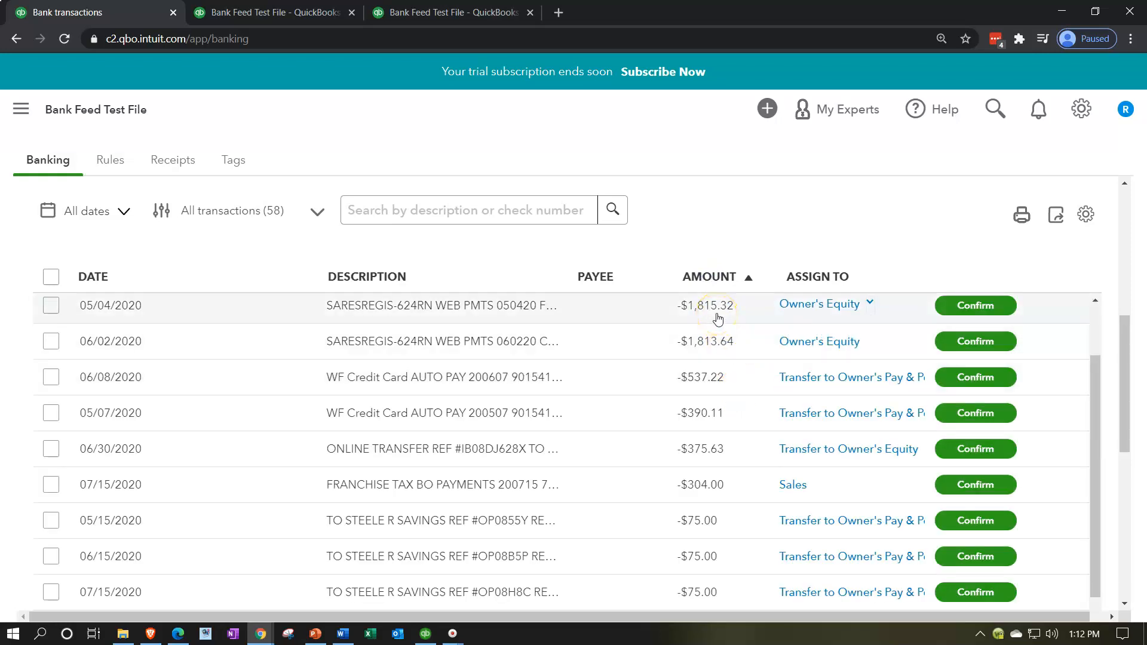
scroll(627, 371, down, 5)
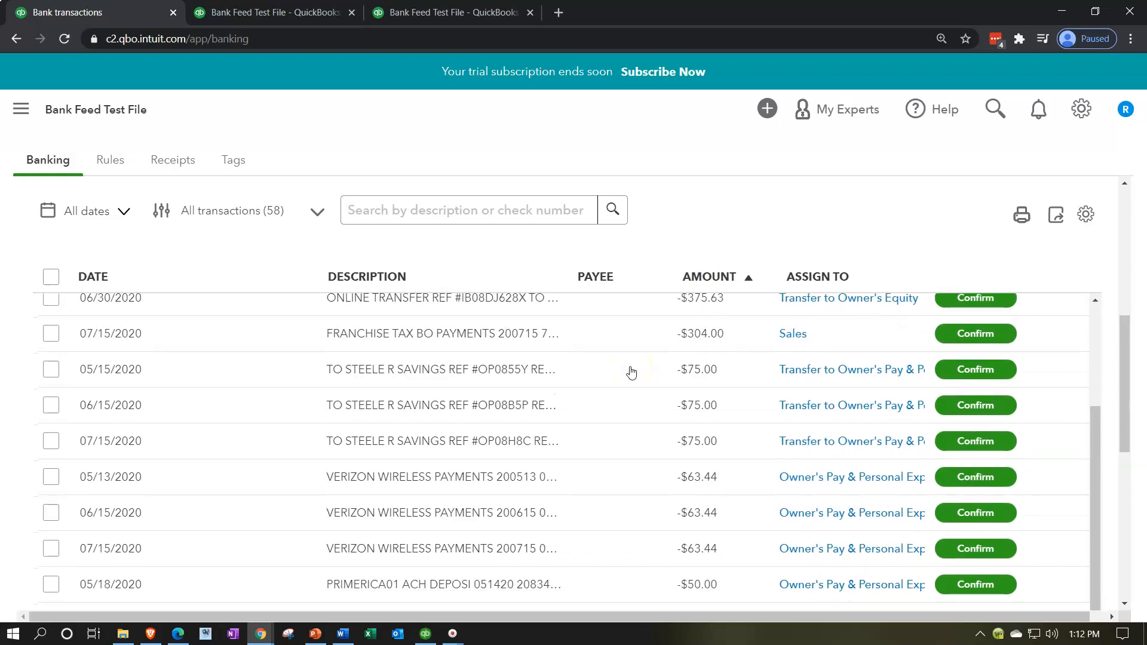
scroll(631, 372, down, 5)
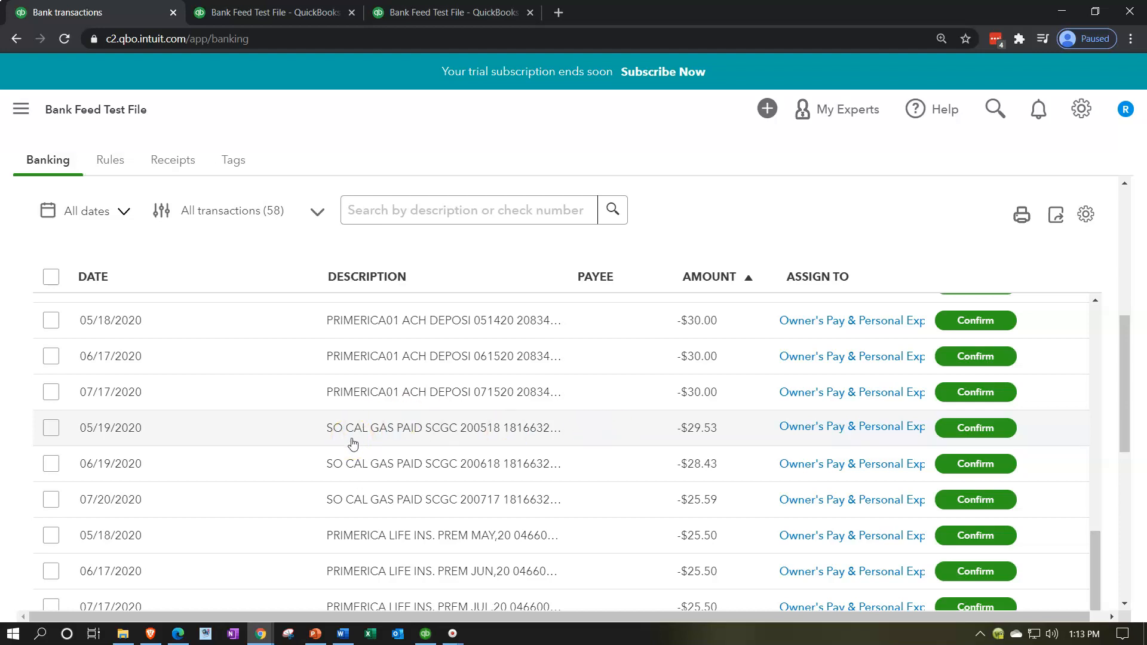
Open the details of the 05/19/2020 SO CAL GAS transaction and check its list of available payees
click(388, 429)
scroll(388, 428, down, 3)
click(220, 384)
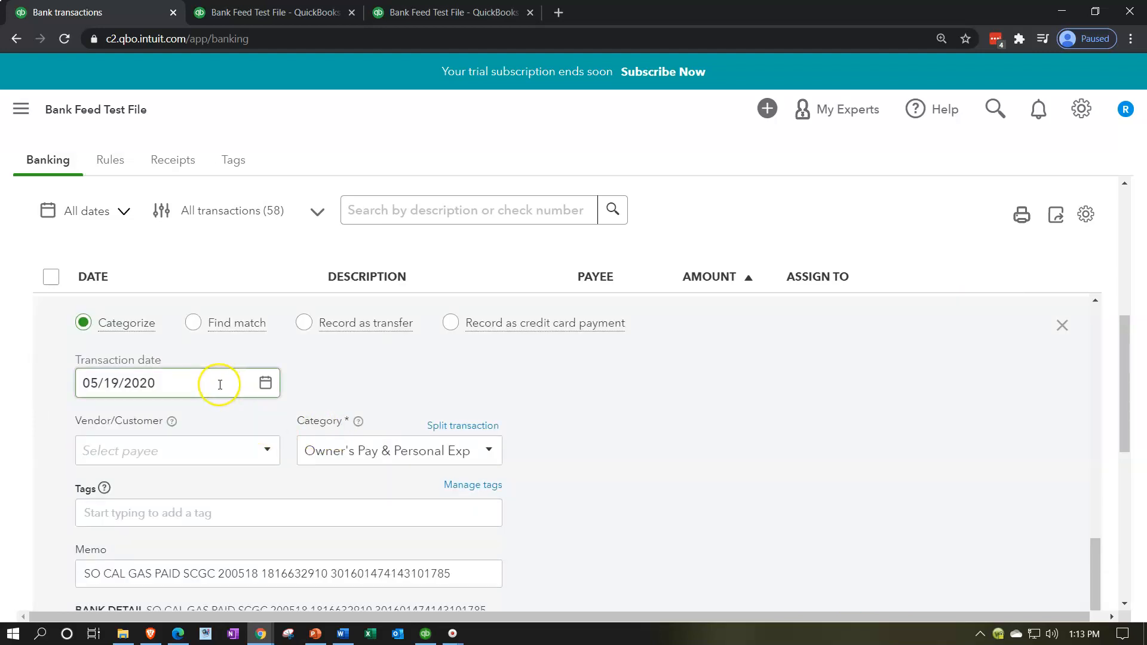
scroll(220, 385, down, 2)
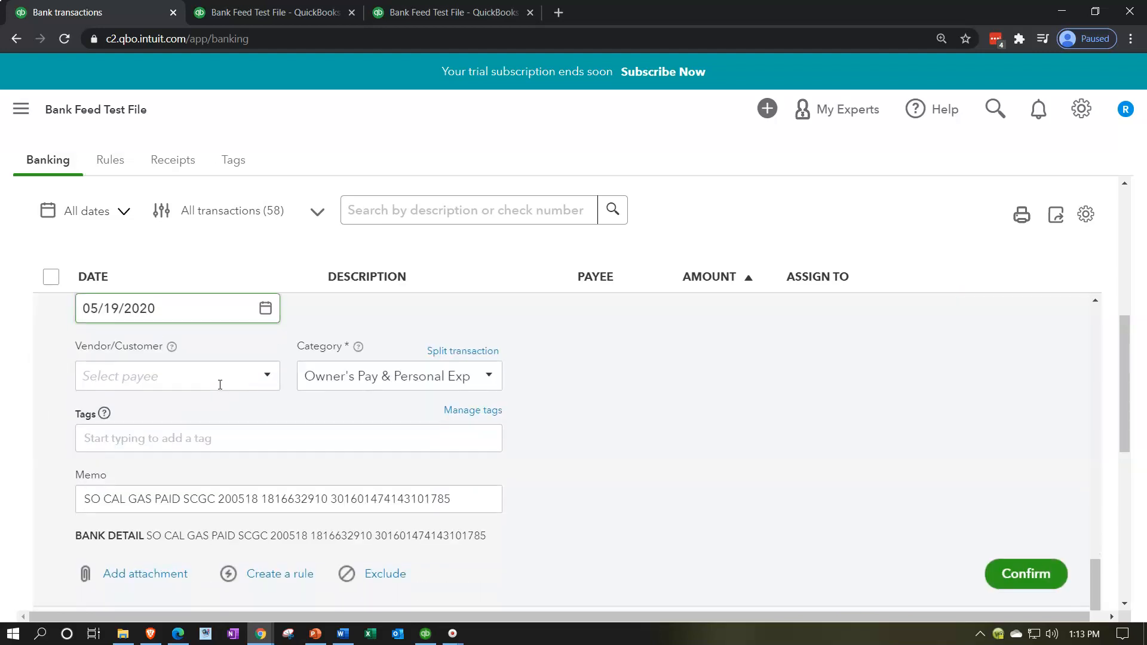
click(130, 379)
click(270, 387)
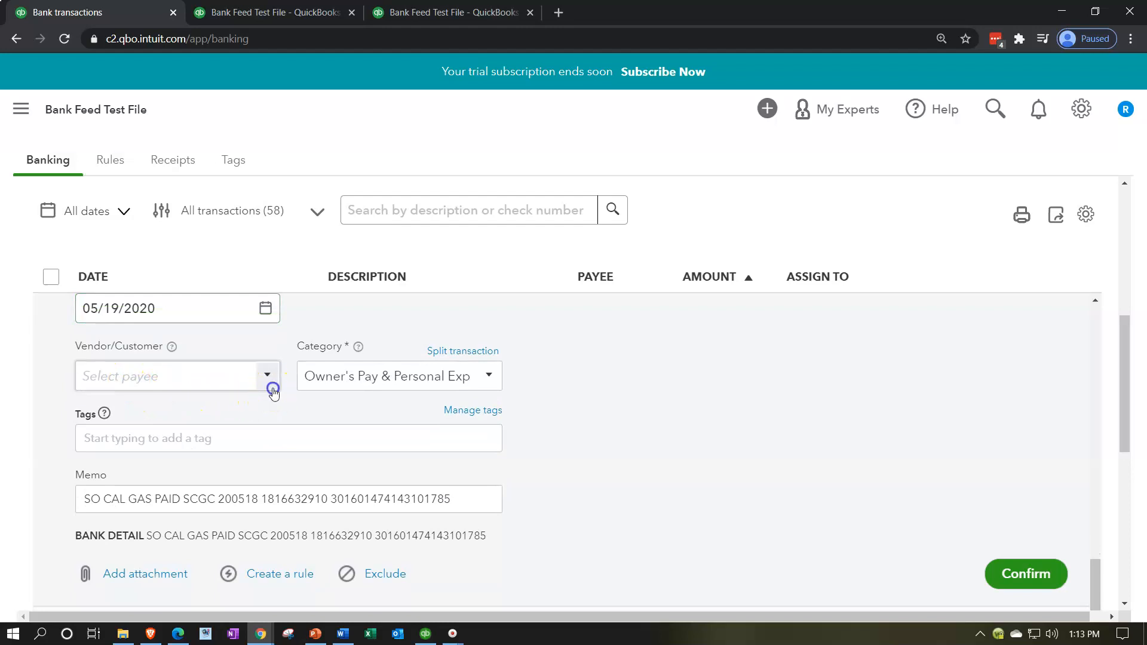
click(308, 375)
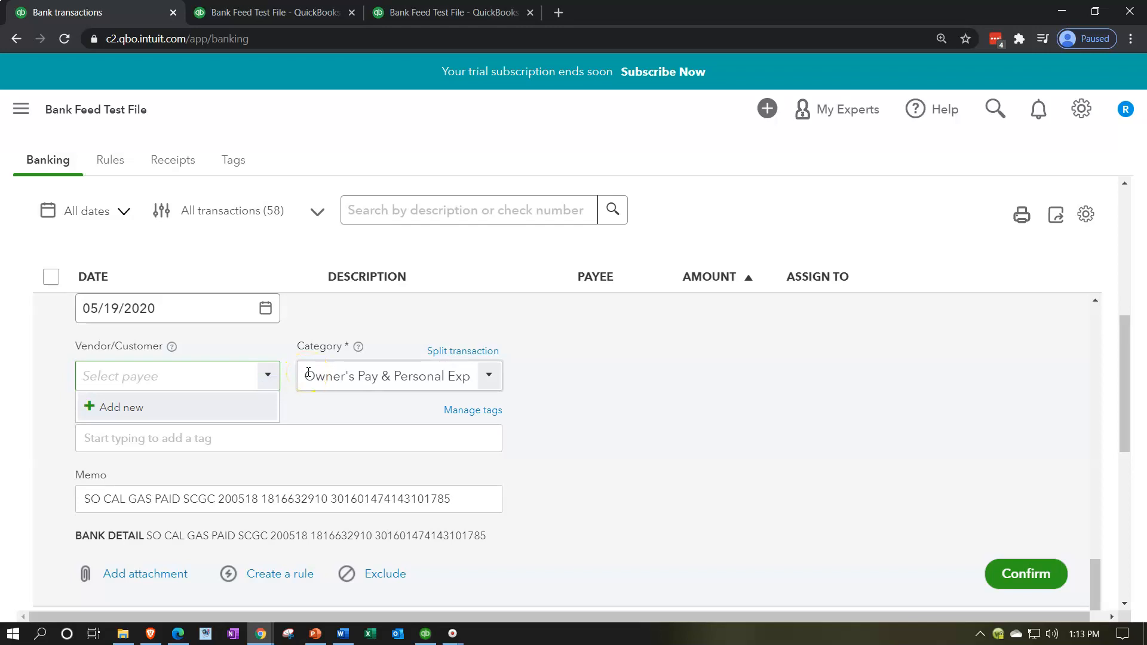
Copy SO CAL GAS from the memo into the transaction's payee and save it as a new vendor
click(161, 498)
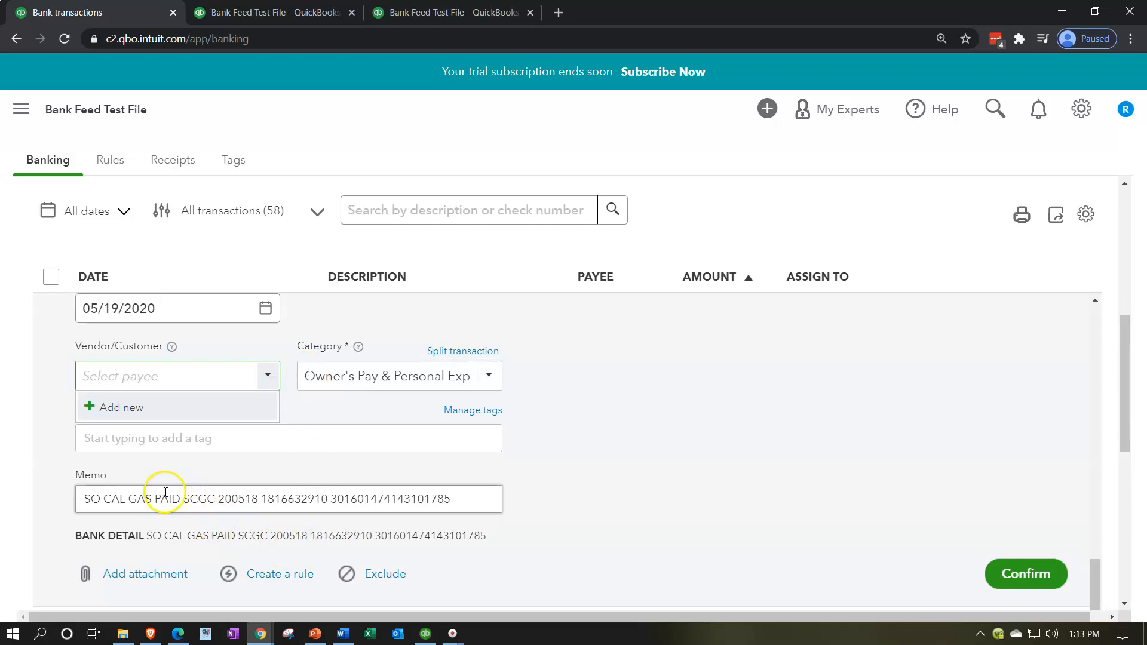
drag(151, 507, 85, 503)
key(ctrl+c)
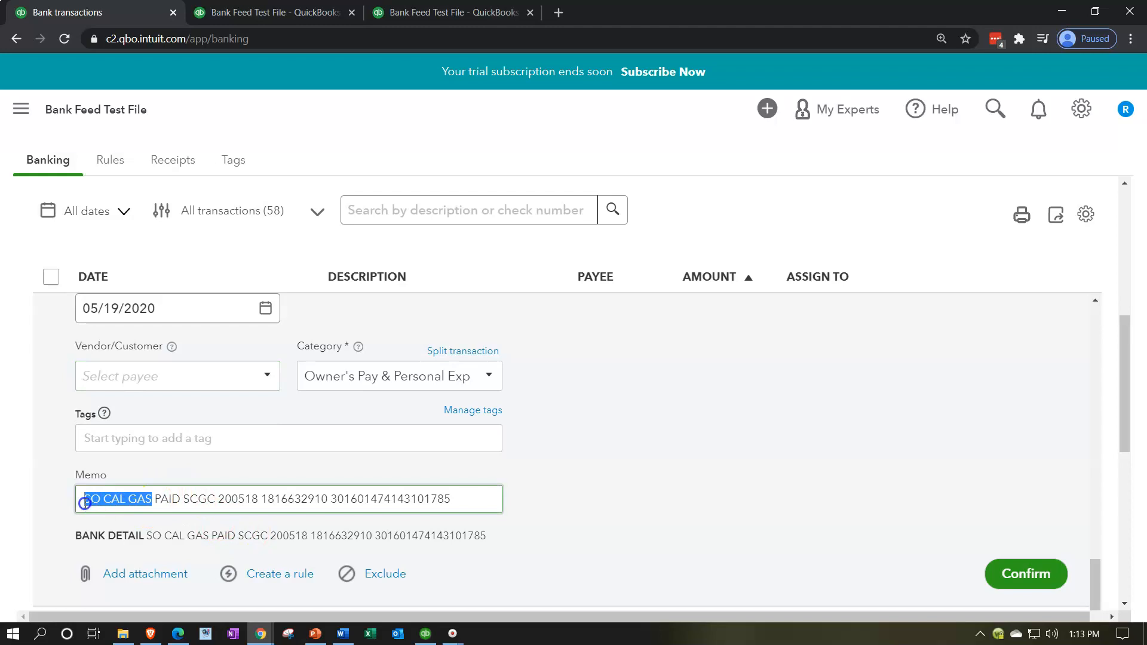
click(146, 382)
key(ctrl+v)
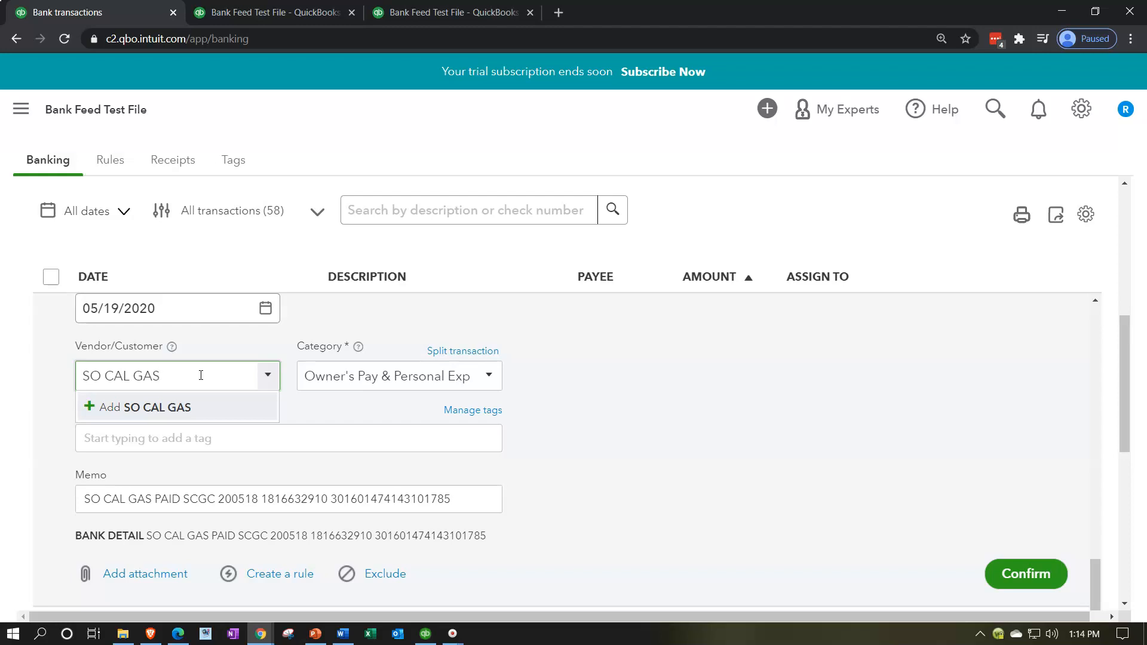
key(Tab)
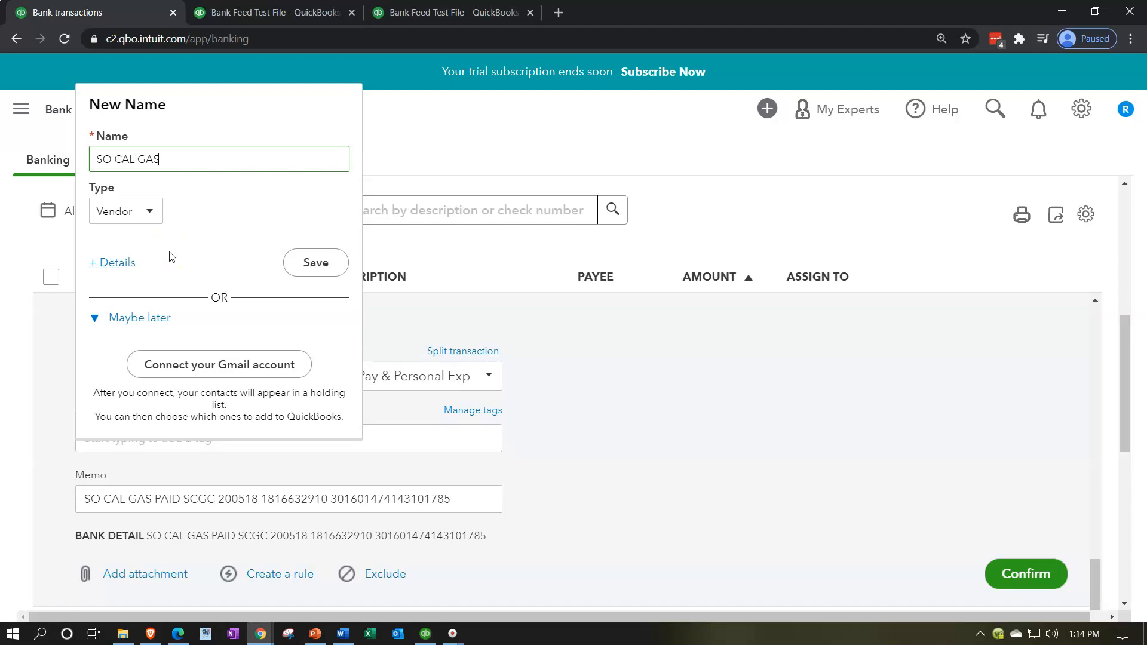
click(305, 261)
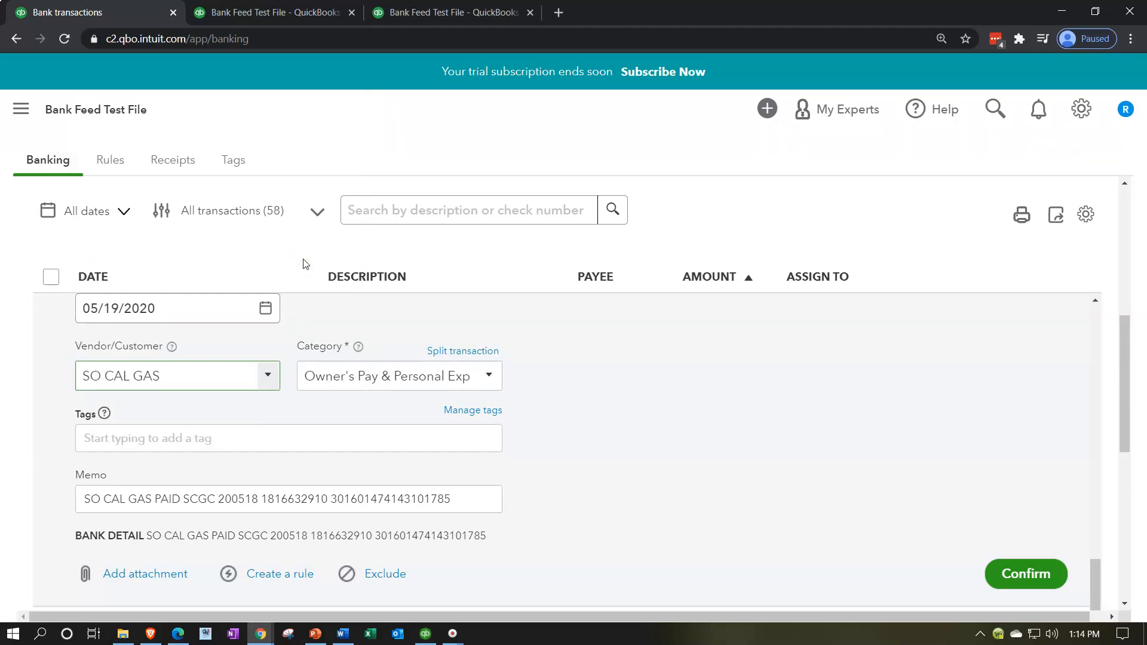
Look through the transaction's category choices and start a new account with the account type Expenses
key(Tab)
key(Tab)
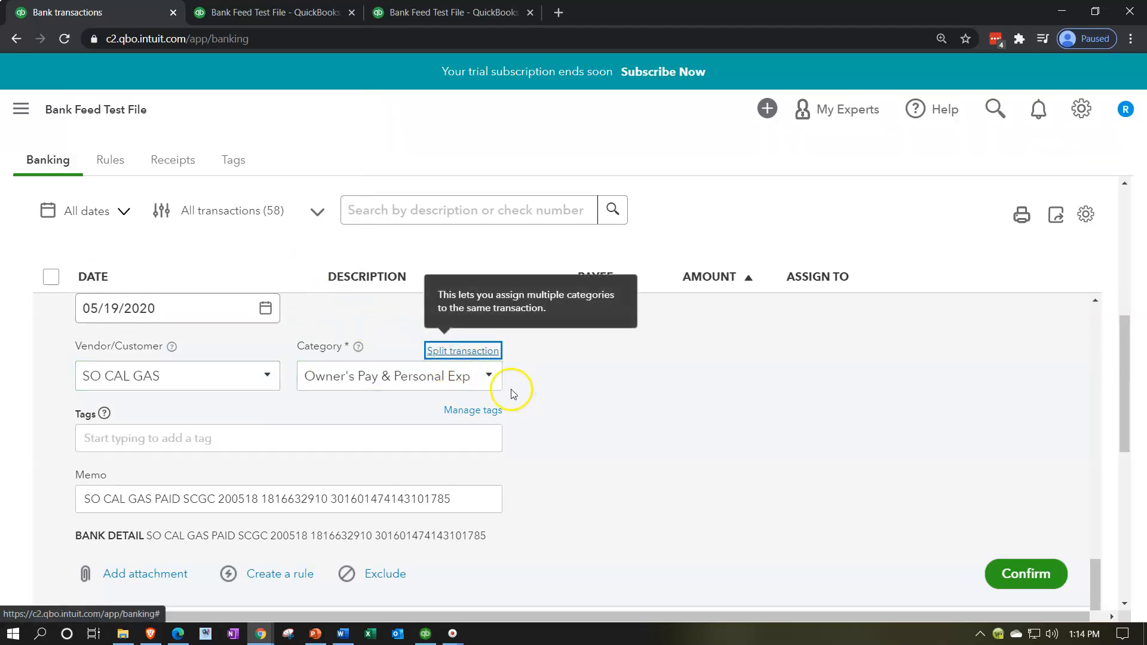
click(491, 376)
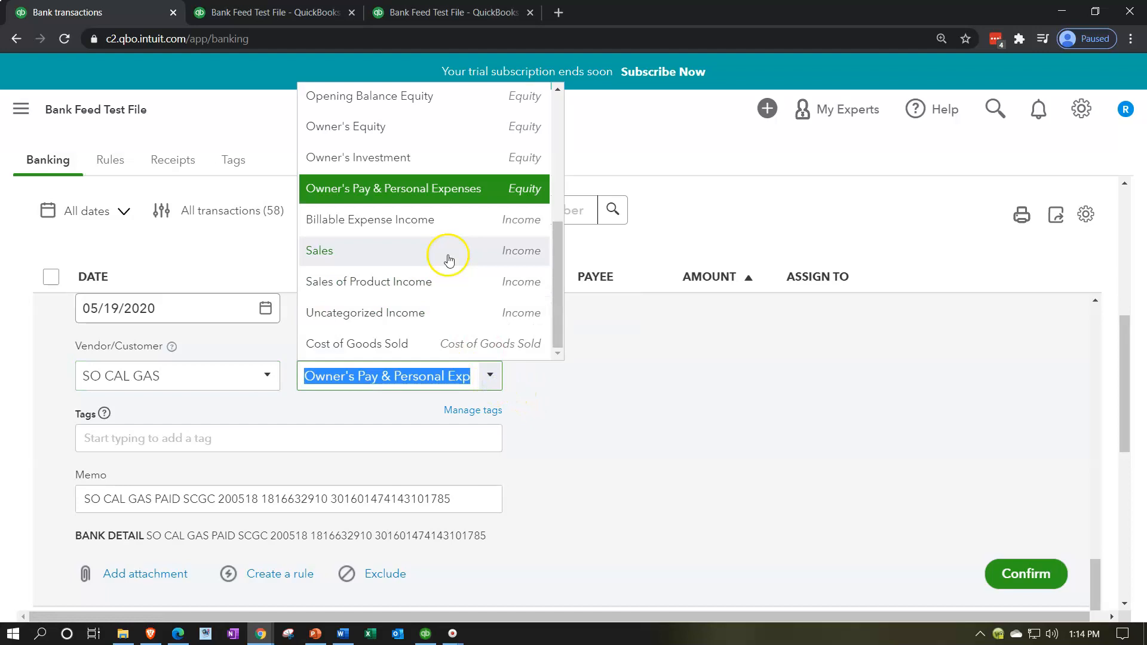
scroll(448, 260, up, 4)
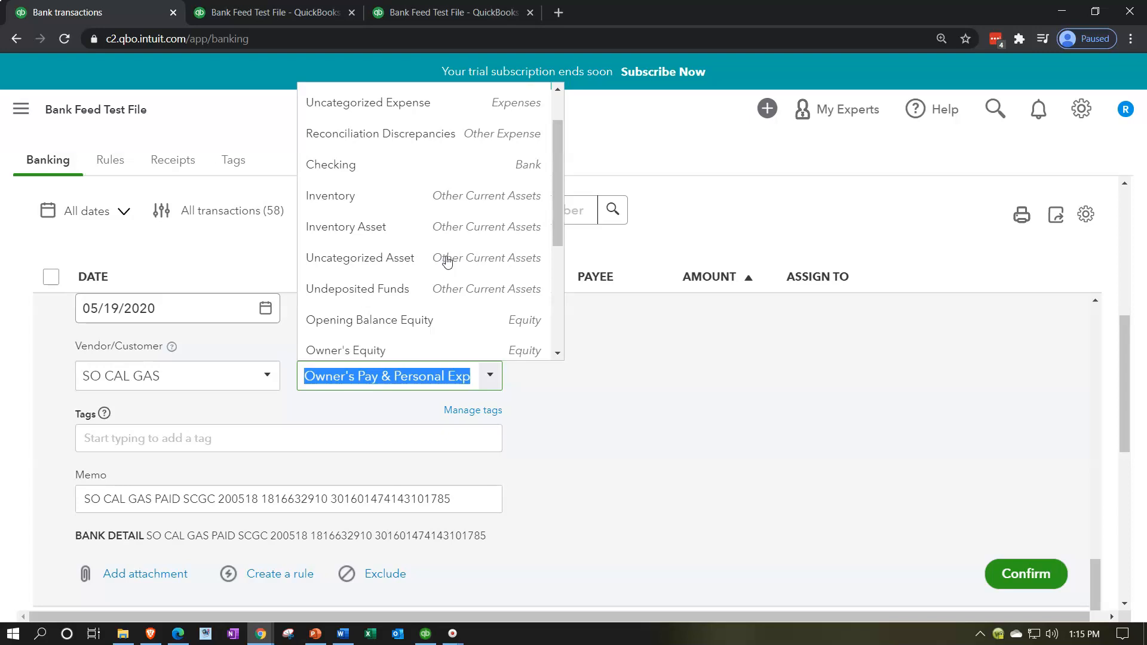
scroll(447, 261, up, 1)
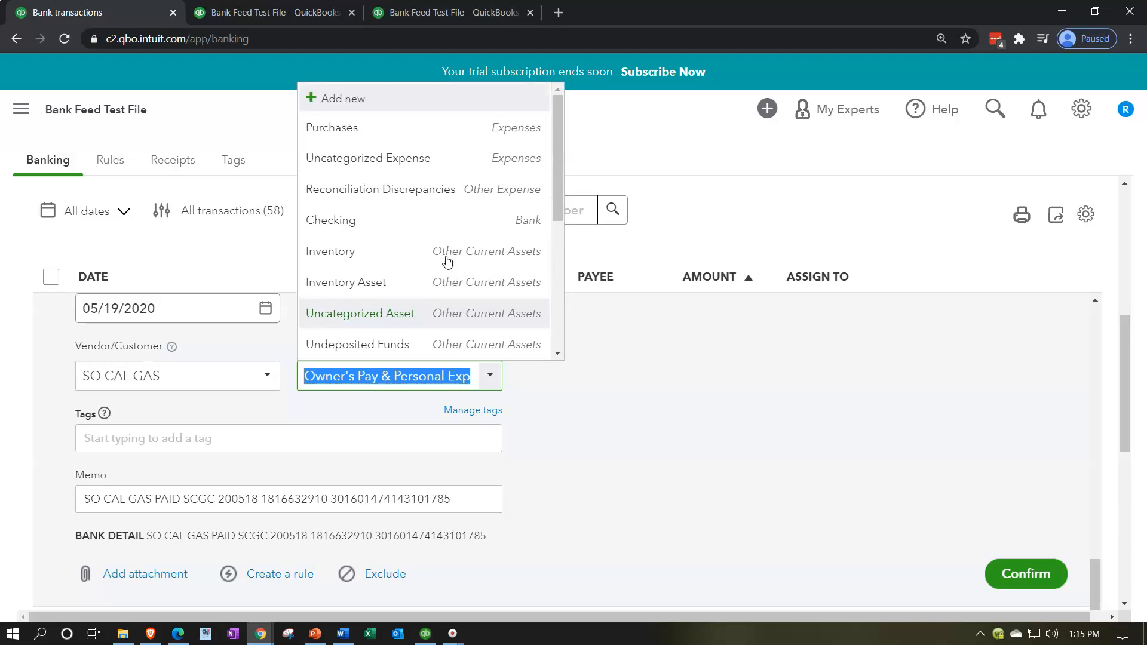
click(356, 97)
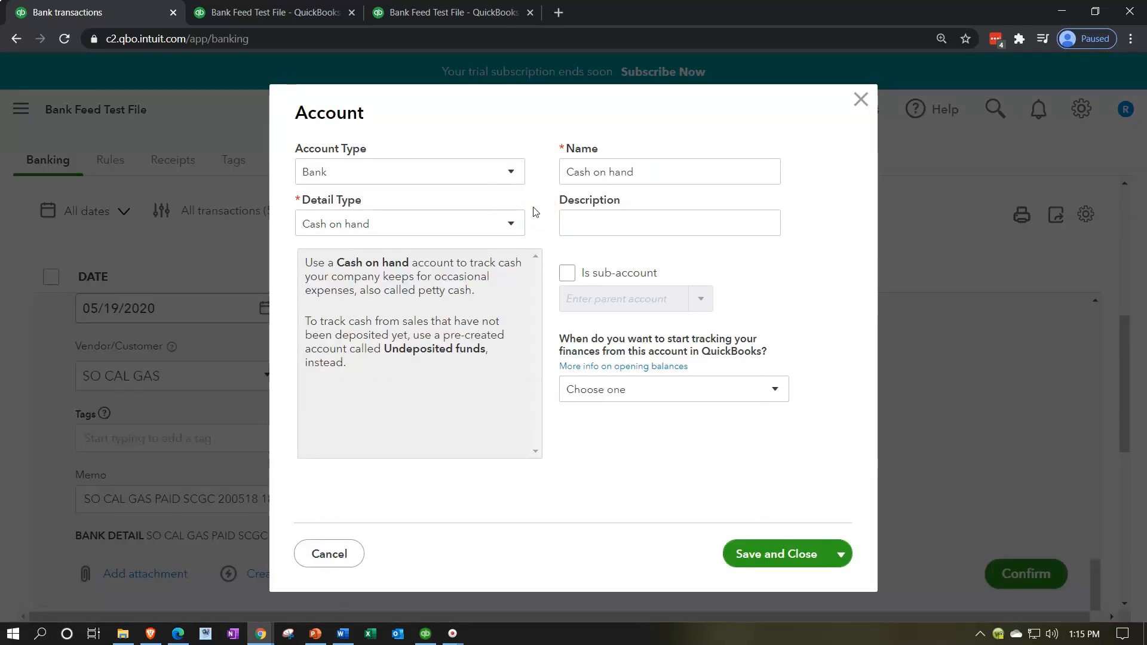
click(511, 172)
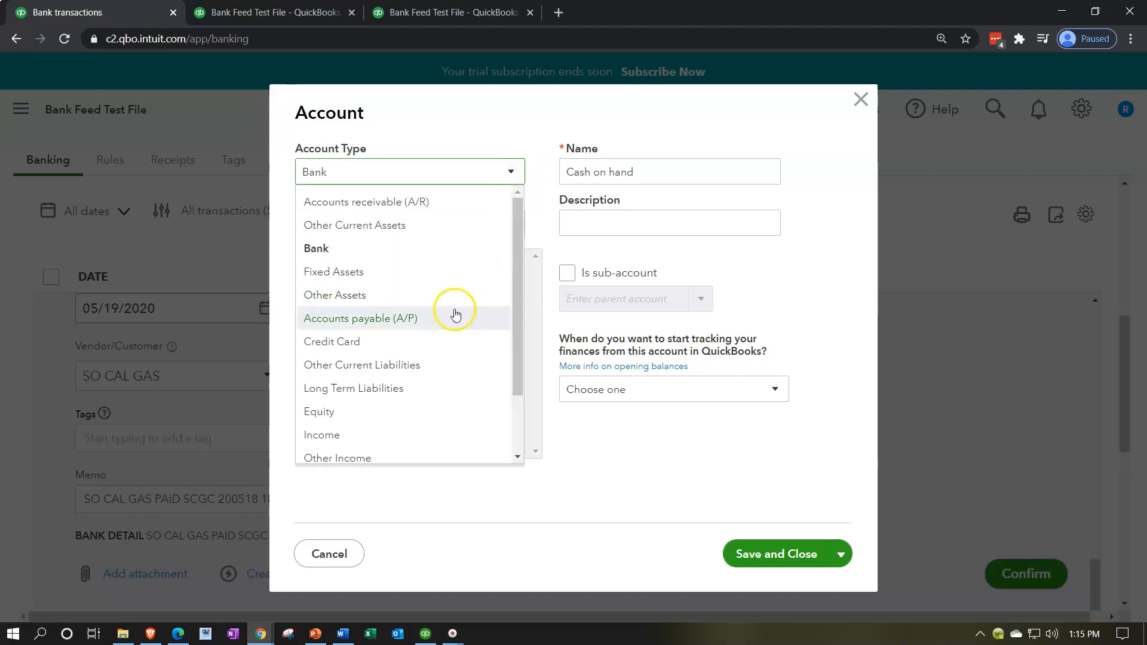
scroll(430, 348, down, 2)
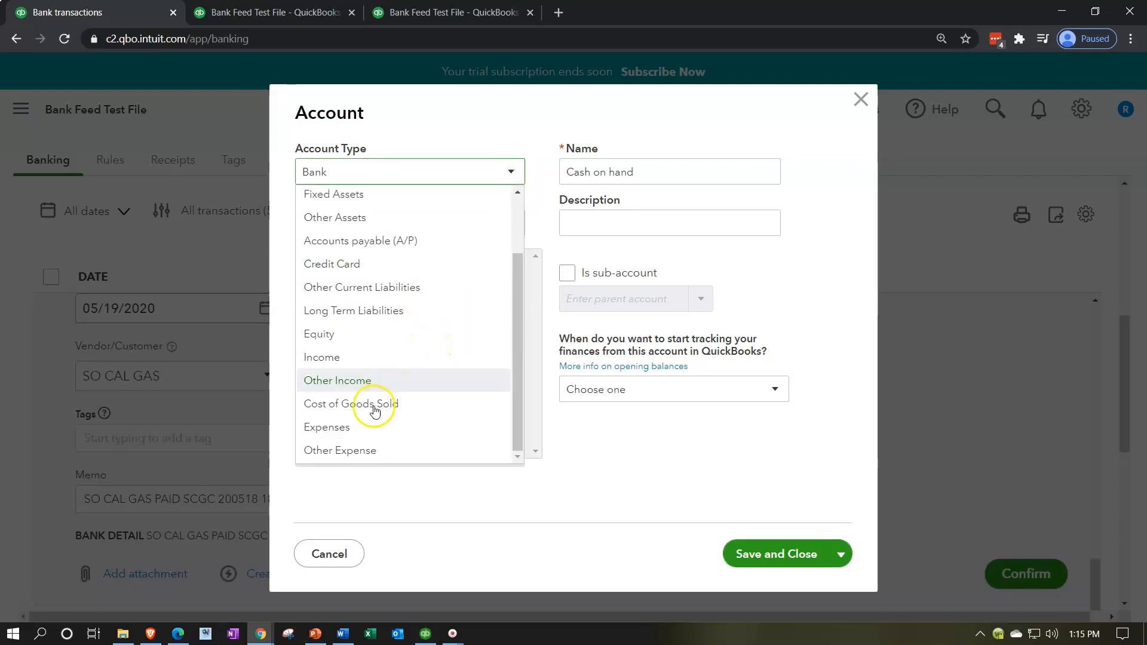
click(357, 435)
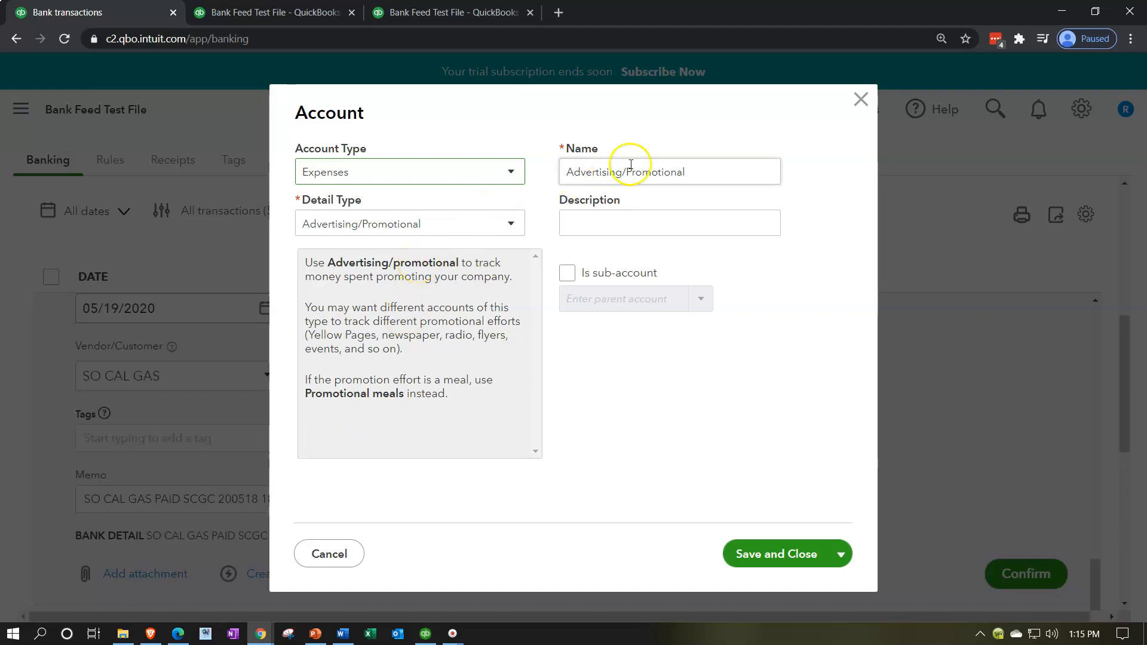
Set the new account's detail type to Utilities, keep the name Utilities, and save the account as the transaction's category
click(510, 222)
scroll(448, 358, down, 5)
click(332, 504)
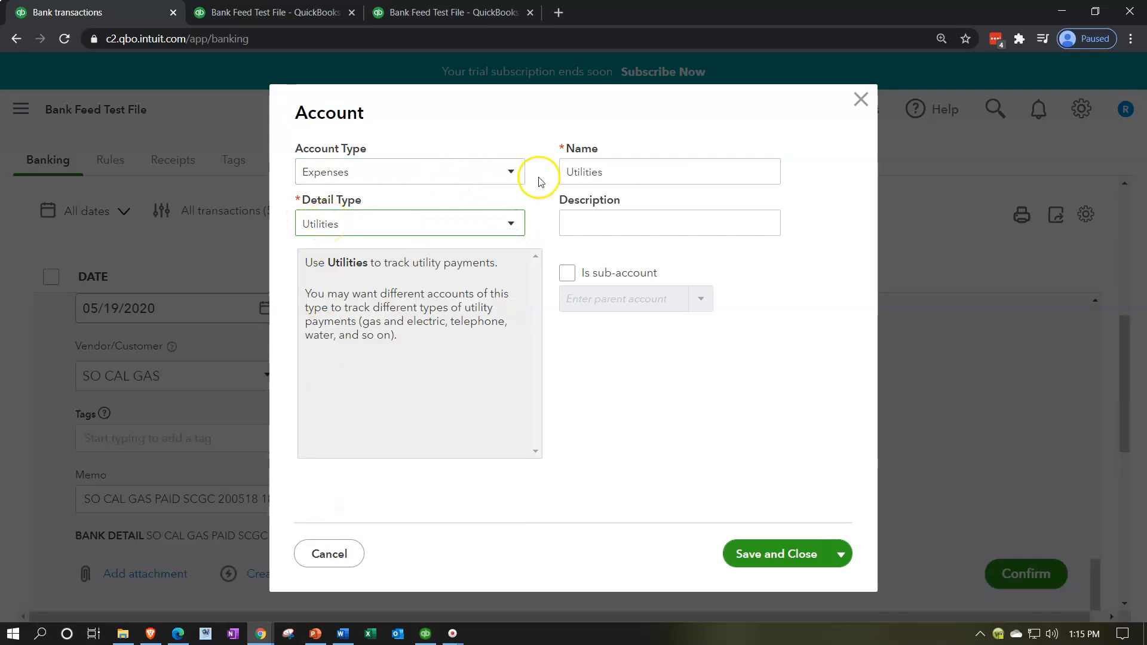
double_click(654, 169)
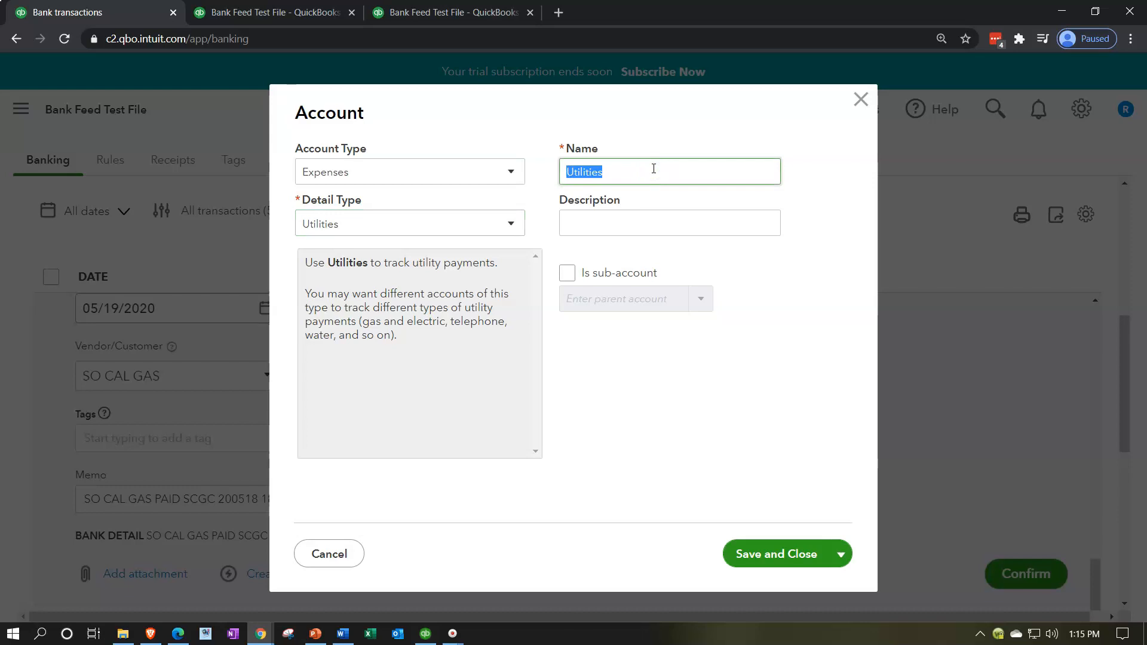
double_click(589, 173)
click(623, 174)
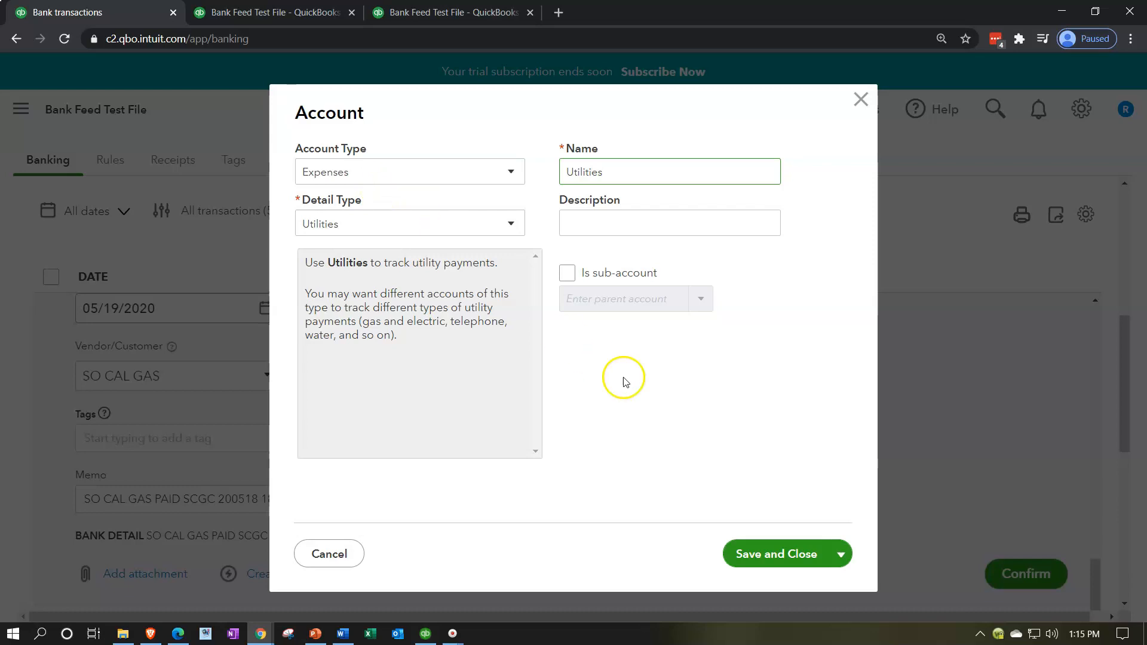
click(767, 558)
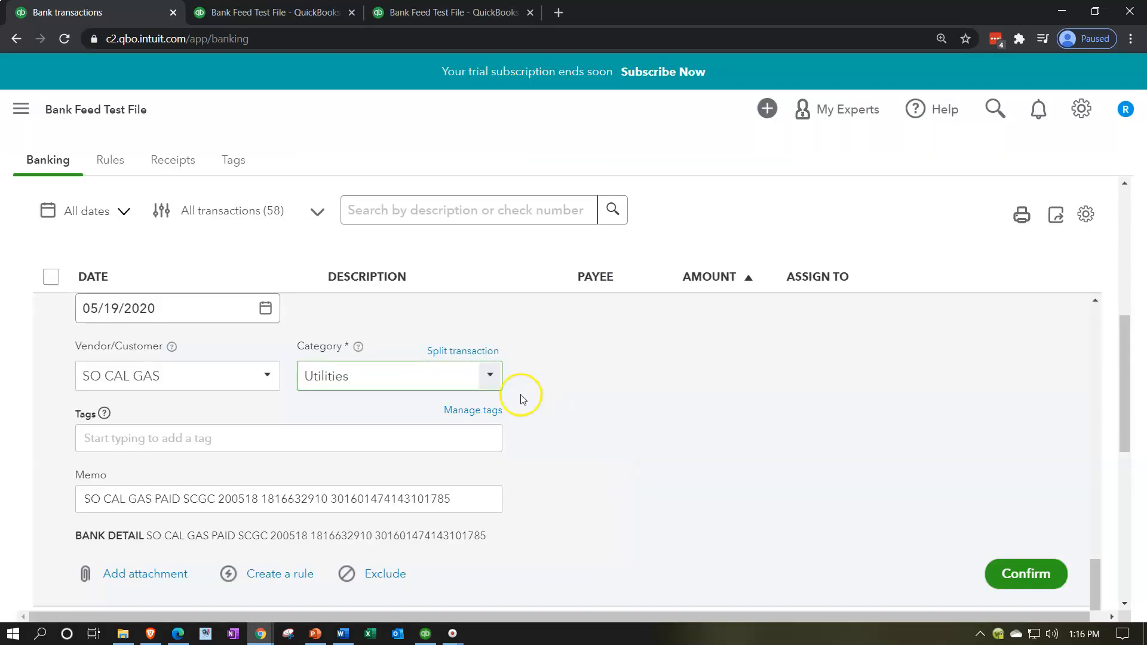
Check the new Utilities account in the category choices and review the remaining details of the SO CAL GAS transaction
click(498, 381)
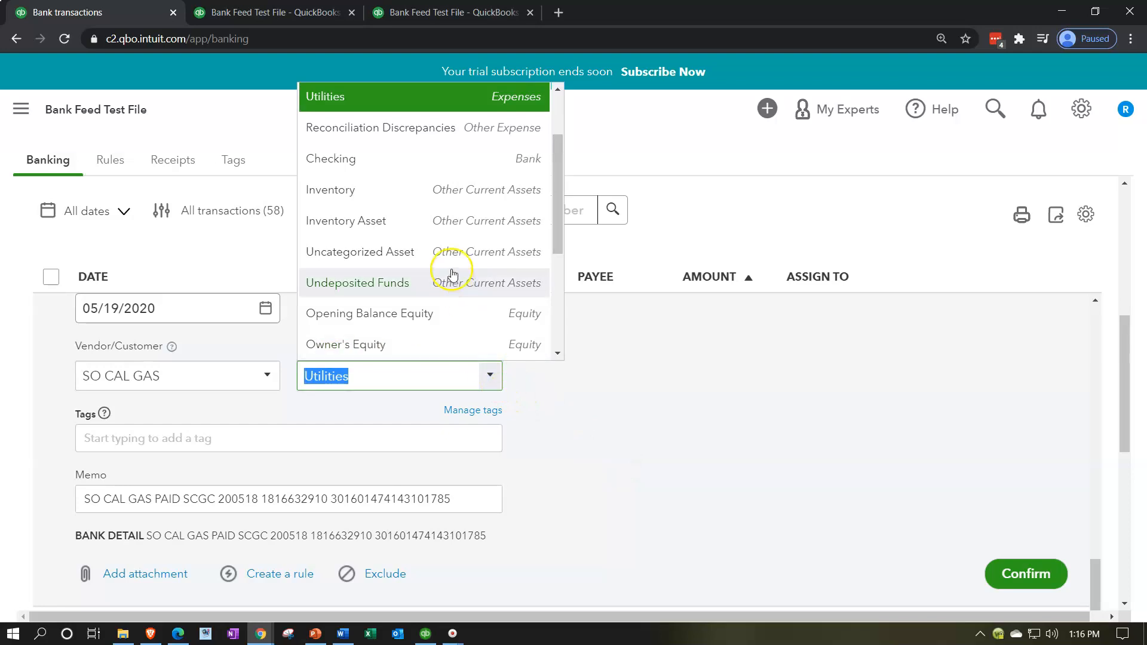
scroll(472, 269, down, 3)
scroll(477, 263, down, 1)
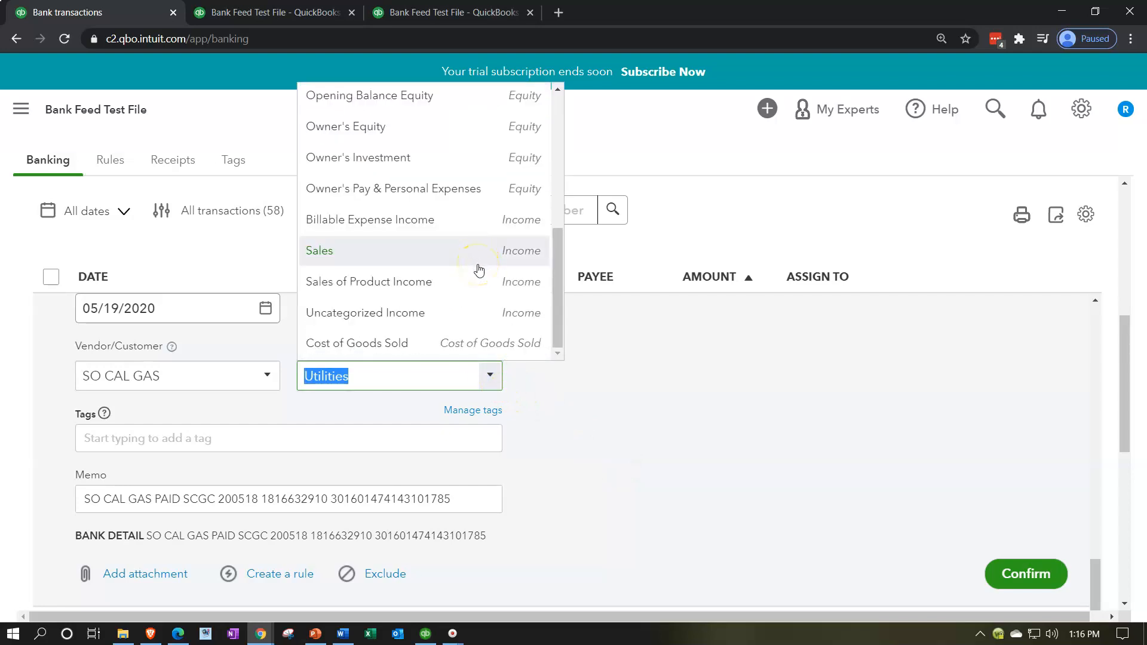
scroll(515, 290, up, 5)
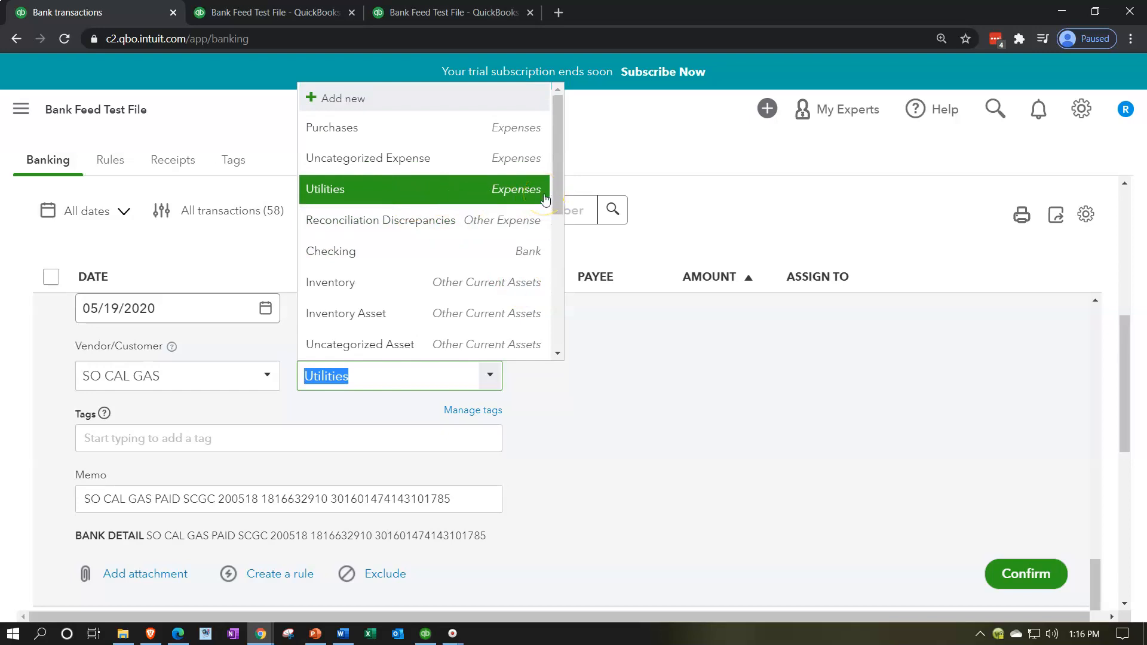
click(682, 417)
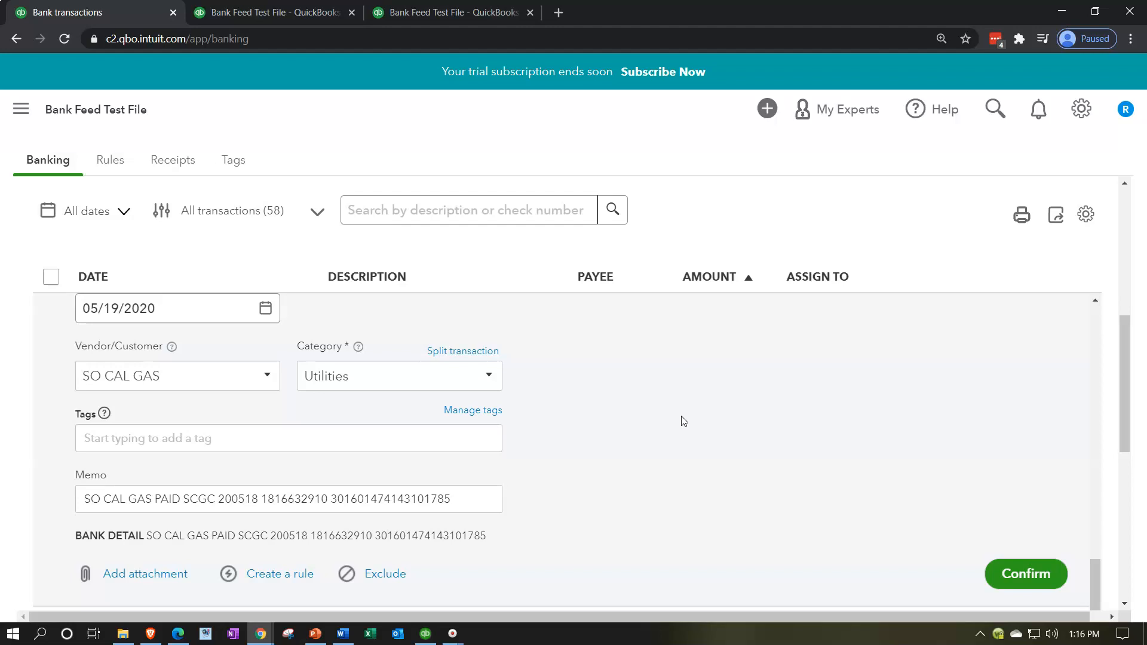
scroll(682, 421, down, 1)
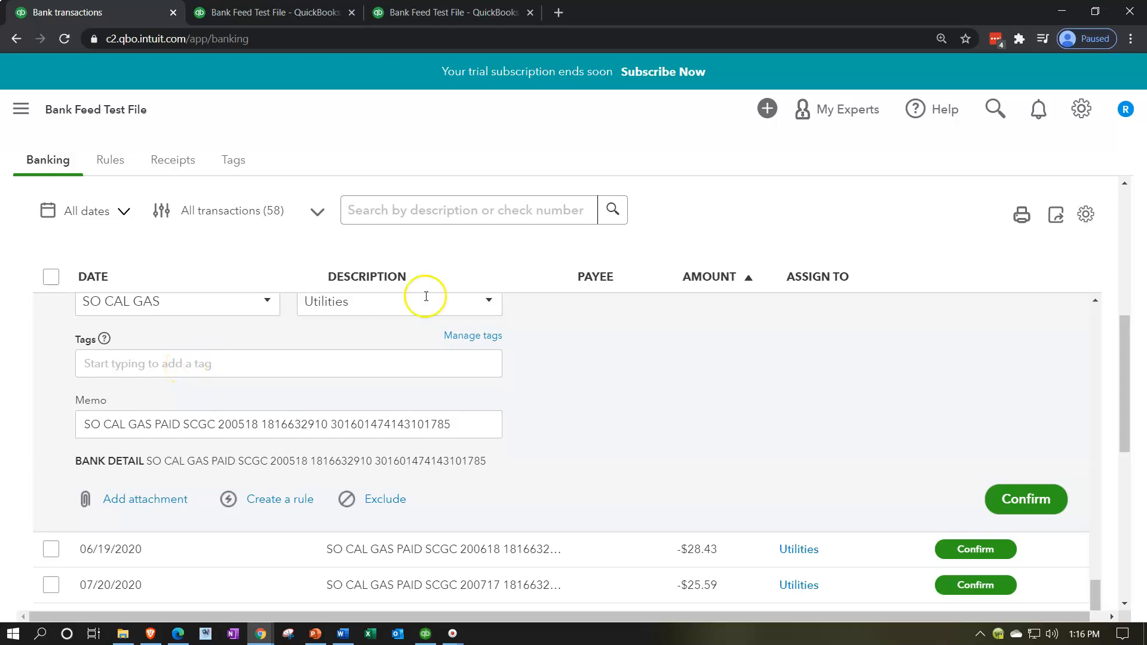
Confirm the 05/19/2020 SO CAL GAS transaction with SO CAL GAS as payee and Utilities as category
click(420, 424)
click(302, 500)
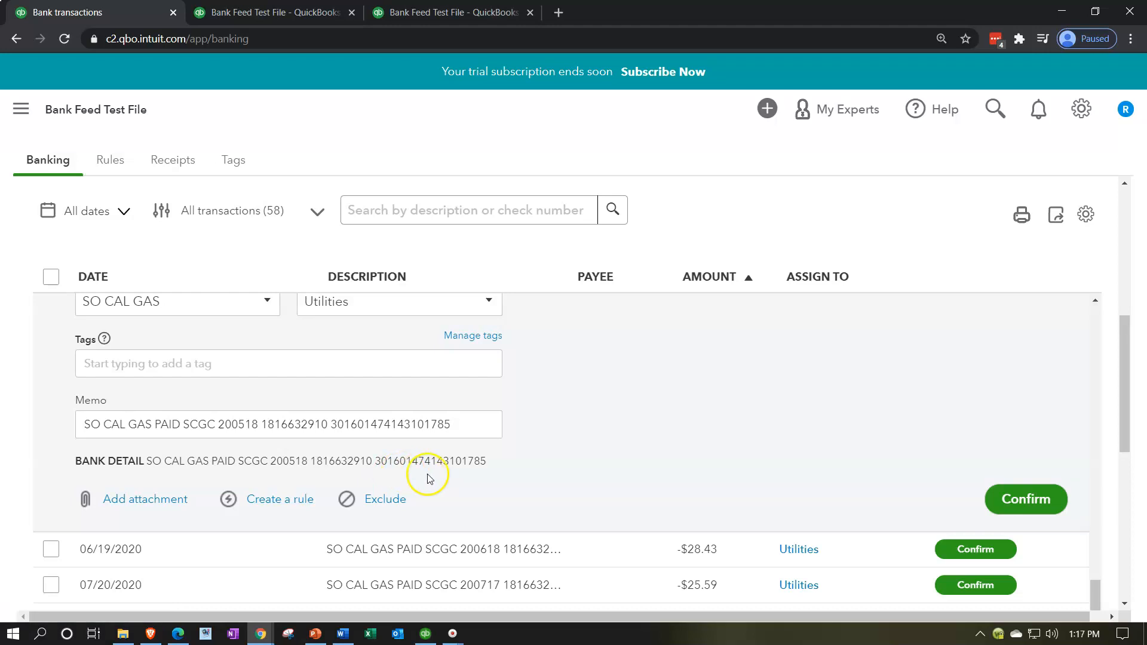
click(1019, 505)
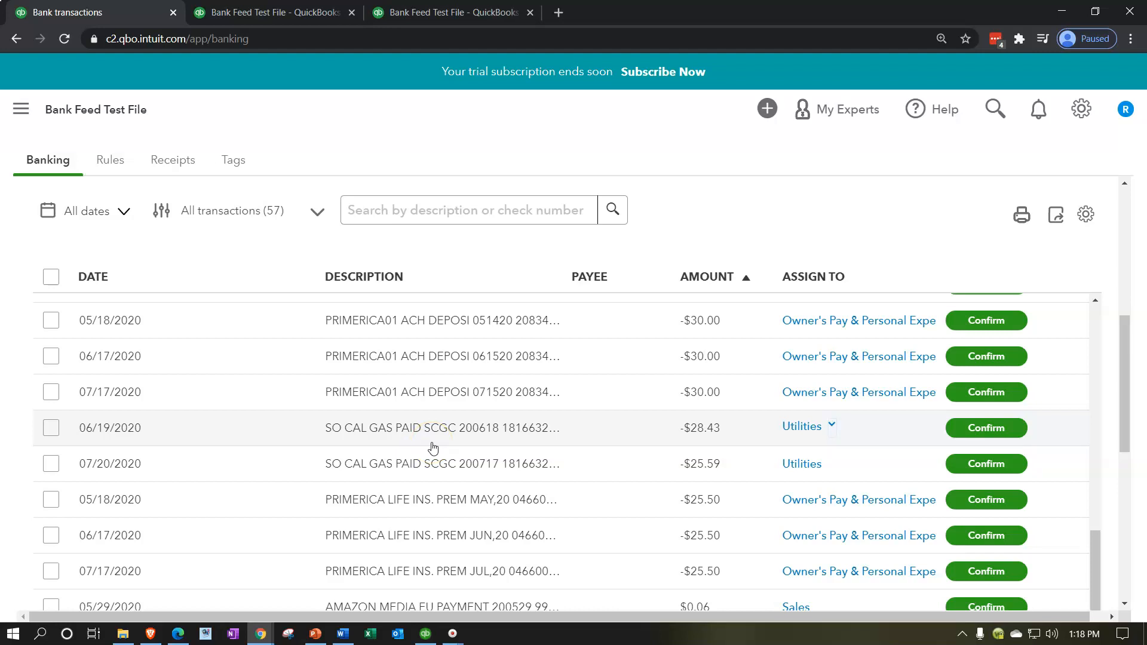
Display the categorized Checking transactions and check the assignment of the SO CAL GAS payment
scroll(310, 481, up, 10)
scroll(306, 485, up, 5)
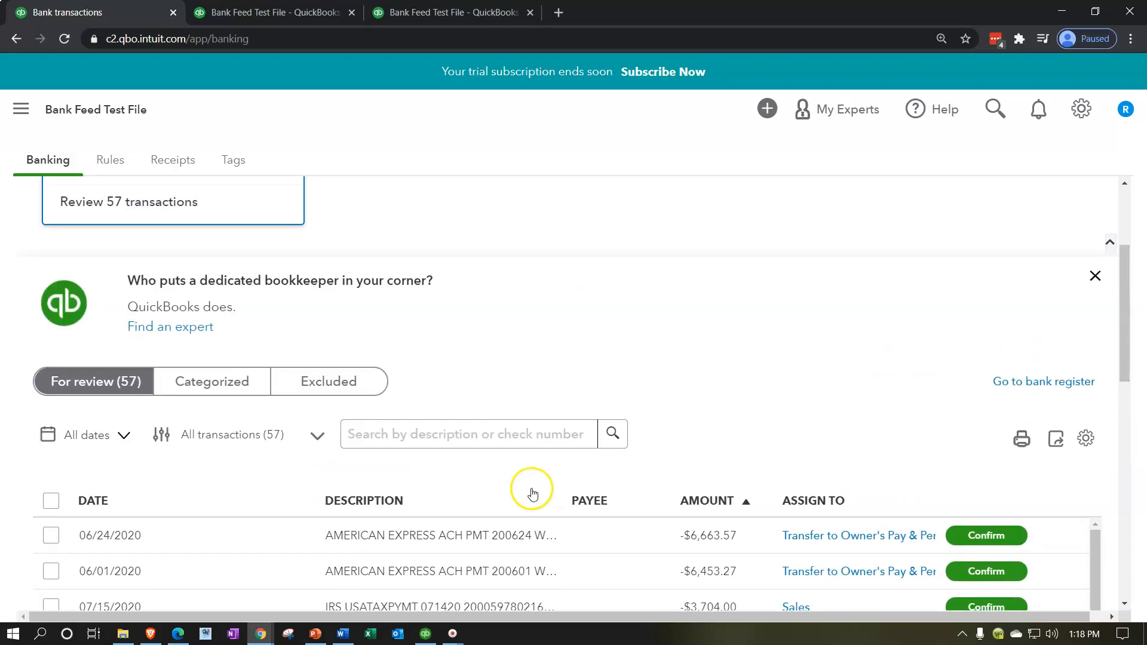
click(213, 384)
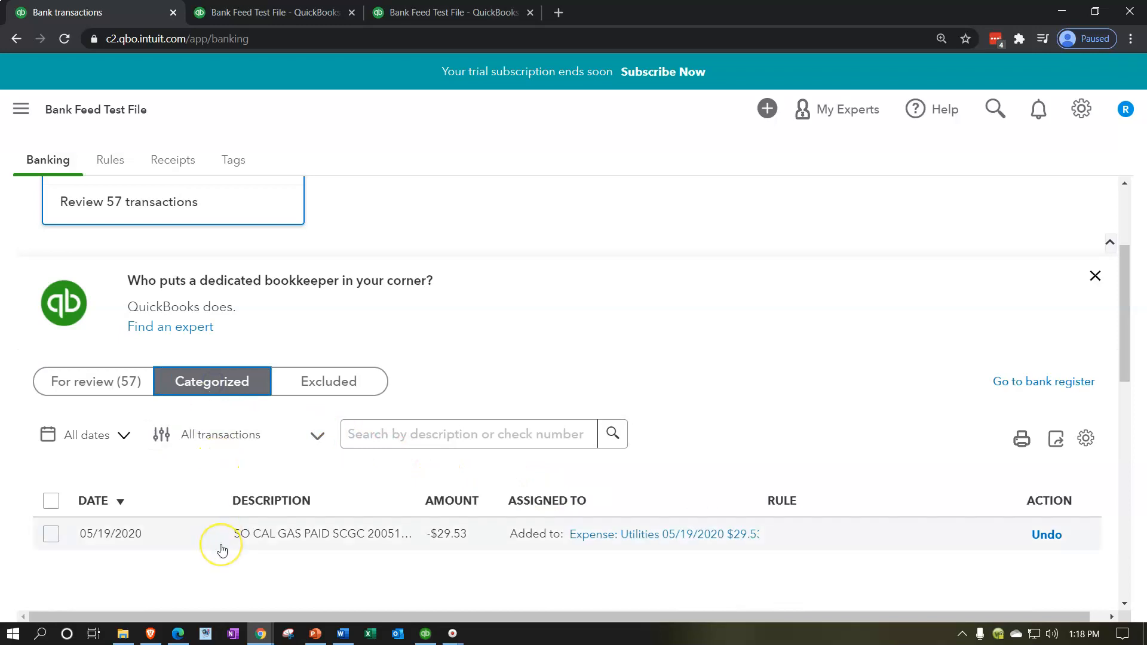
scroll(370, 526, down, 1)
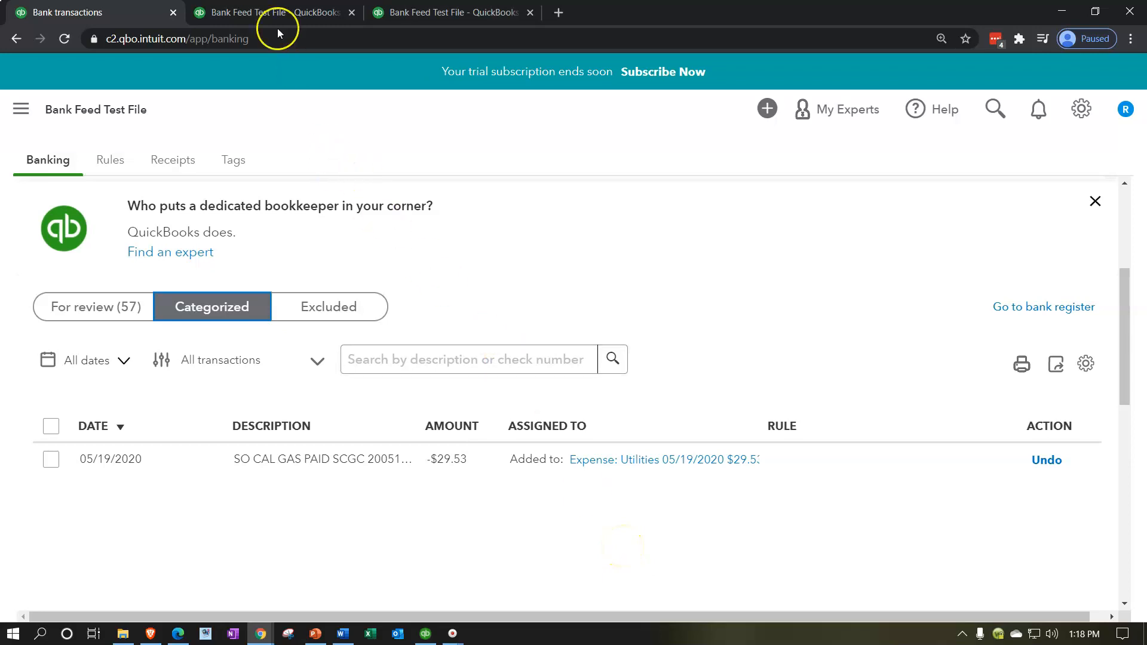
Rerun the 2020 Balance Sheet in its browser tab and collapse the navigation sidebar
click(267, 13)
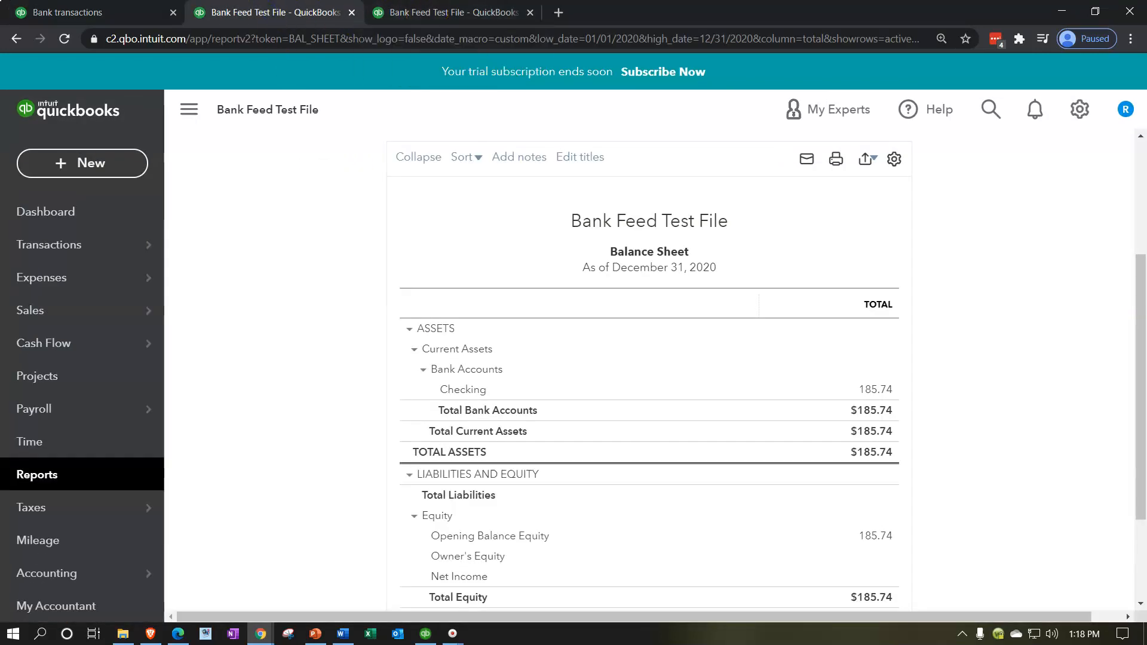
scroll(331, 317, up, 2)
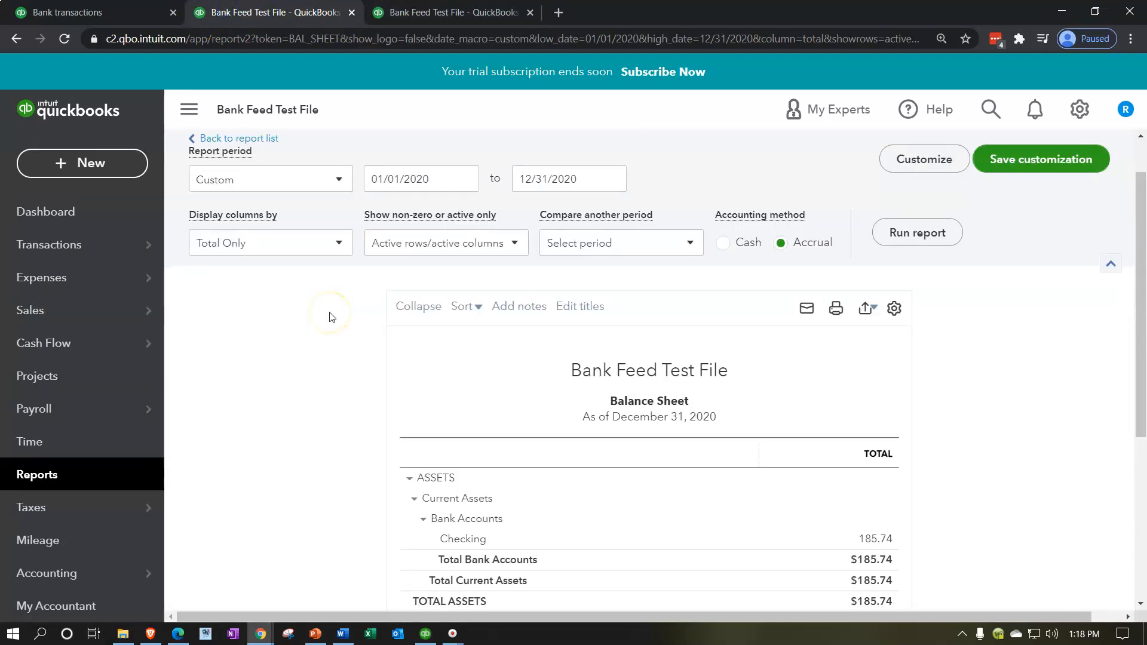
click(915, 234)
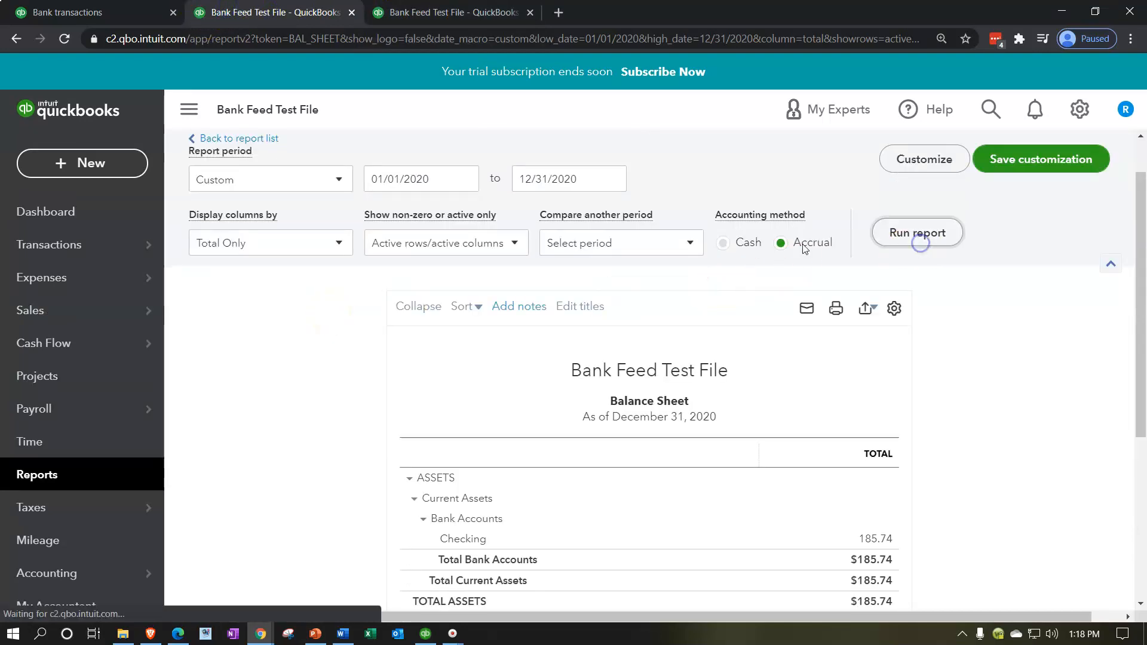
click(188, 112)
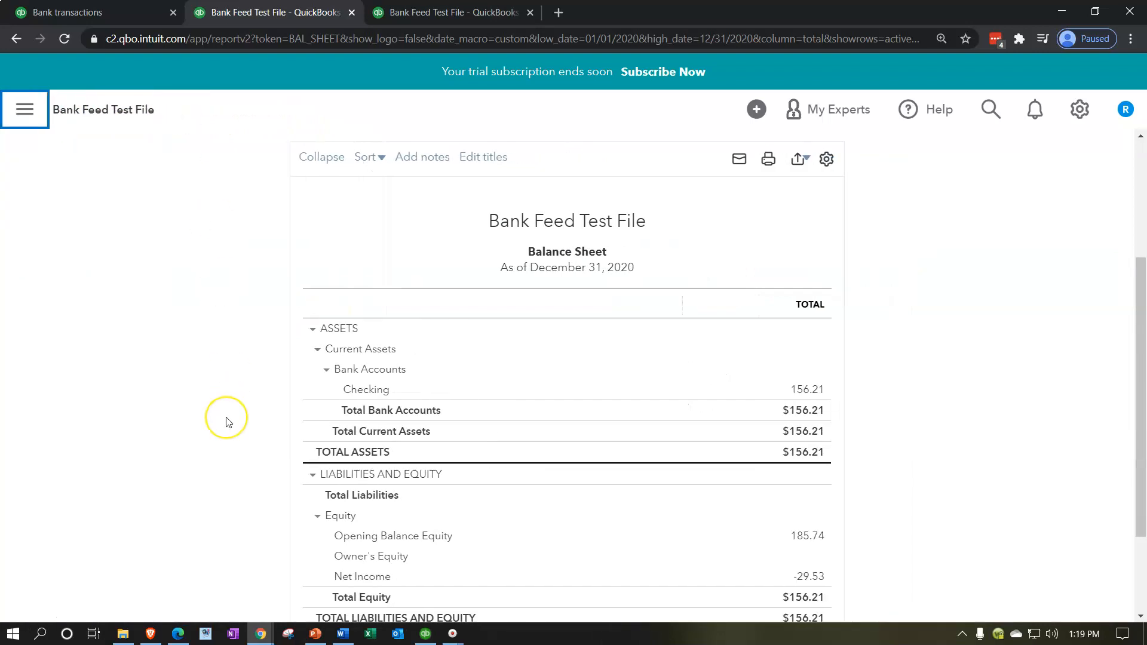
key(ctrl+plus)
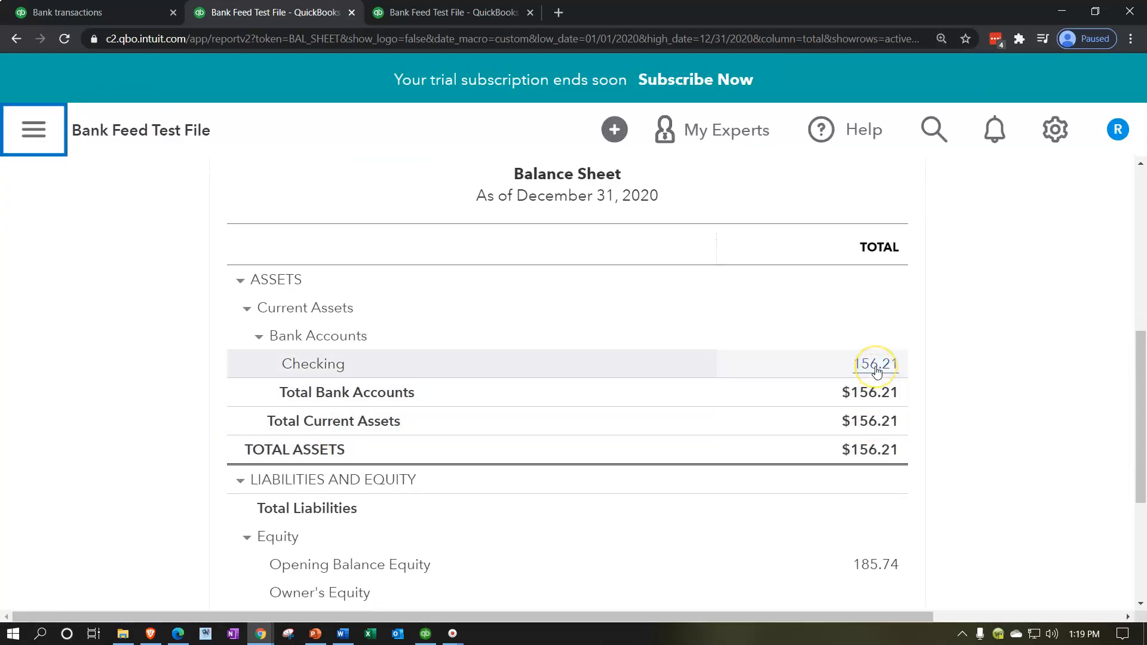
Open the transaction report behind the Balance Sheet's Checking amount, and briefly view the QuickBooks Desktop home page for comparison
click(875, 365)
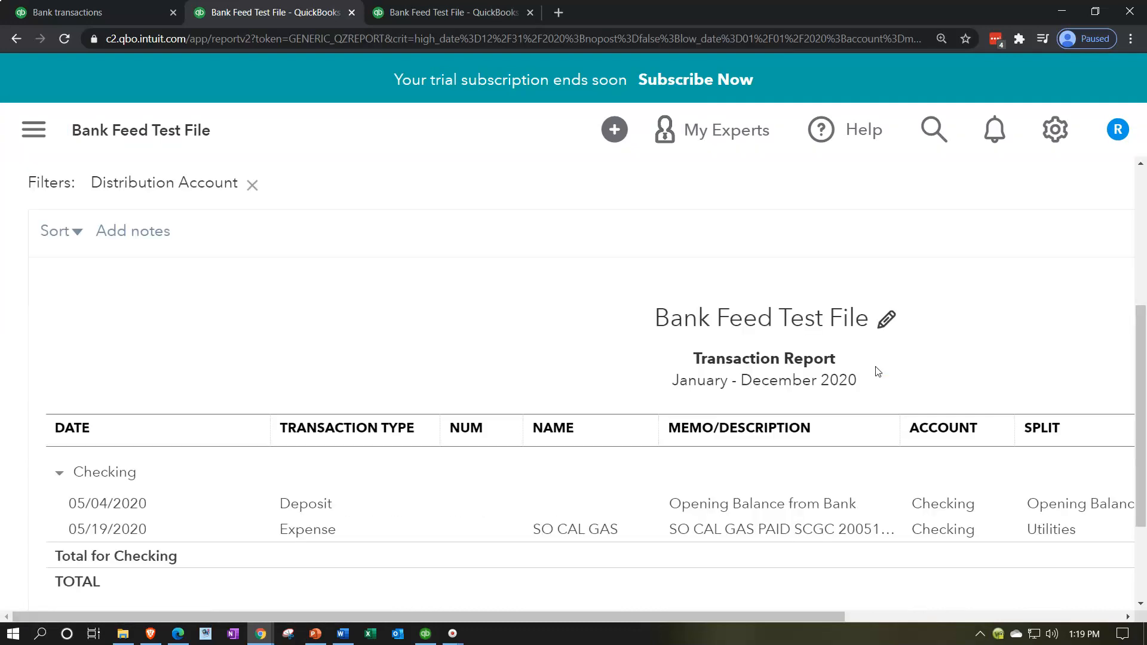
key(ctrl+minus)
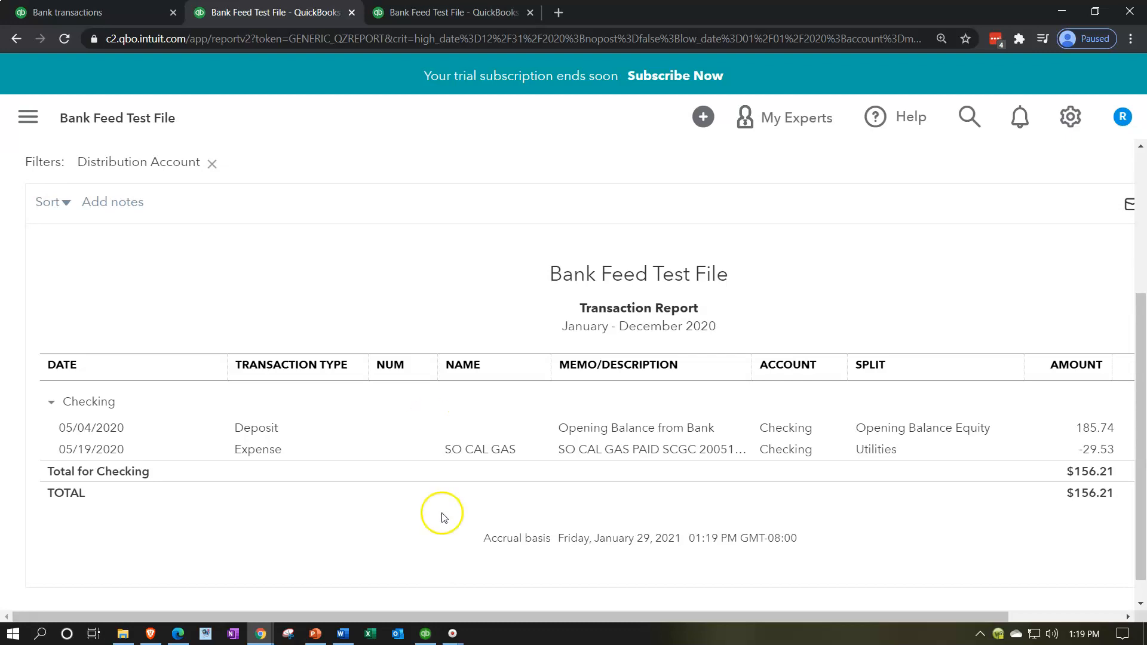
click(426, 638)
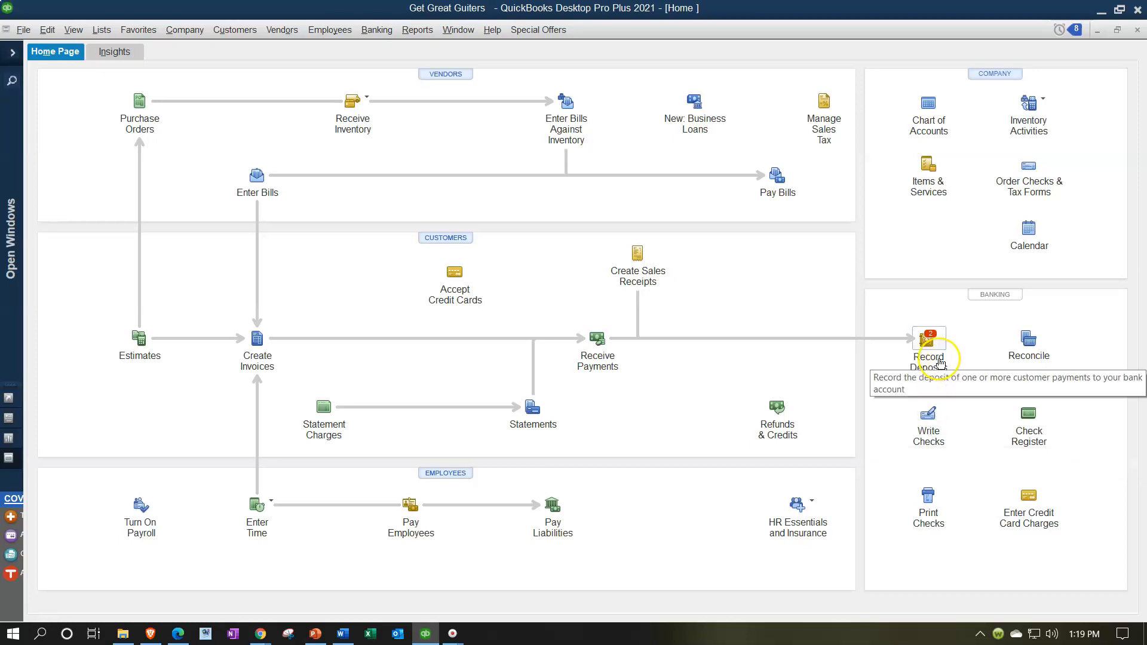
click(1101, 10)
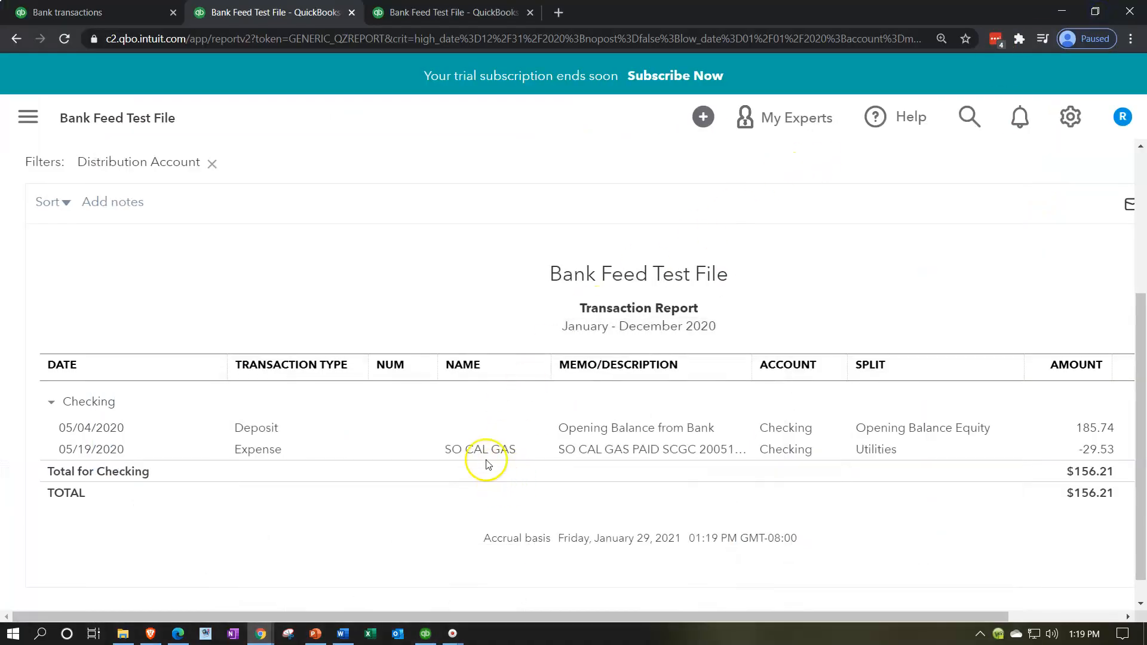
Open the SO CAL GAS expense from the Checking transaction report, review its category details and memo, and return to the Balance Sheet
click(1089, 456)
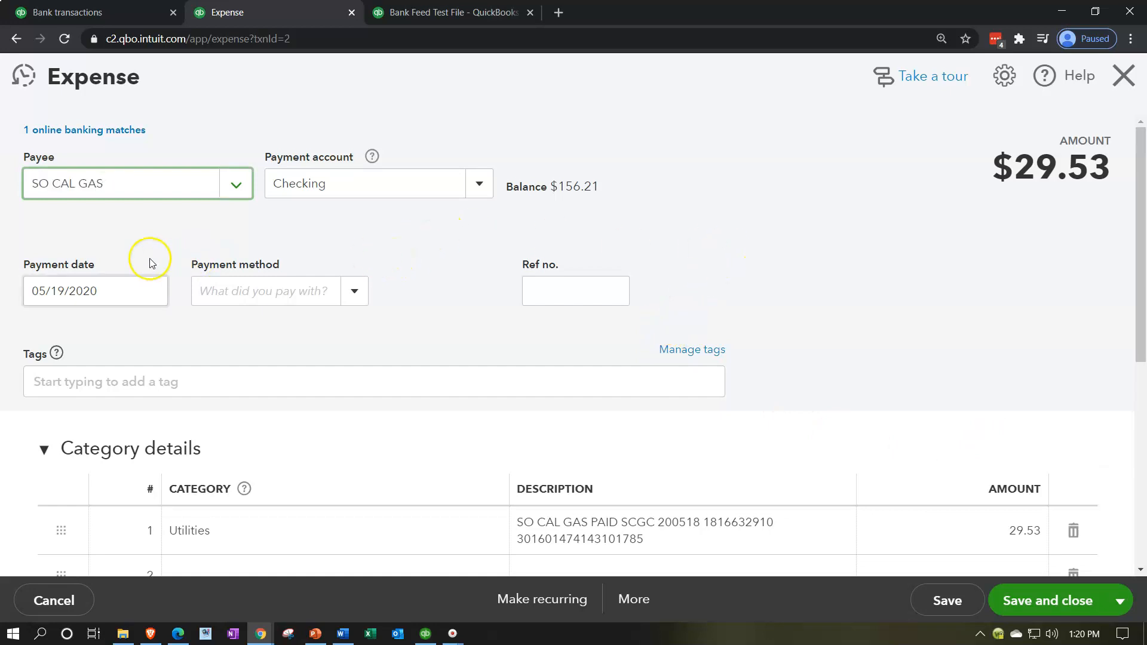
scroll(105, 236, down, 3)
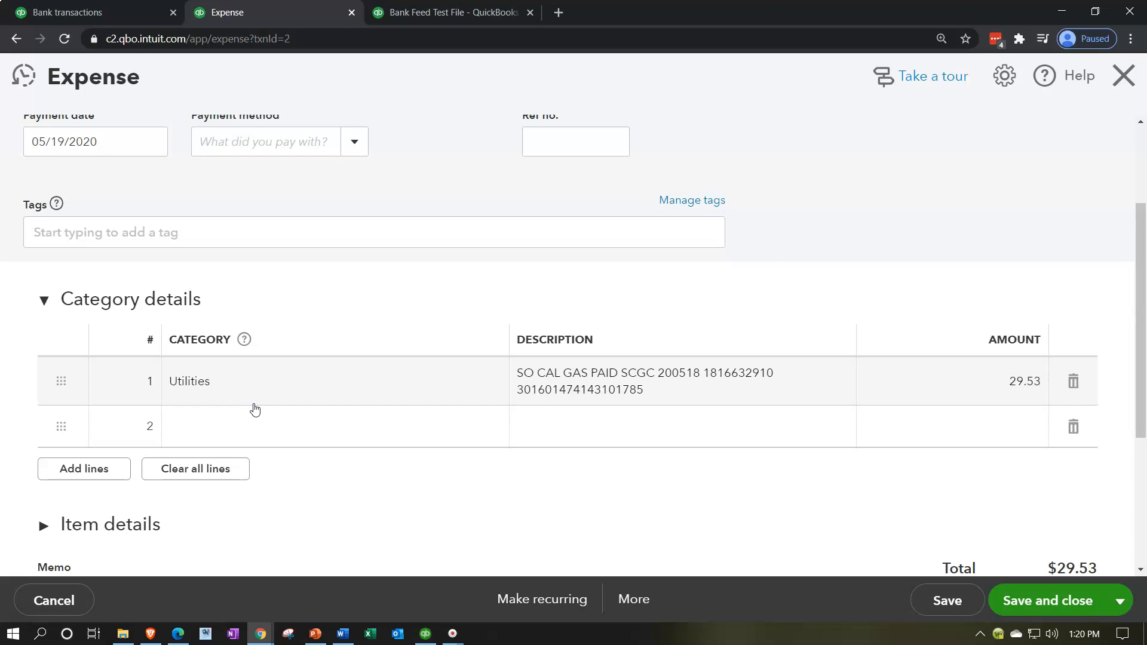
click(413, 395)
scroll(413, 391, down, 1)
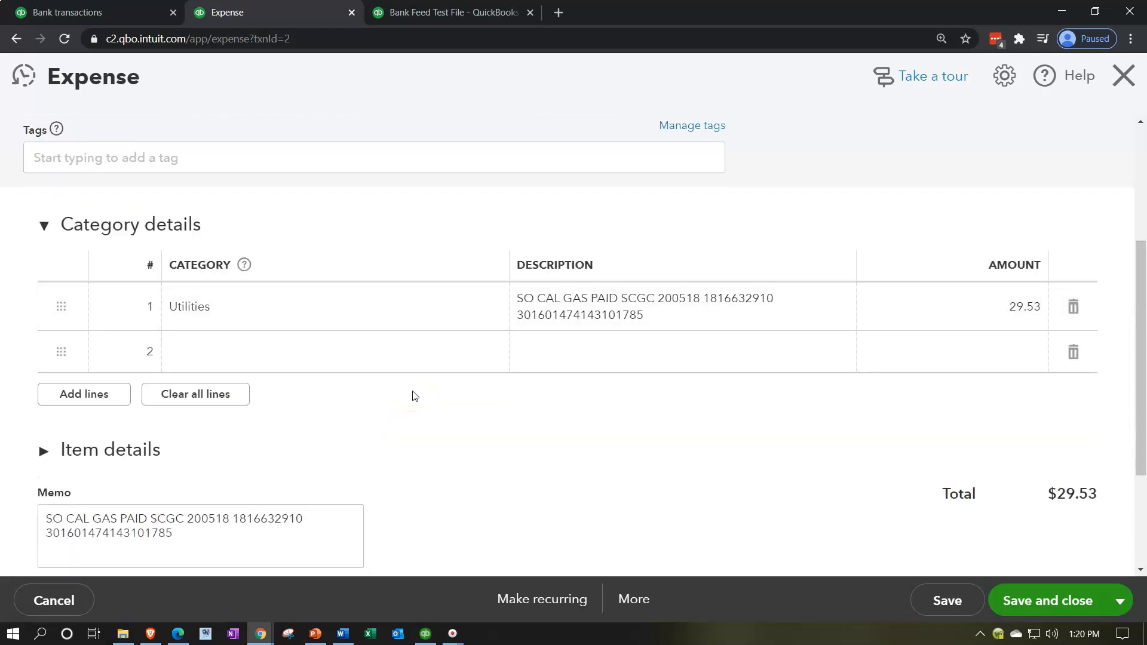
scroll(1064, 104, up, 2)
click(1124, 75)
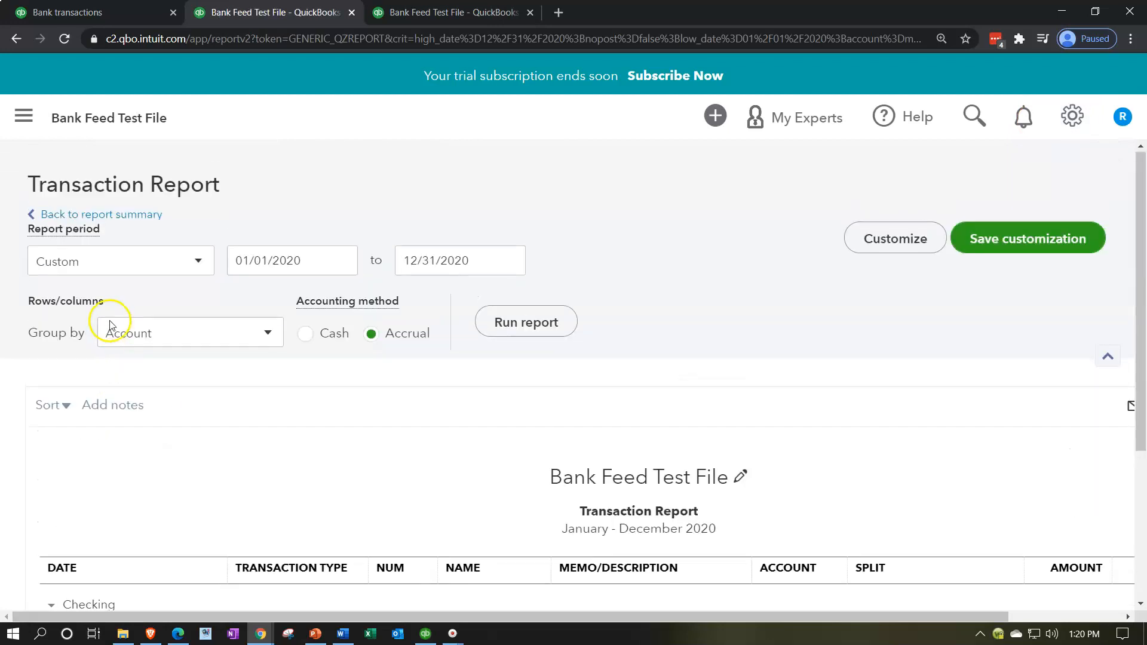
click(126, 214)
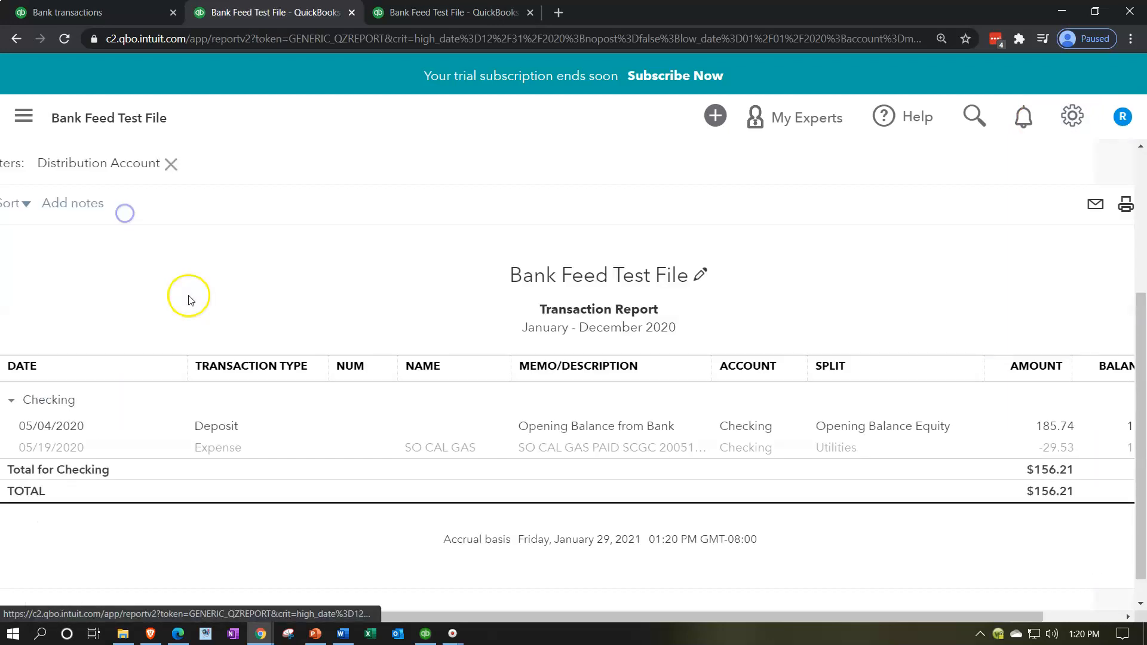
scroll(188, 301, down, 3)
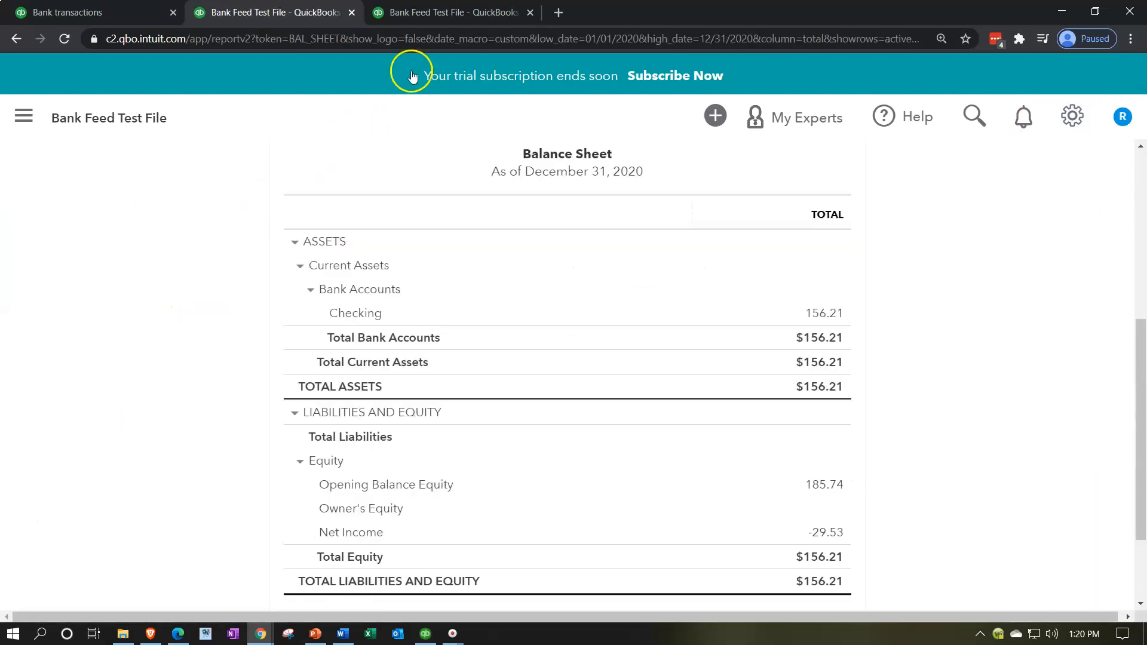
Rerun the 2020 Profit and Loss report in its browser tab
click(437, 15)
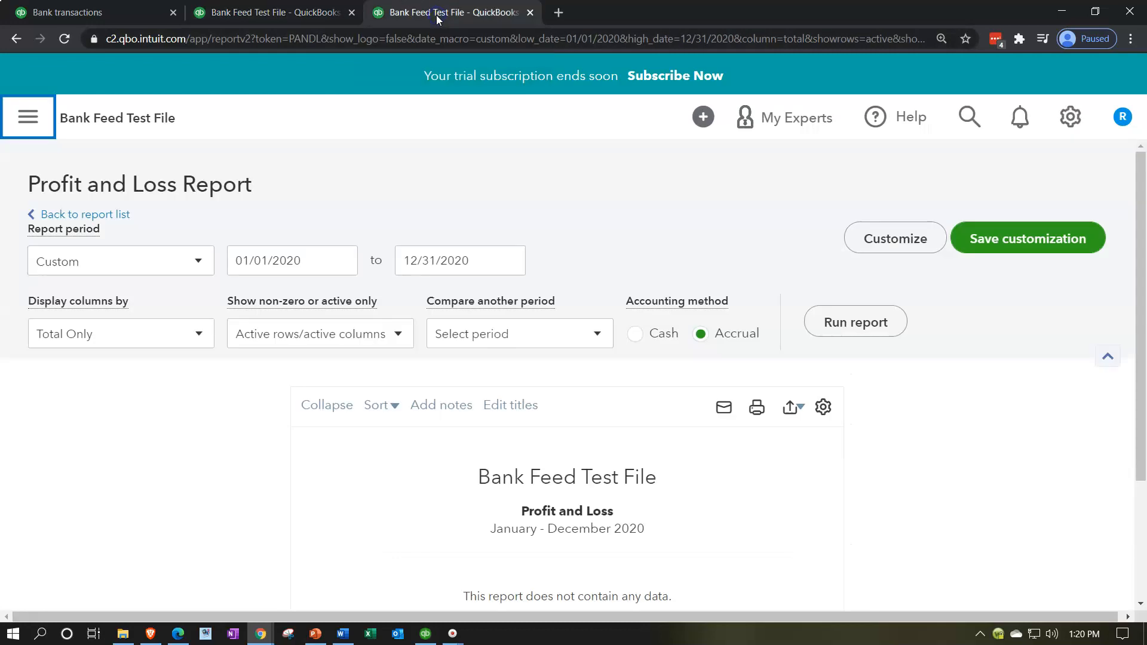
click(849, 326)
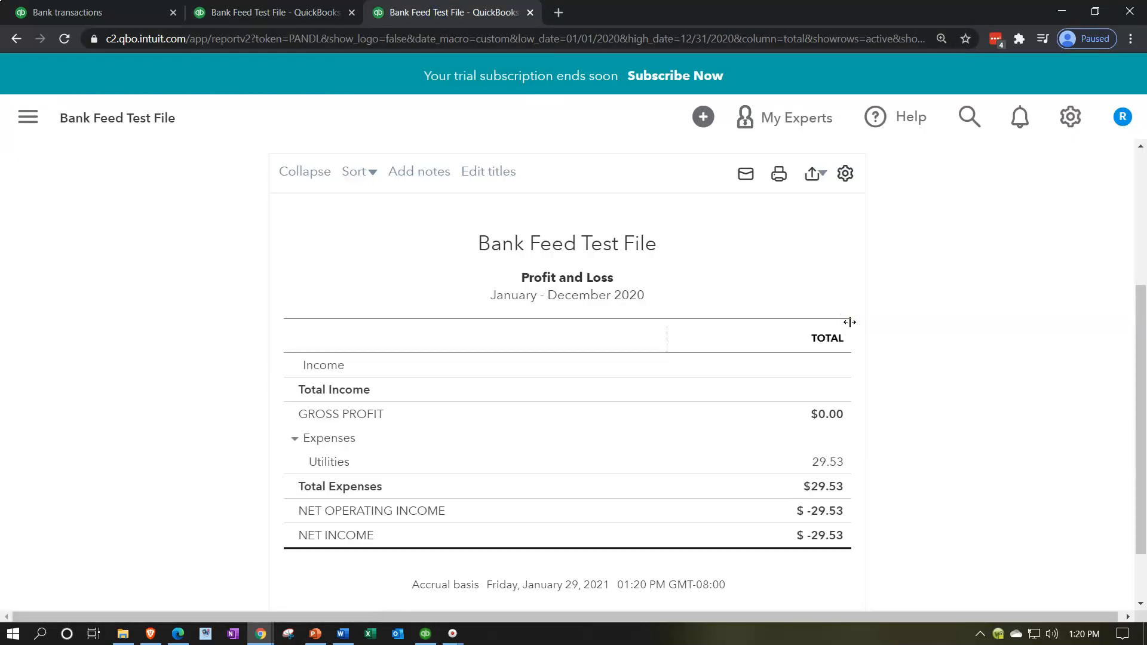
scroll(848, 359, down, 1)
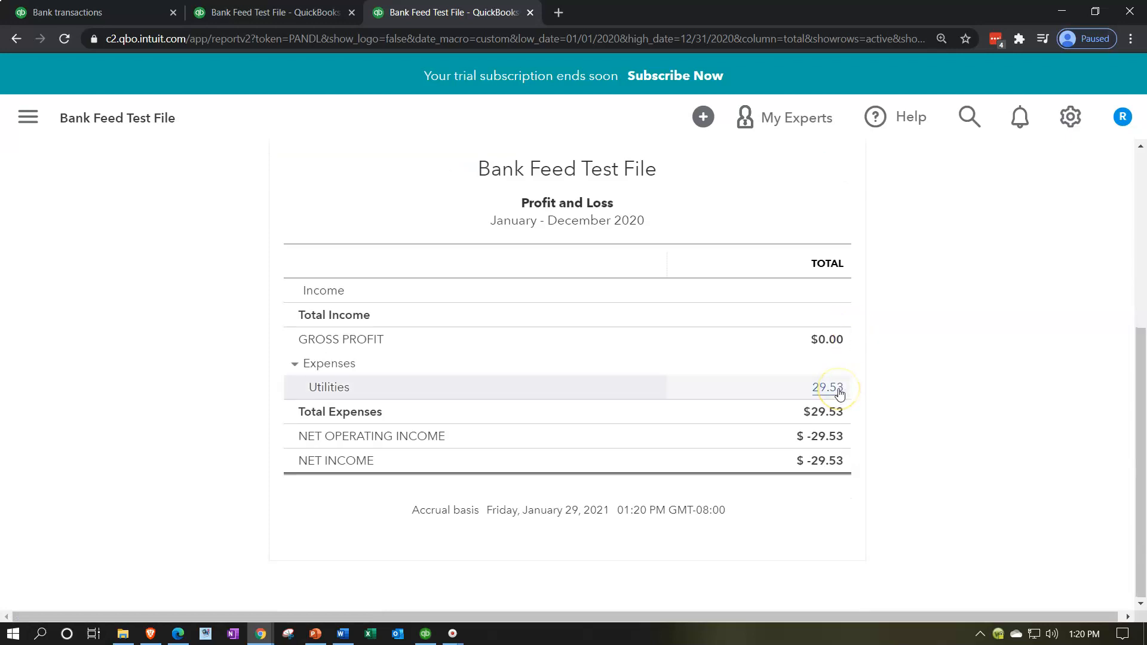
Examine the transactions behind the Utilities amount on the Profit and Loss and return to the report summary
click(839, 393)
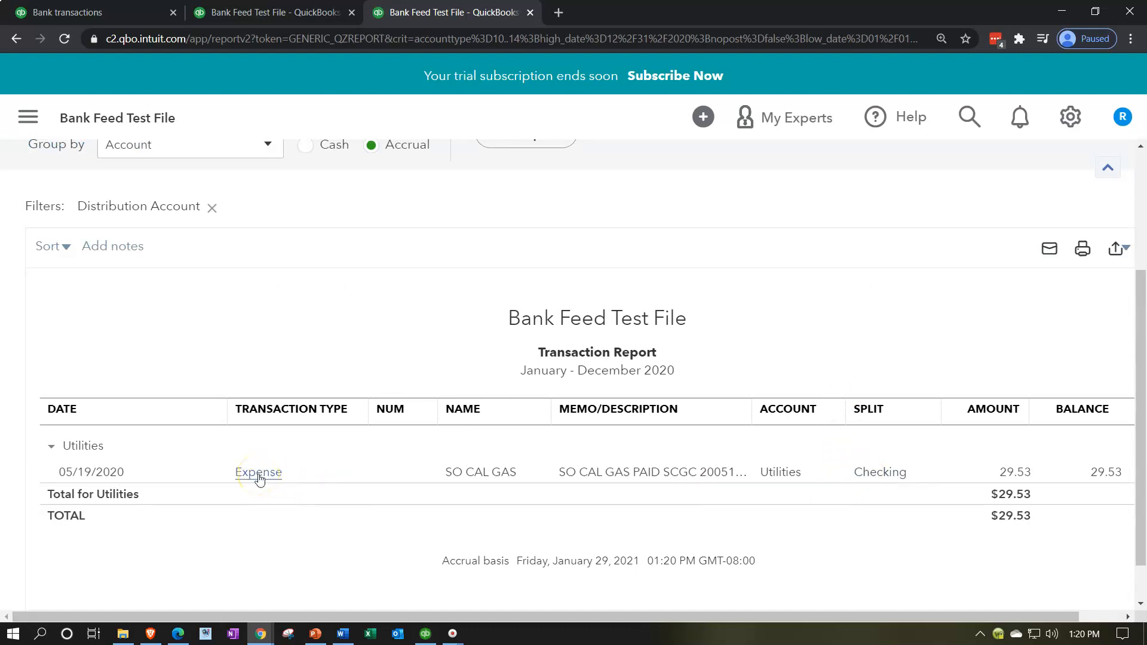
scroll(258, 478, up, 3)
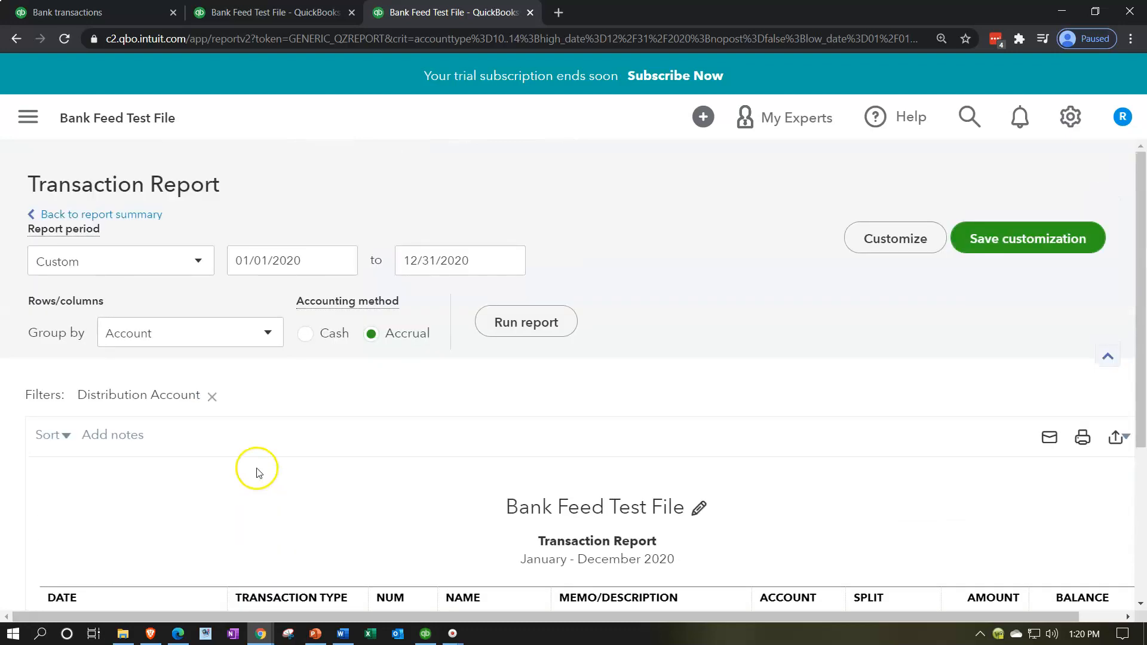
click(153, 217)
scroll(174, 230, down, 4)
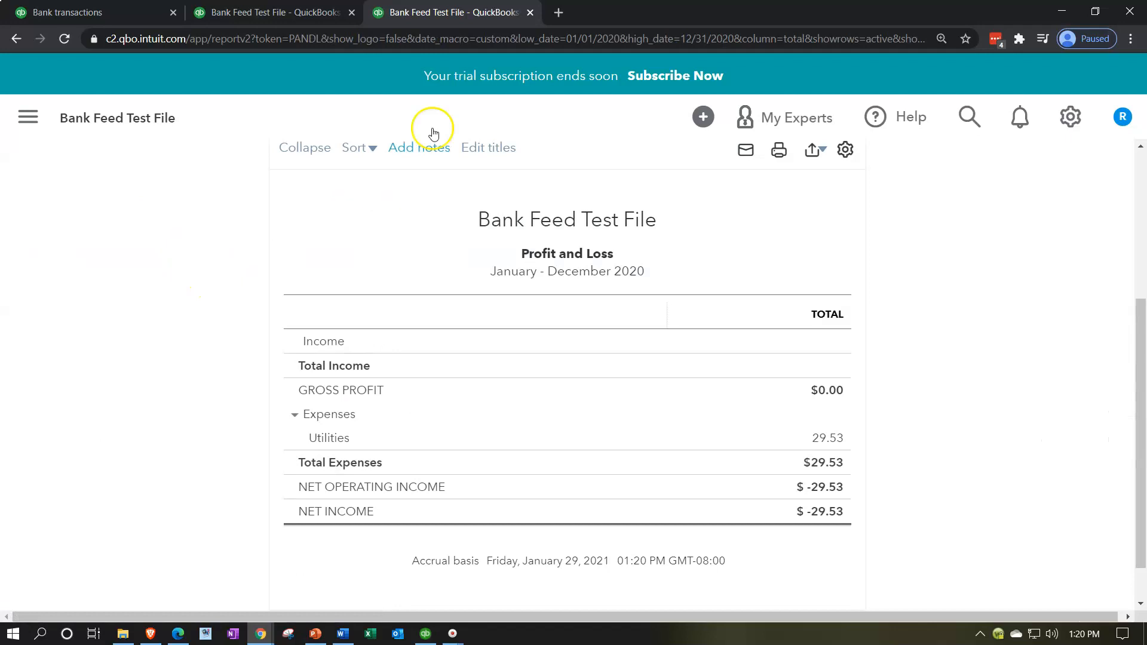
Duplicate the Profit and Loss report's browser tab
right_click(483, 14)
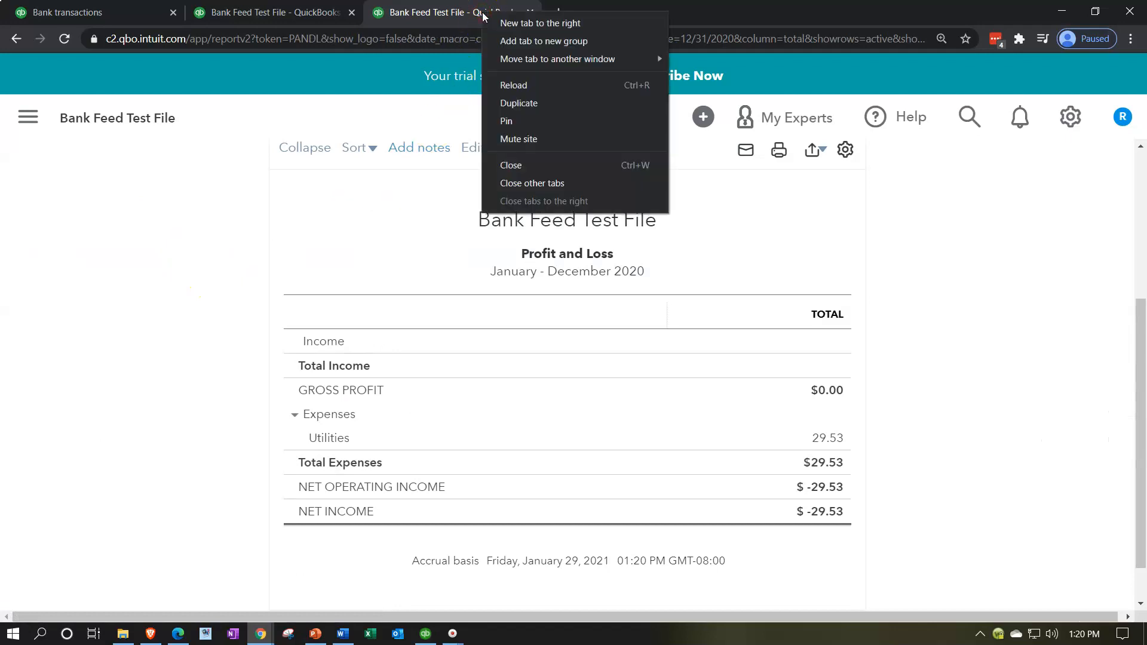
click(515, 105)
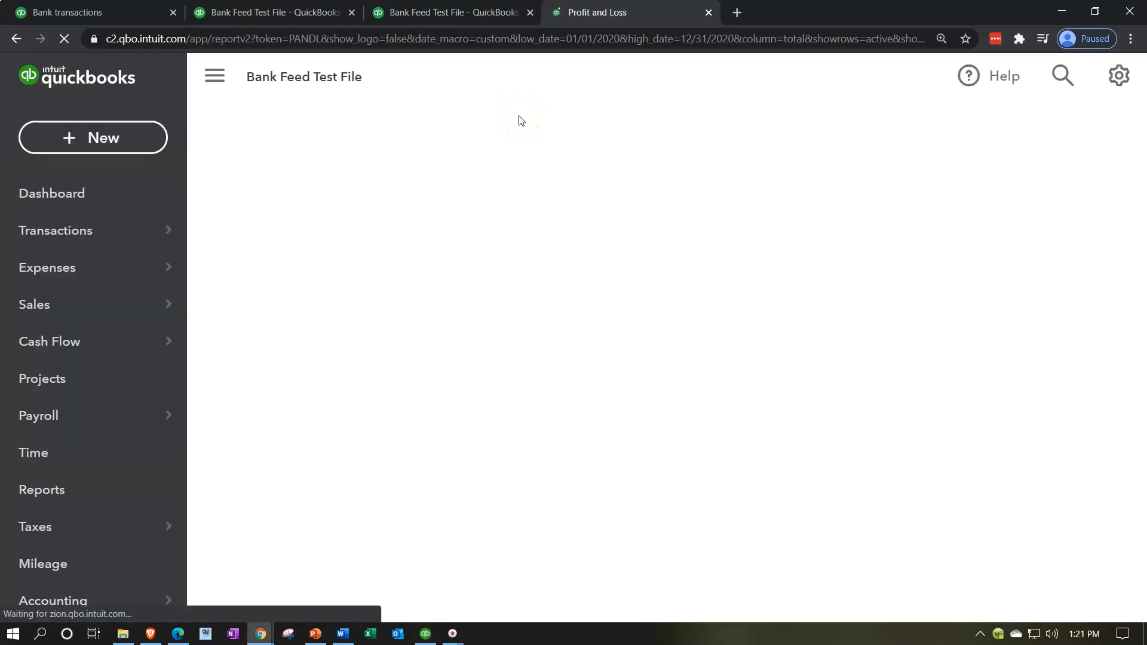
scroll(522, 121, down, 3)
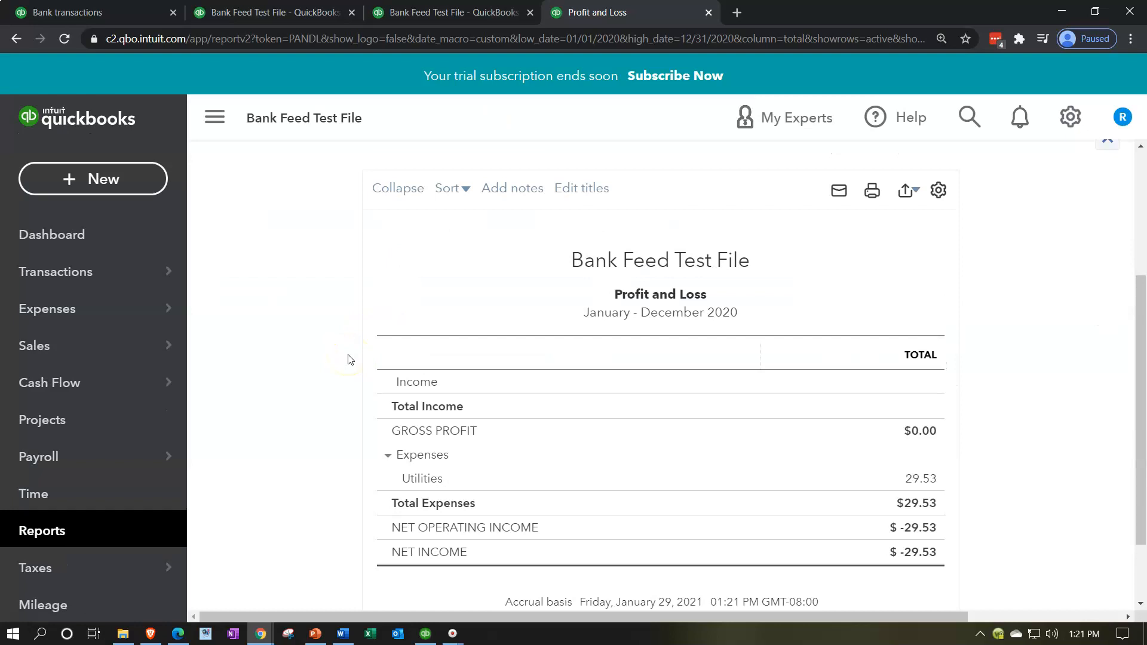
In the duplicated tab, find SO CAL GAS in the vendor list and review that vendor's transaction list
click(80, 320)
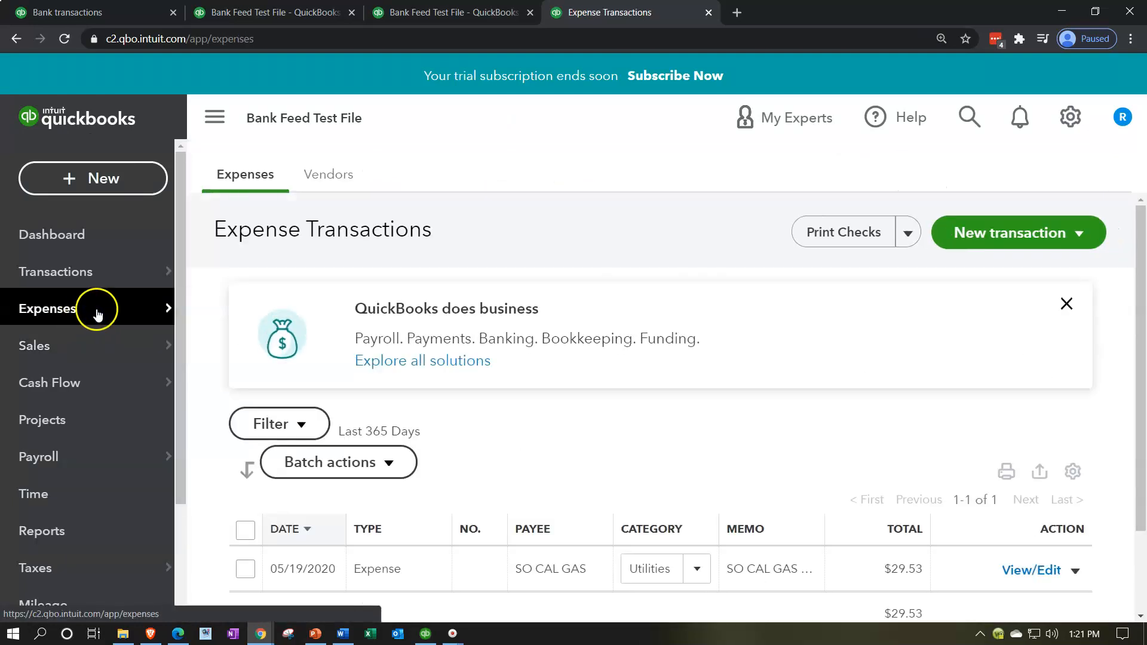
click(335, 177)
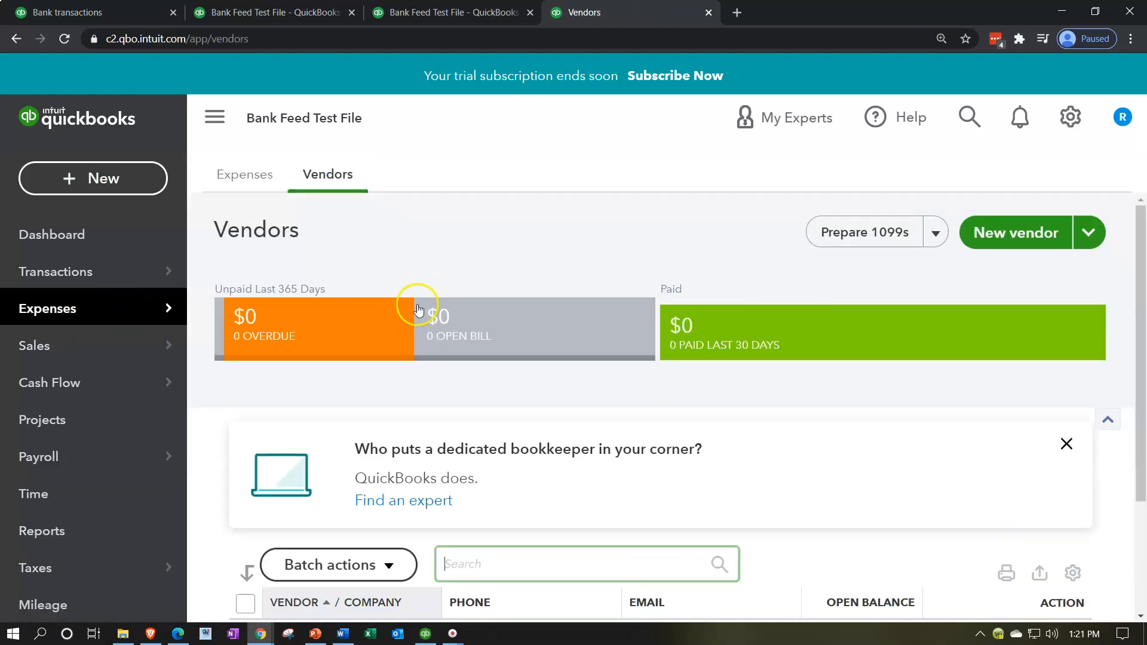
scroll(417, 308, down, 3)
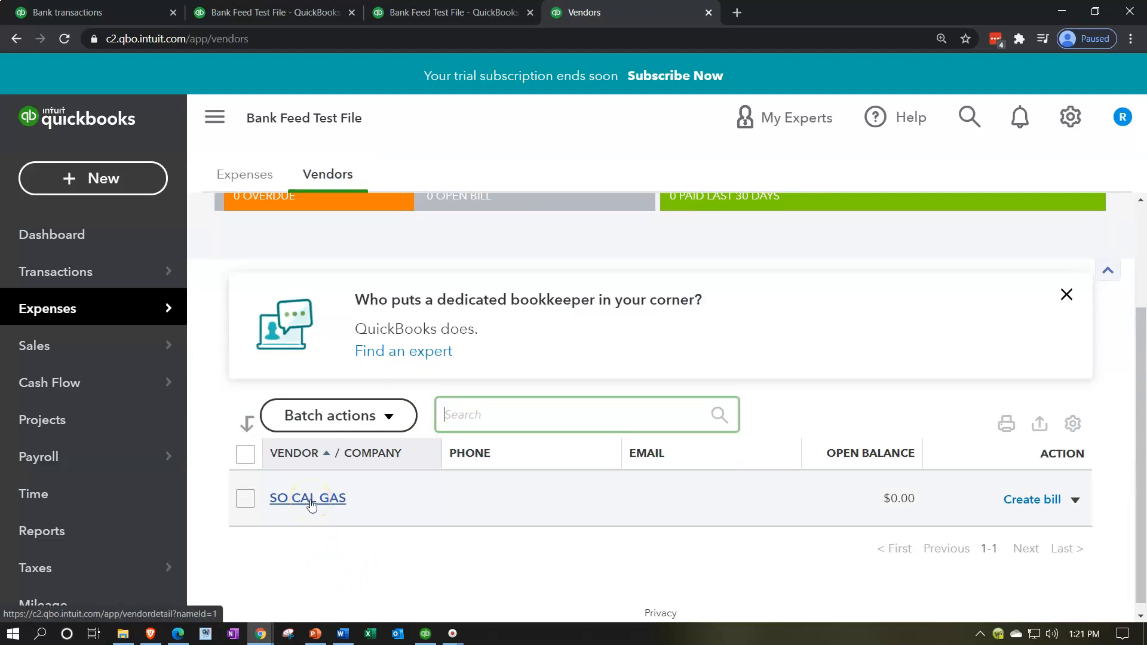
click(312, 503)
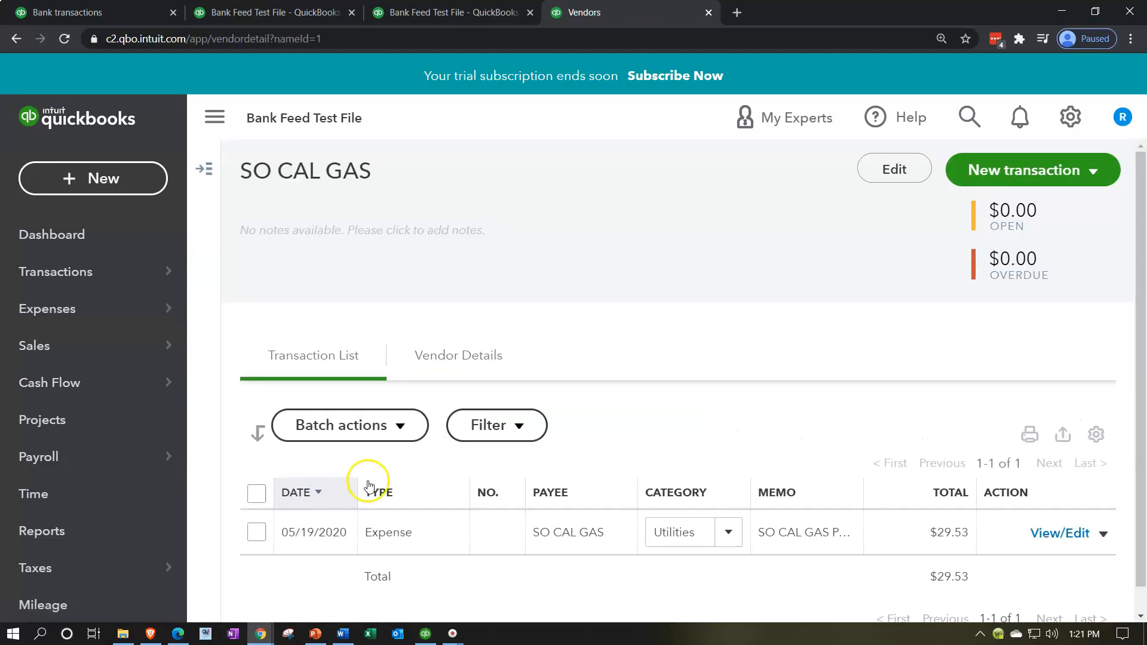
scroll(721, 571, down, 1)
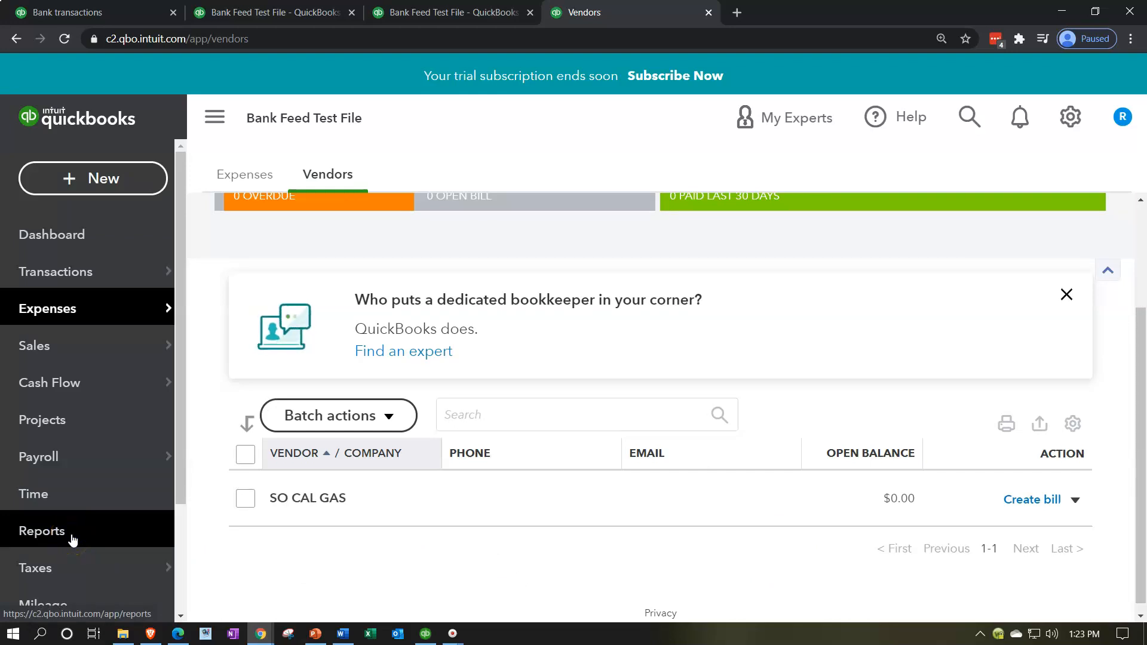
click(90, 312)
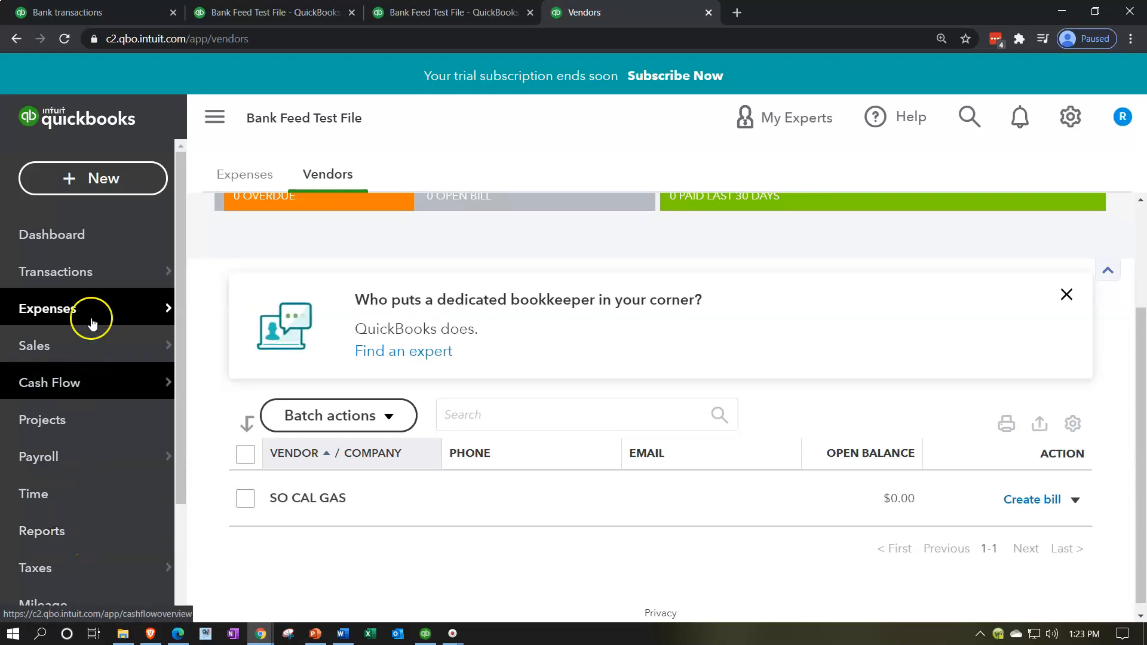
Return to the bank transactions and open the details of the 05/18/2020 PRIMERICA LIFE INS payment awaiting review
click(100, 13)
key(ctrl+plus)
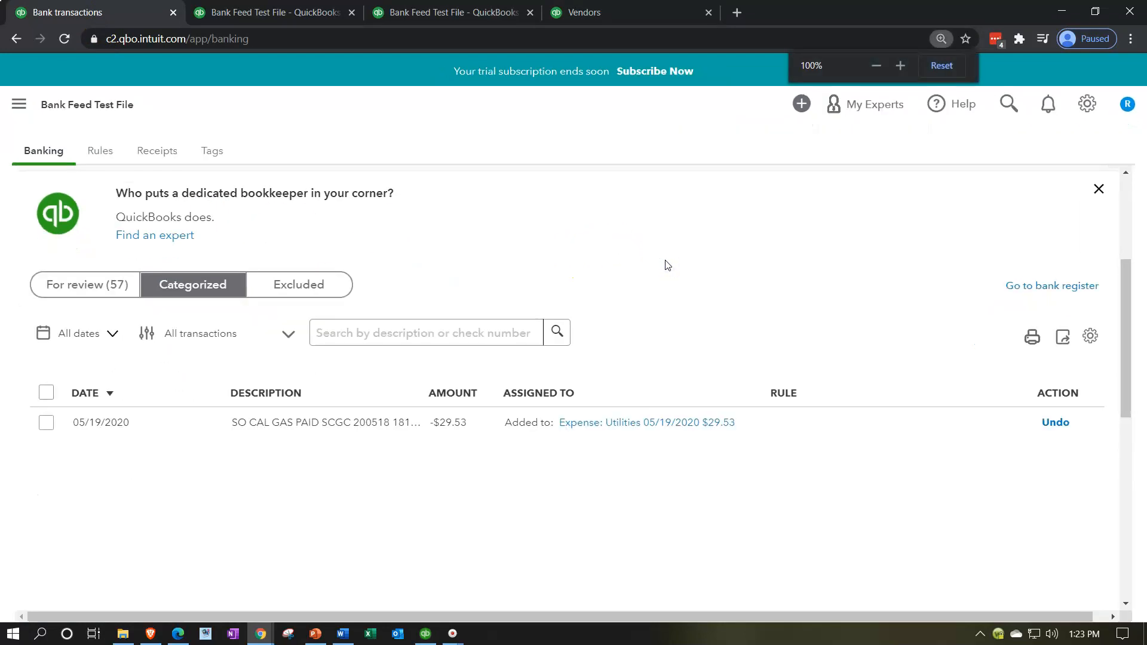
click(75, 297)
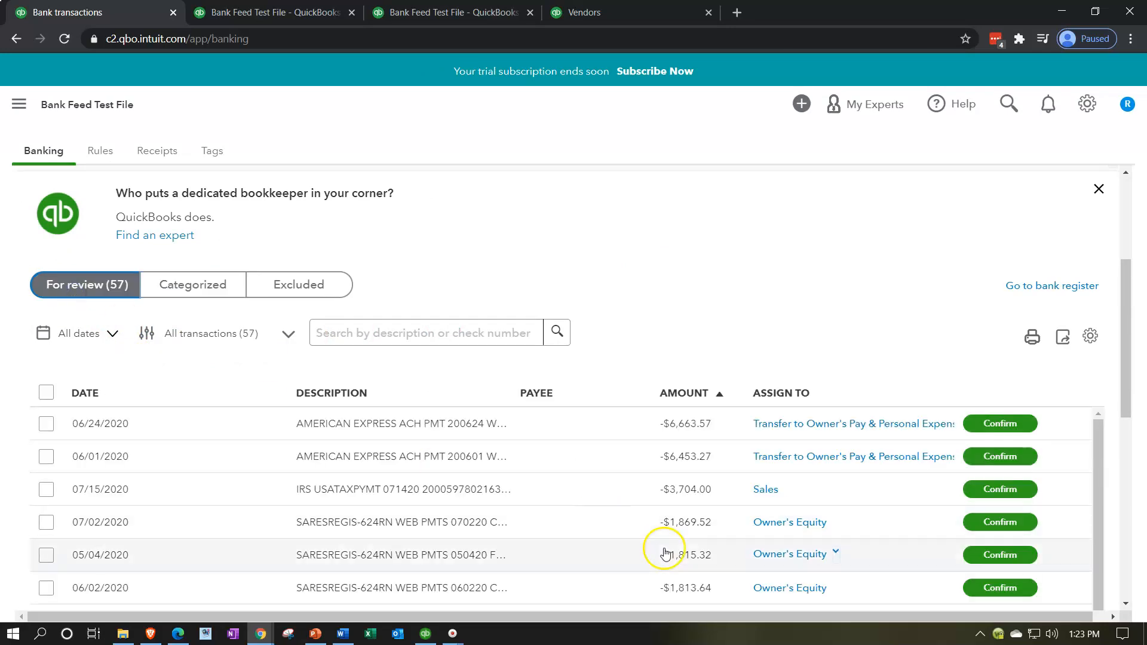
scroll(665, 512, down, 3)
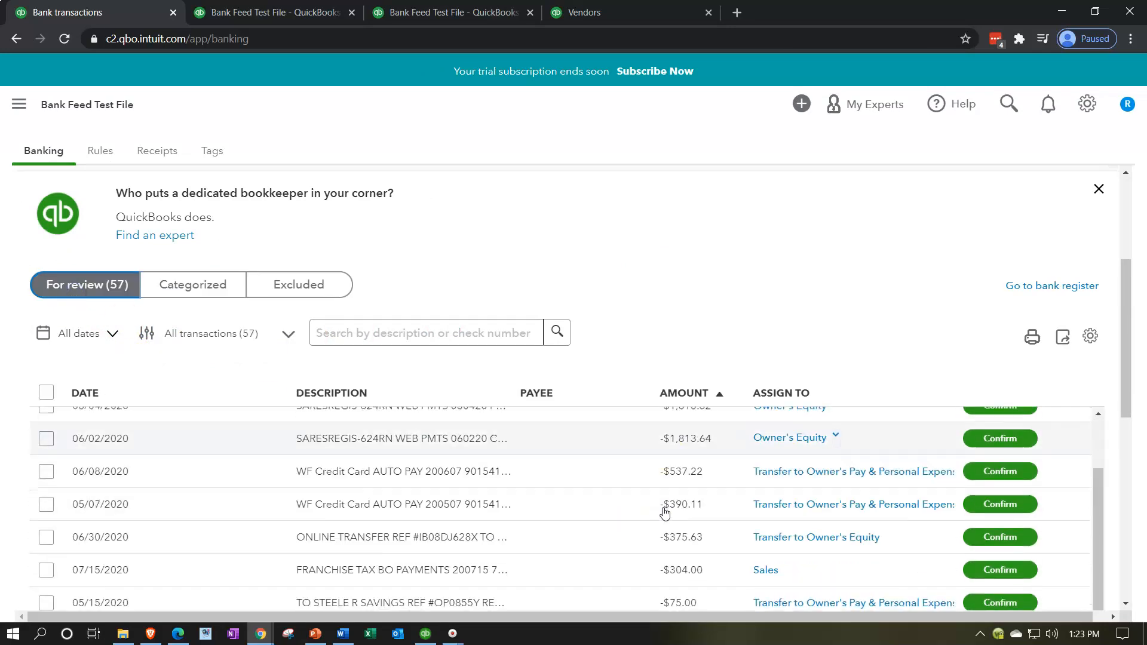
scroll(665, 512, down, 5)
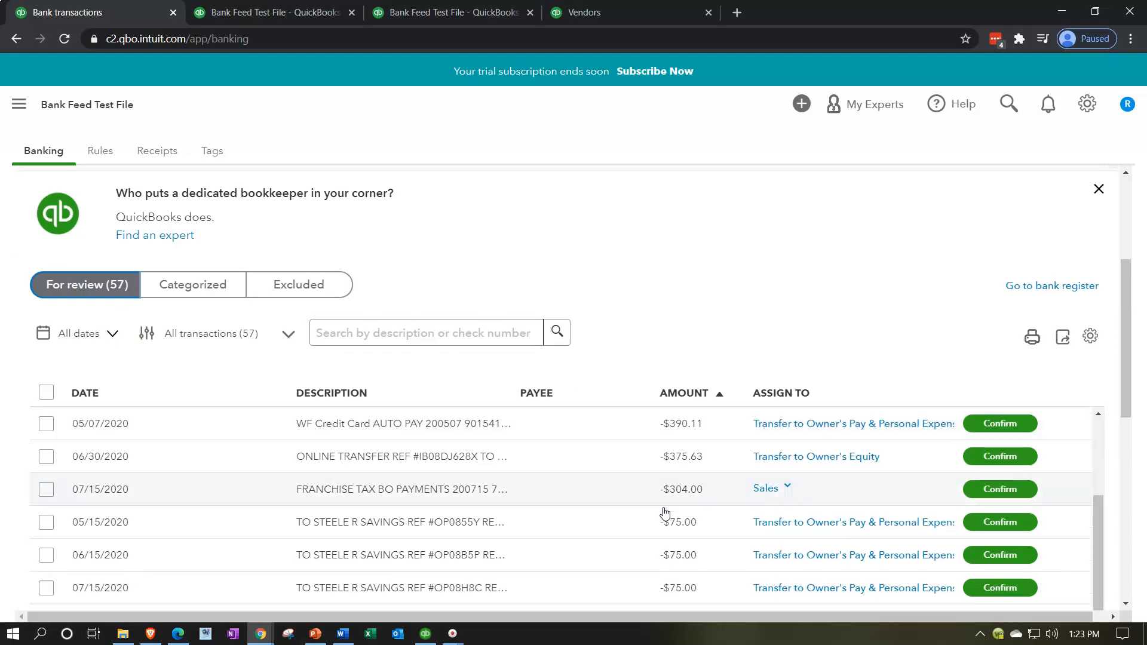
scroll(665, 501, down, 2)
scroll(560, 490, down, 2)
scroll(598, 500, down, 3)
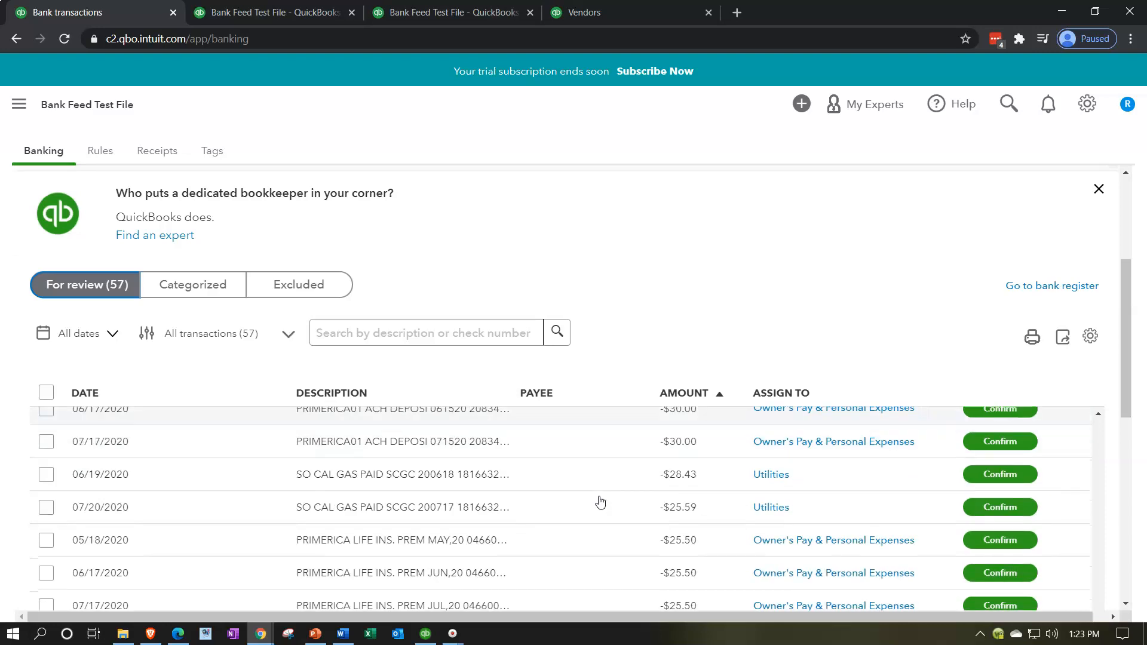
scroll(600, 501, down, 2)
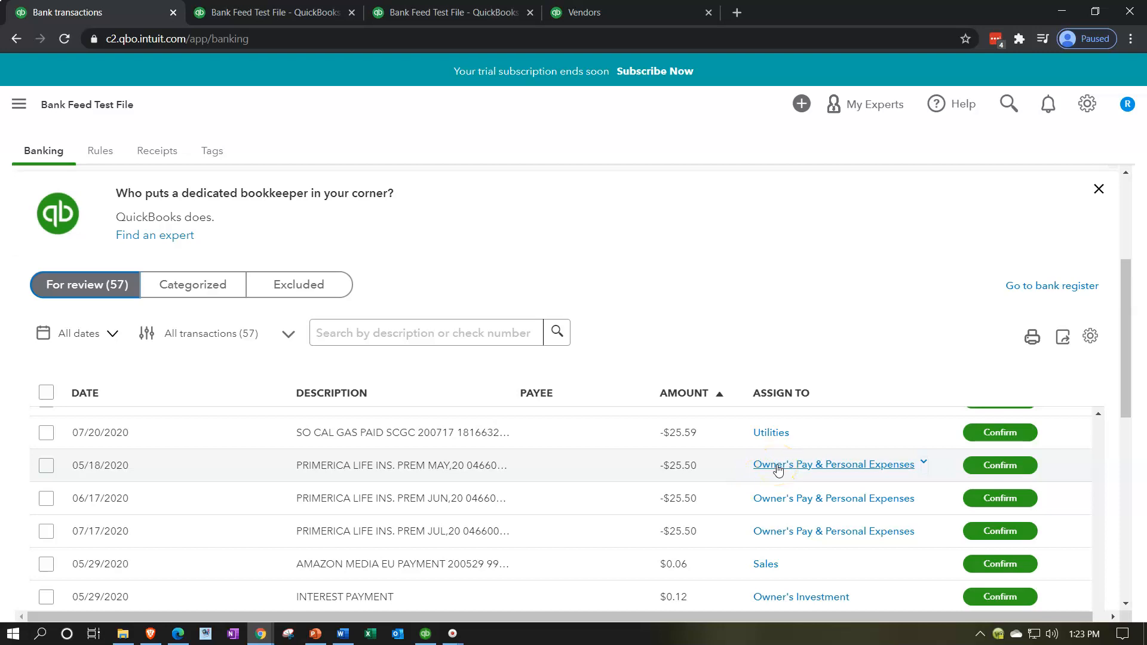
click(546, 472)
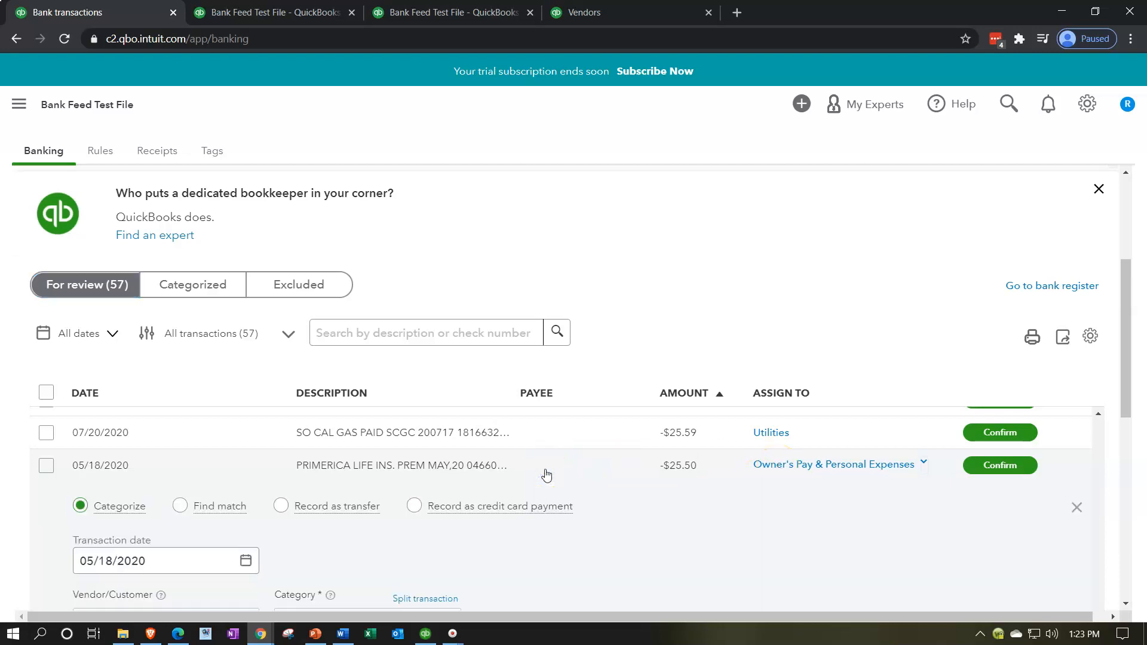
scroll(495, 472, down, 1)
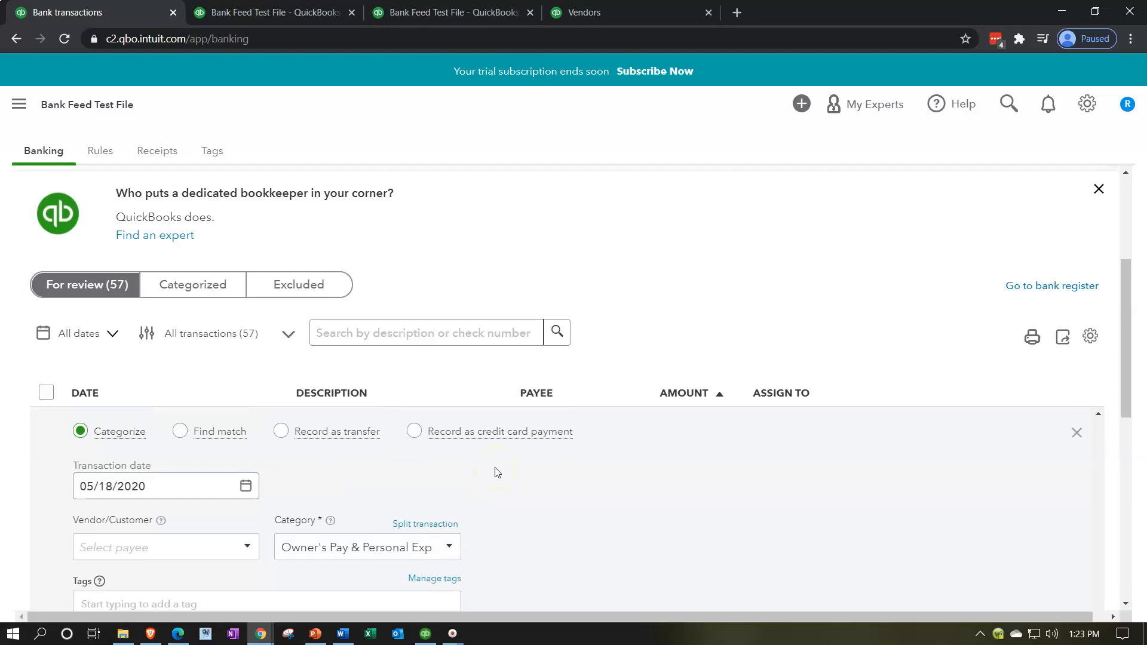
key(ctrl+minus)
scroll(553, 476, down, 1)
scroll(553, 476, up, 1)
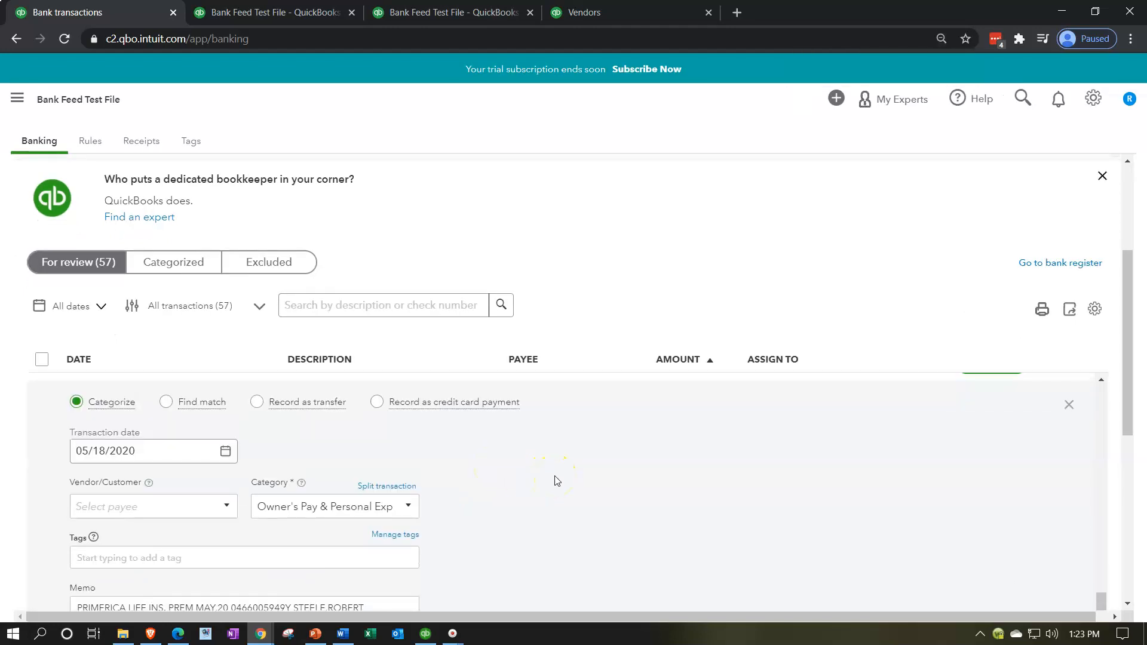
Copy PRIMERICA LIFE INS from the memo into the payee and save it as a new vendor
scroll(555, 481, down, 1)
drag(162, 533, 80, 534)
key(ctrl+c)
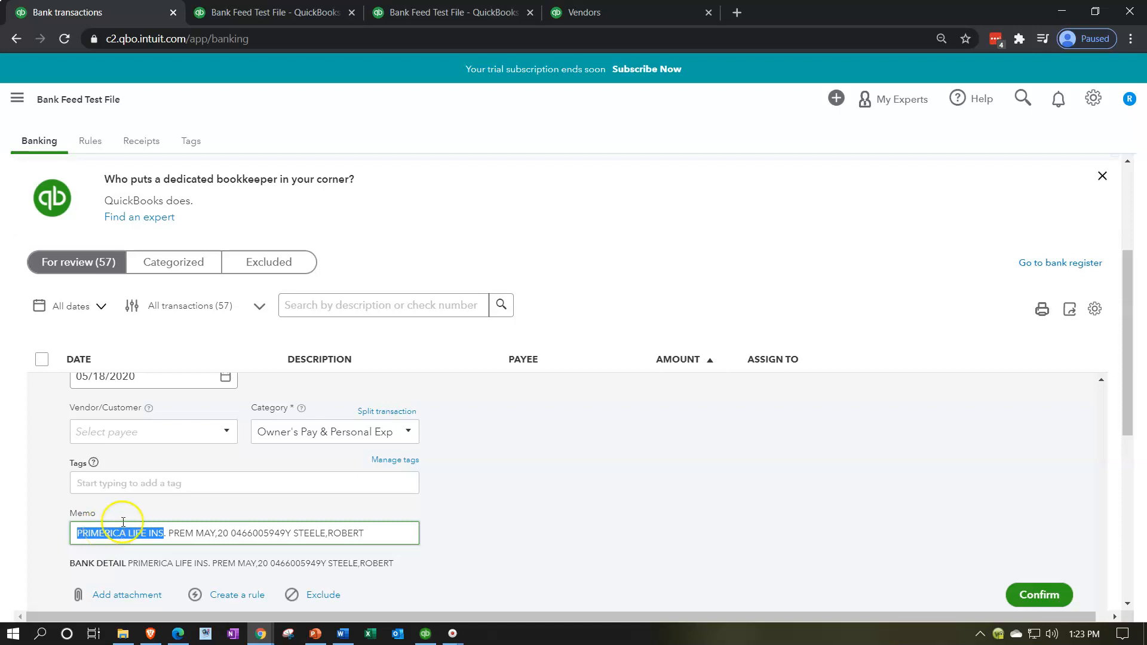
click(106, 436)
key(ctrl+v)
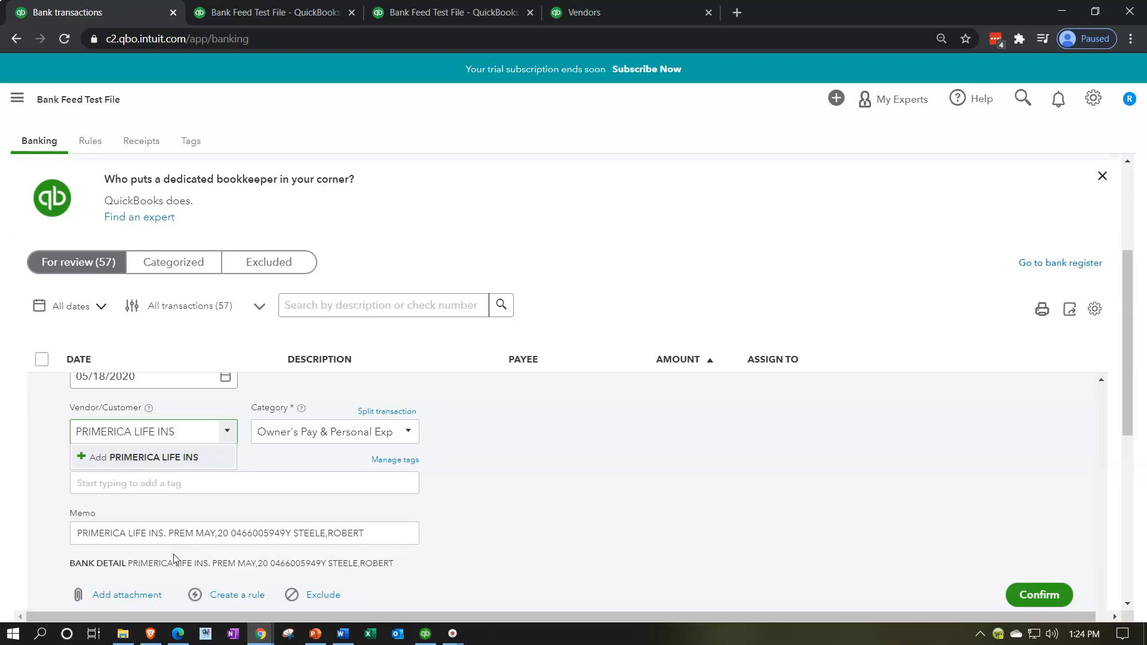
click(195, 557)
key(Return)
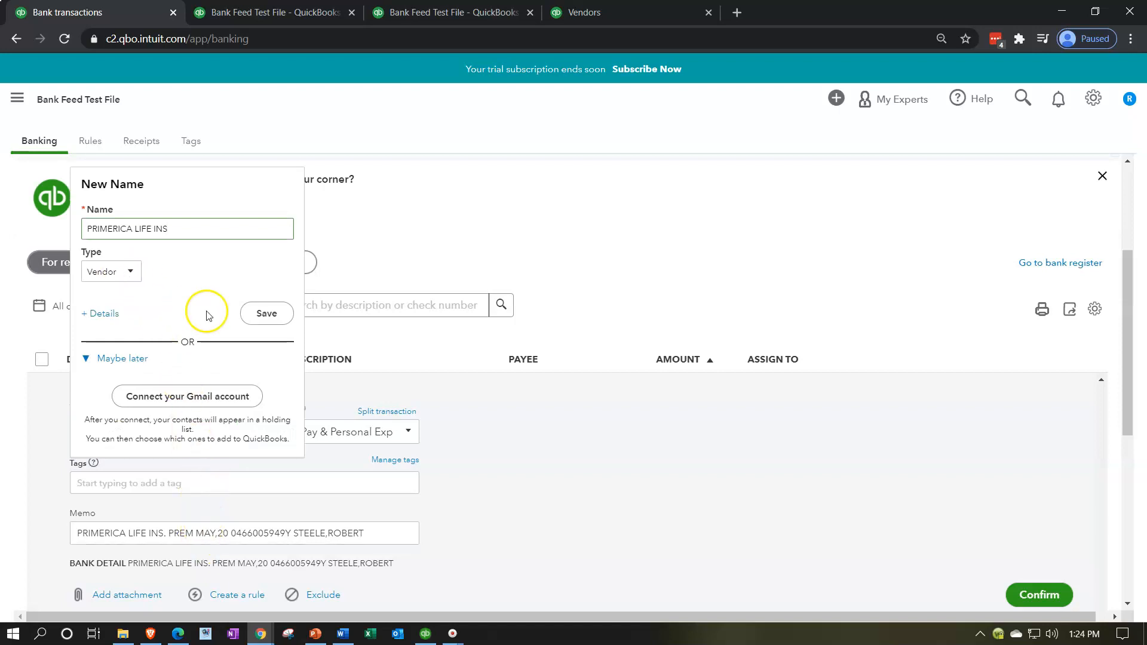
click(260, 313)
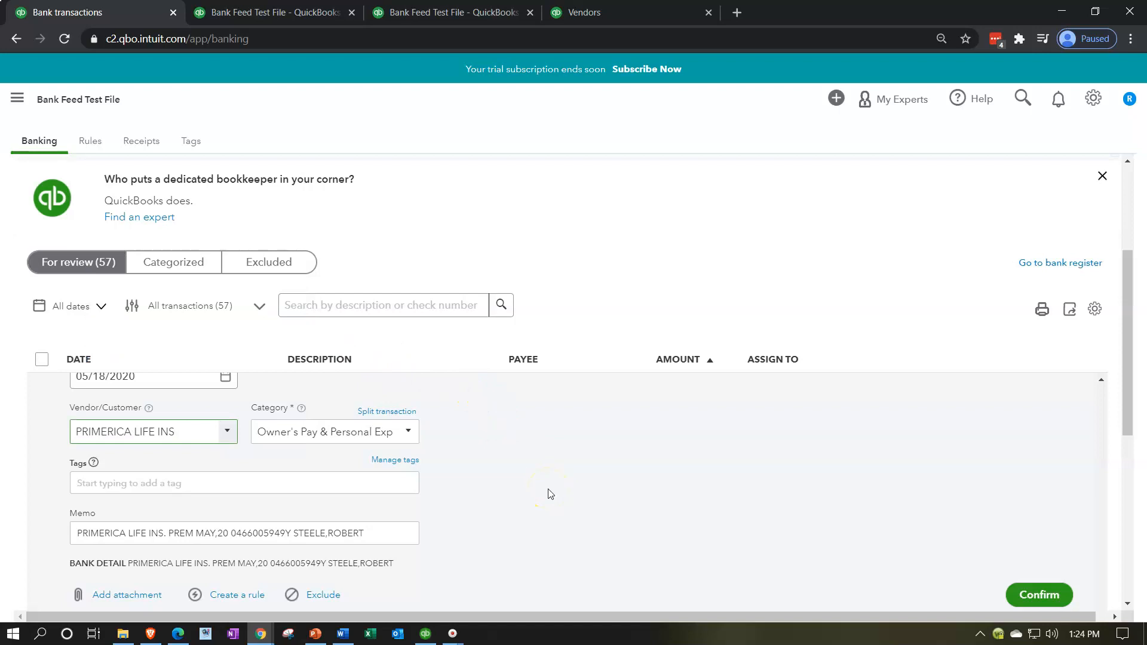
Start a new account for the transaction's category and set its account type to Expenses
click(413, 434)
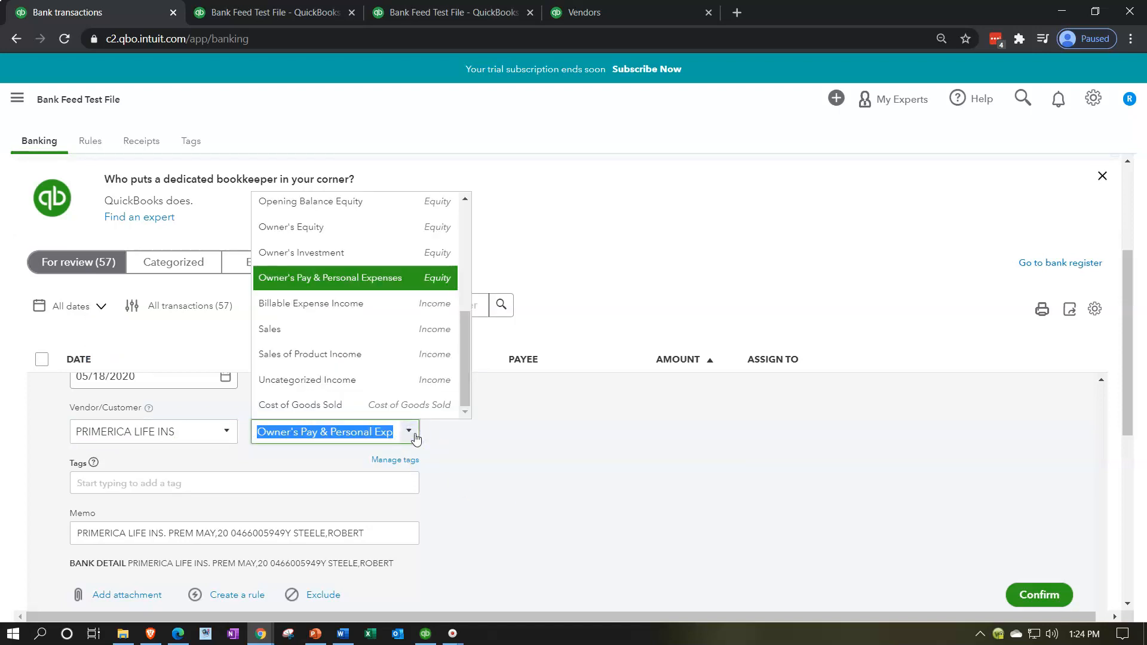
scroll(351, 366, up, 5)
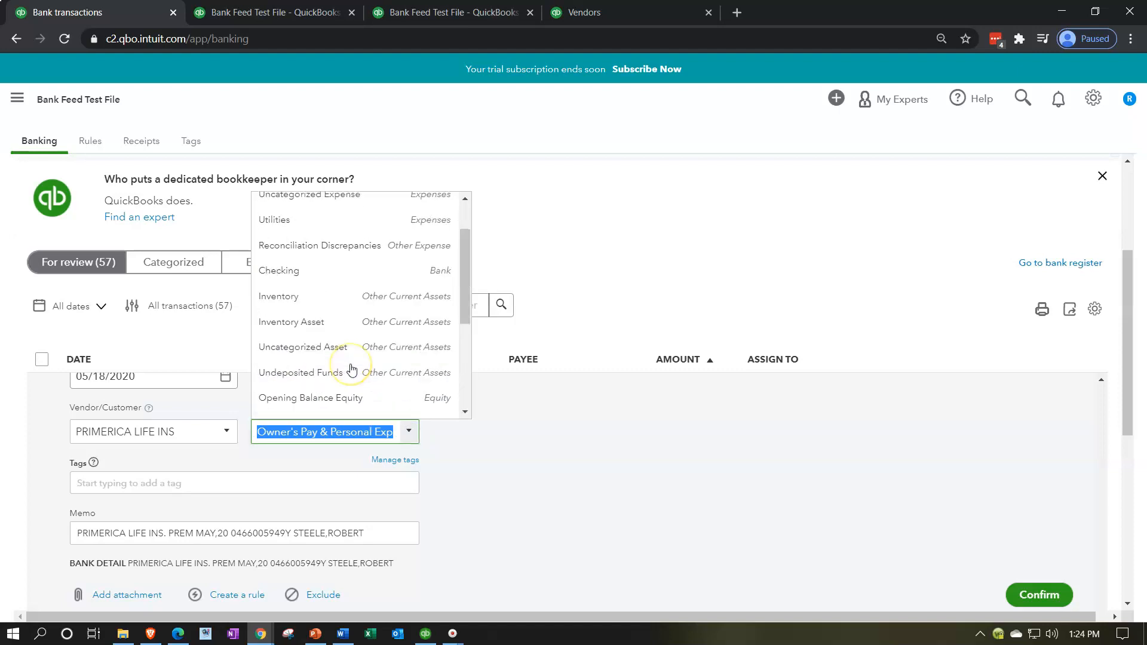
click(287, 226)
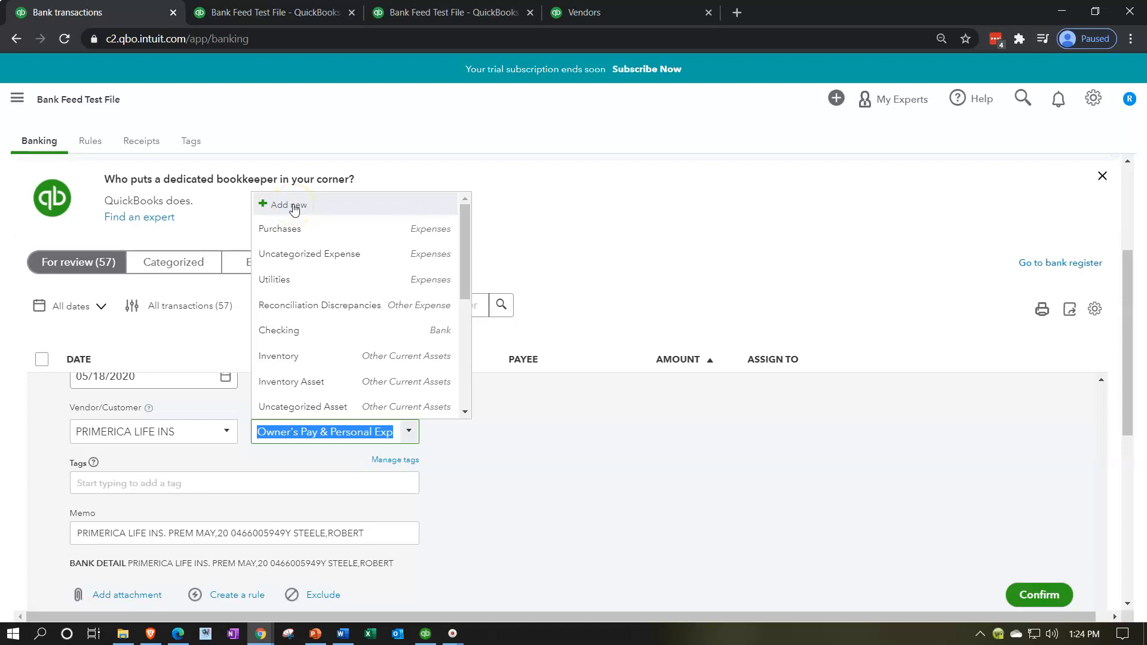
click(294, 206)
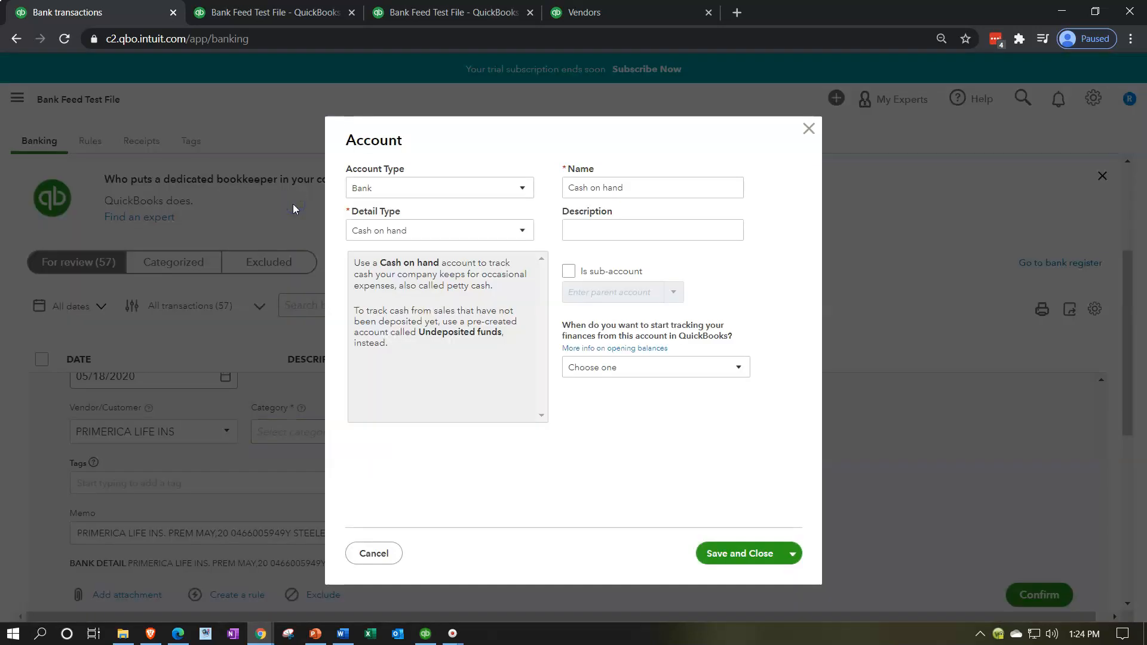
click(463, 188)
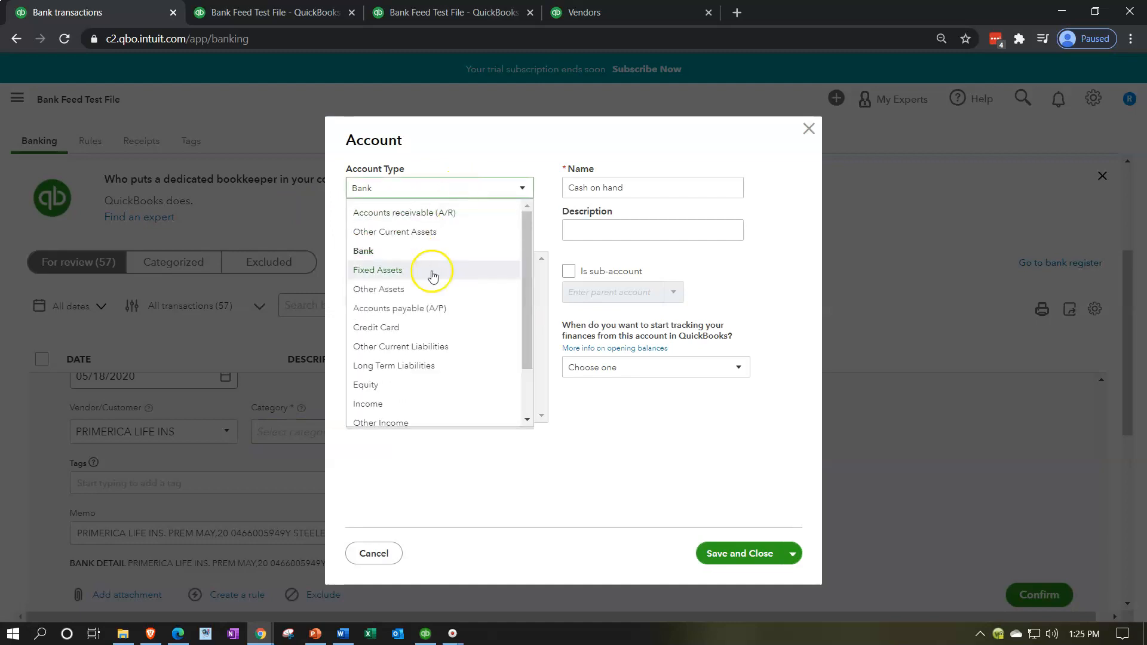
scroll(427, 328, down, 2)
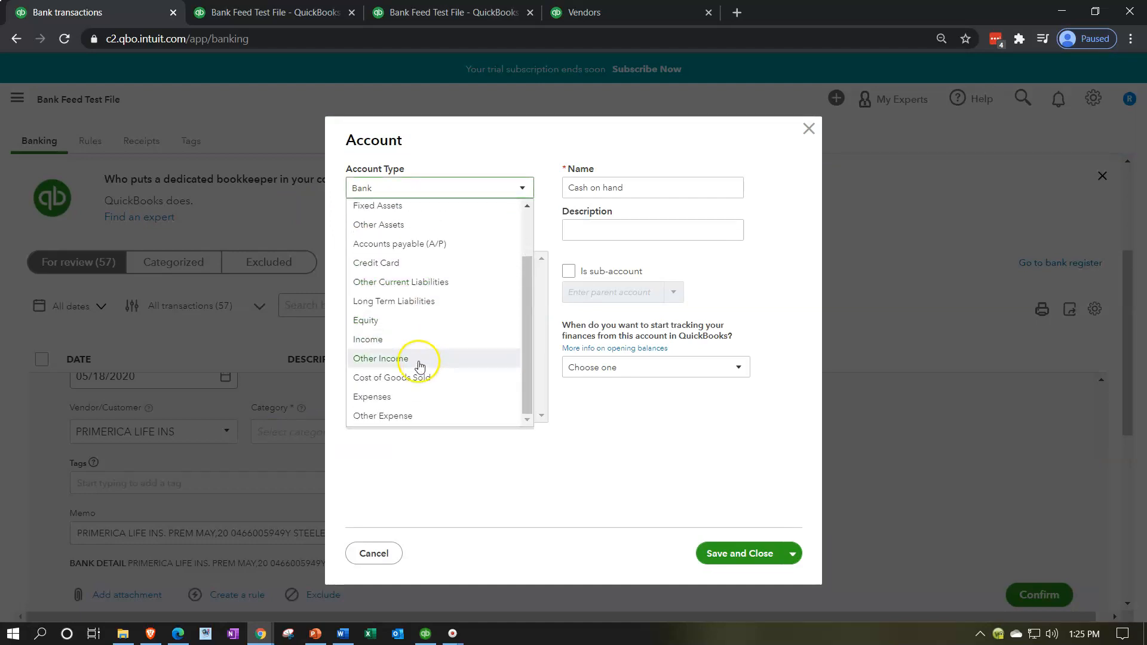
click(405, 392)
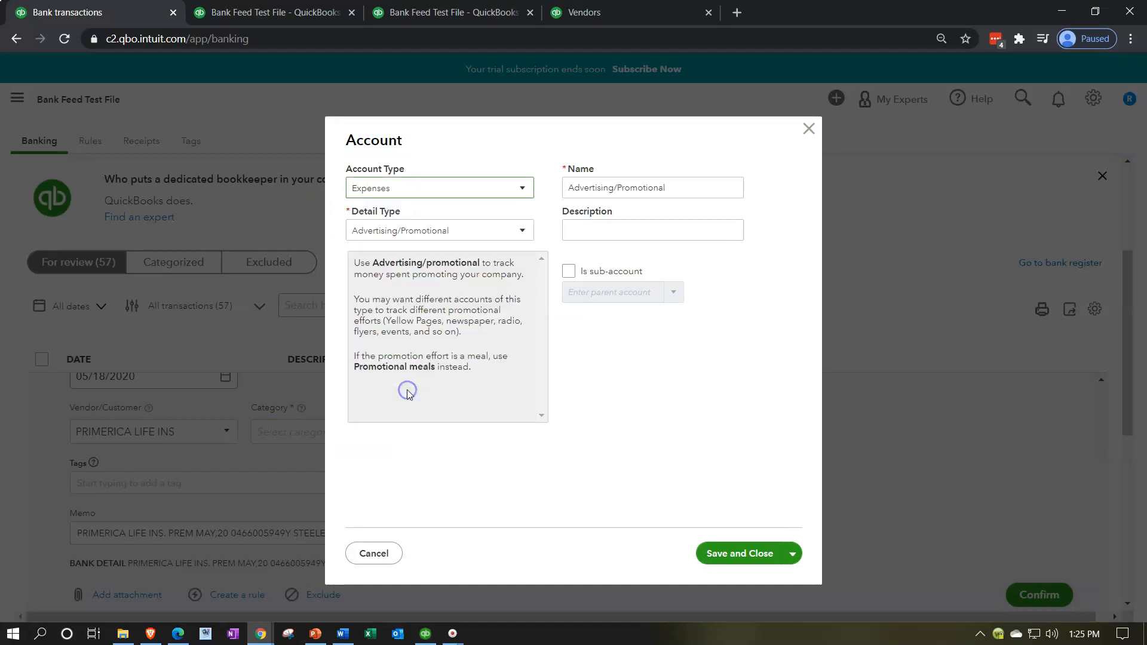
Set the new account's detail type to Insurance and save it as the transaction's category
click(518, 232)
scroll(502, 334, down, 6)
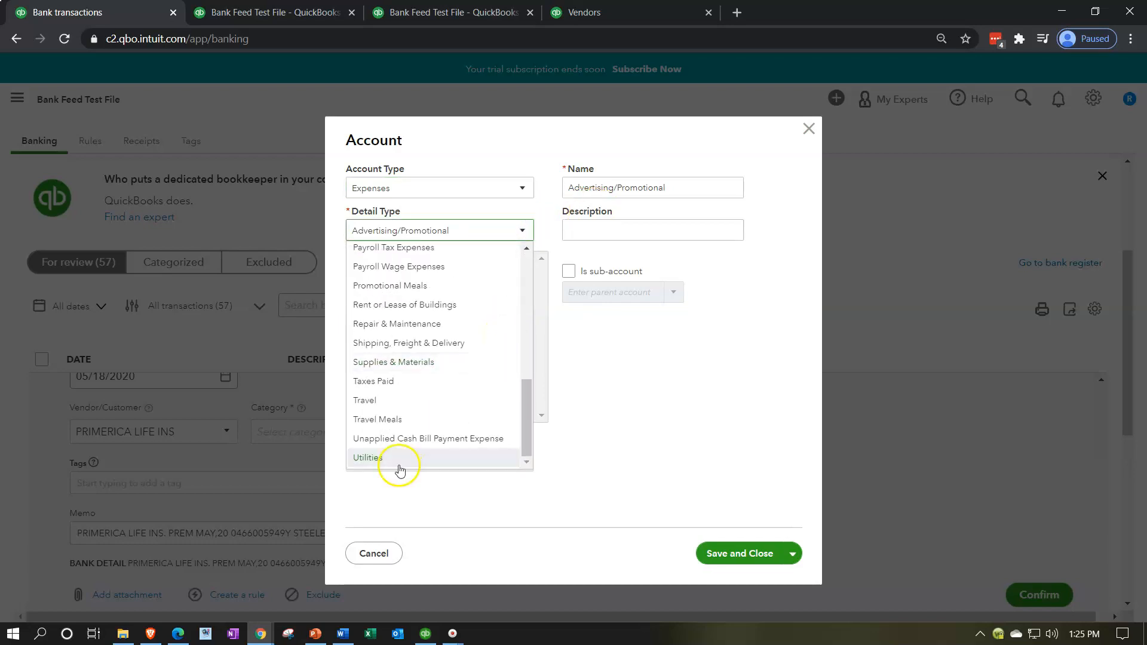
scroll(409, 420, up, 3)
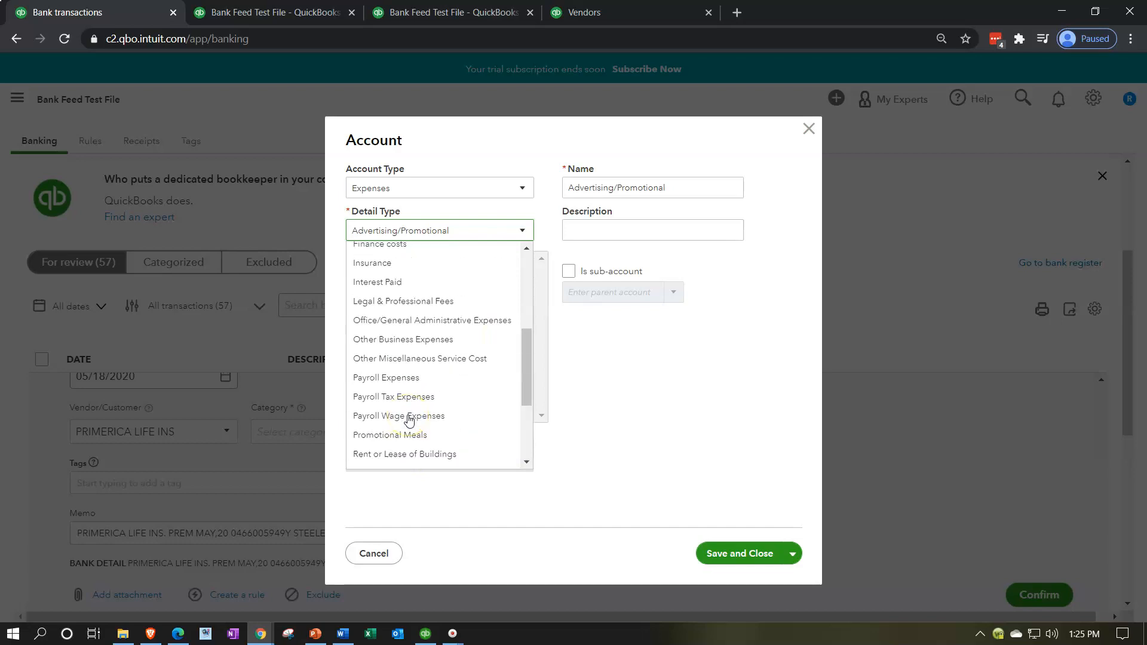
scroll(409, 420, up, 2)
click(393, 337)
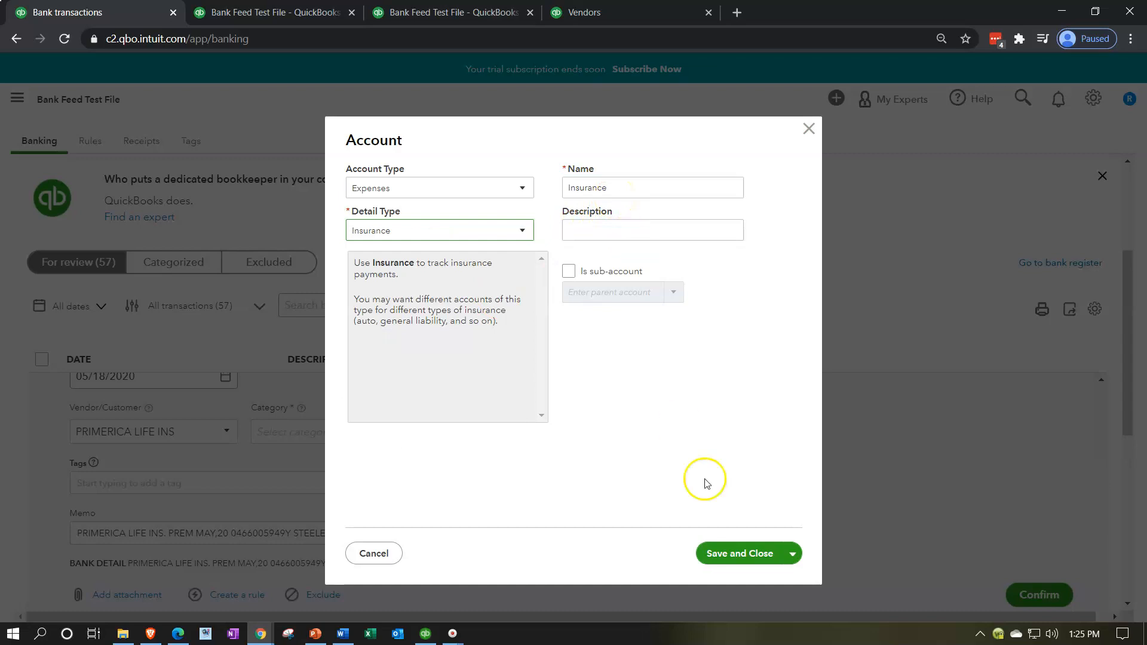
click(732, 556)
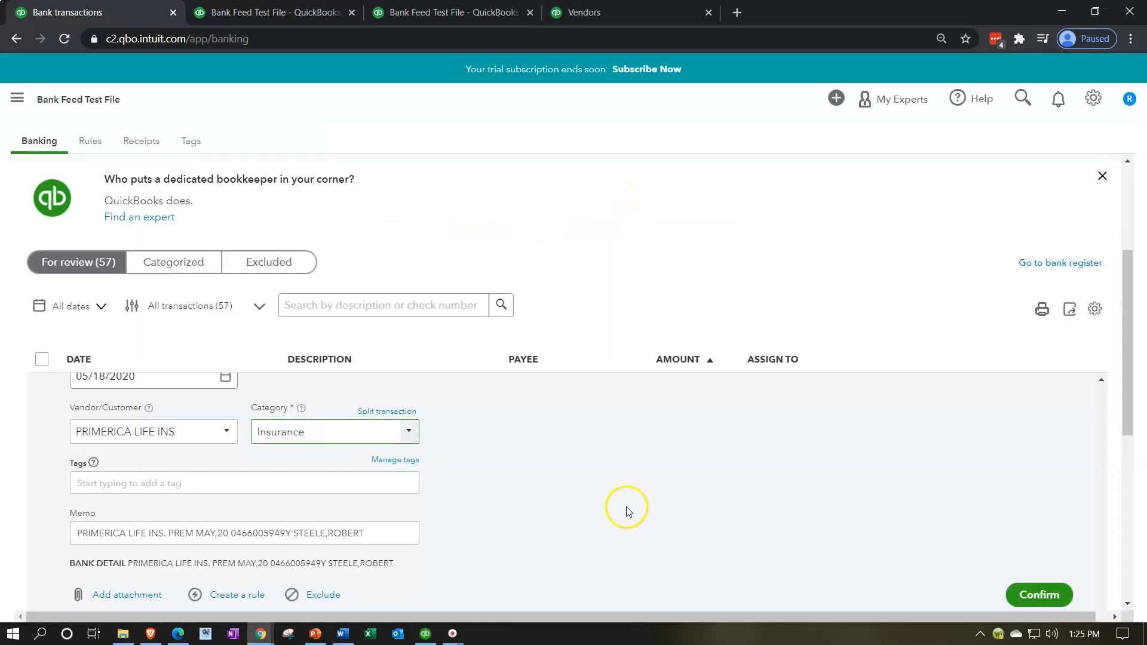
Start a bank rule from the 05/18/2020 Primerica payment and name it PRIMERICA LIFE INS
scroll(627, 511, down, 1)
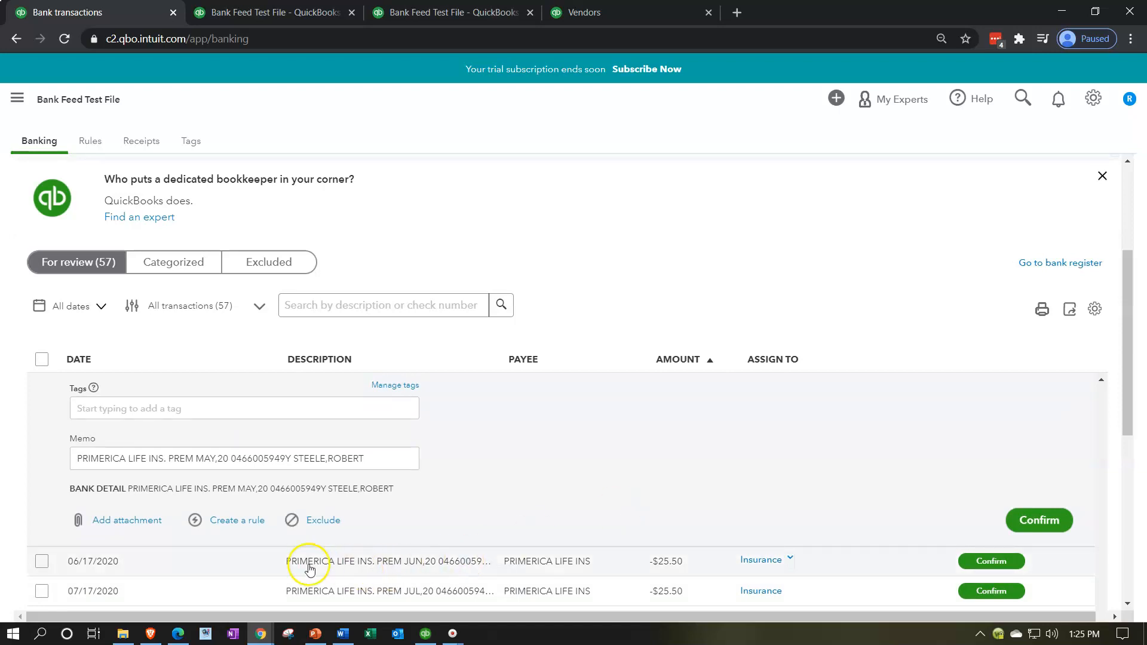
click(239, 524)
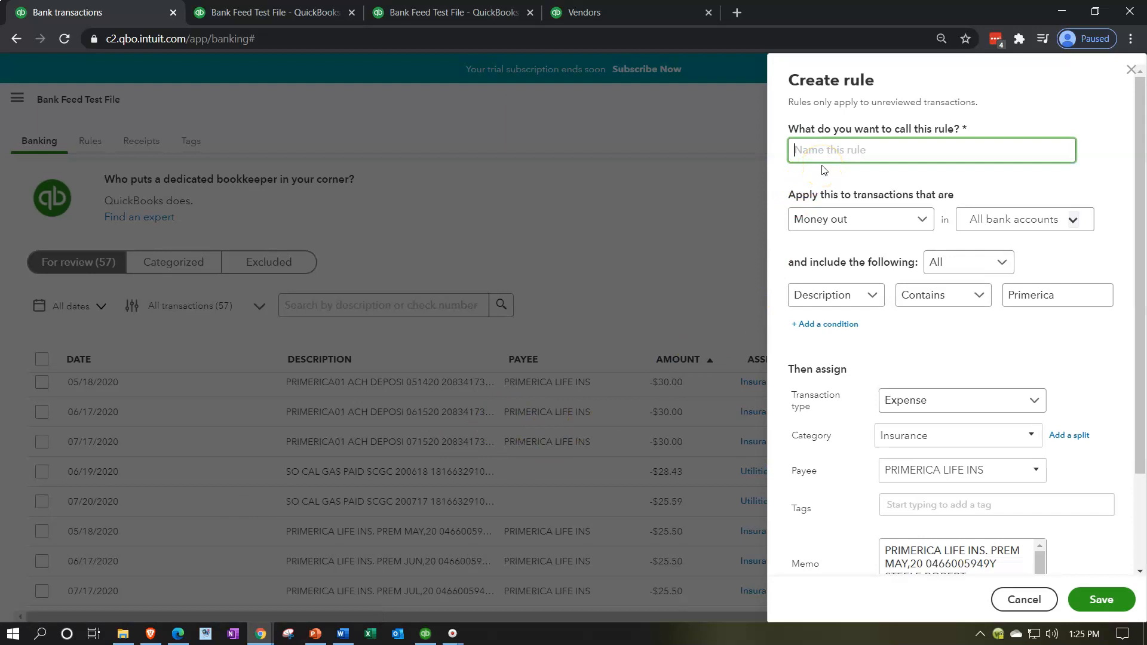
drag(986, 550, 888, 548)
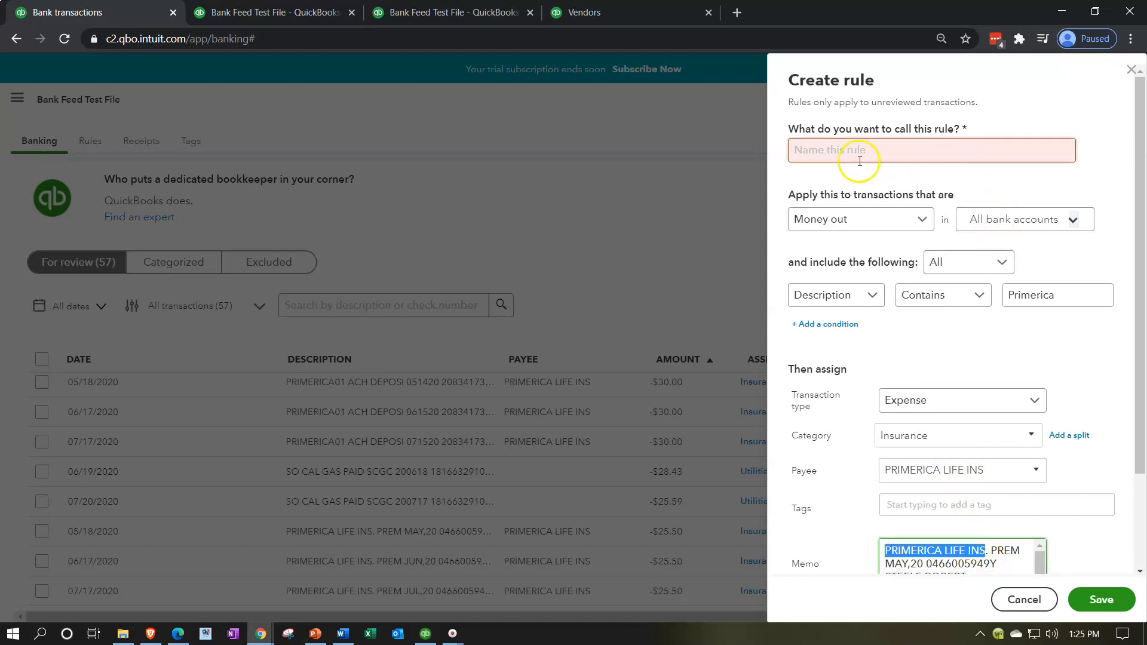
click(835, 158)
key(ctrl+v)
key(Tab)
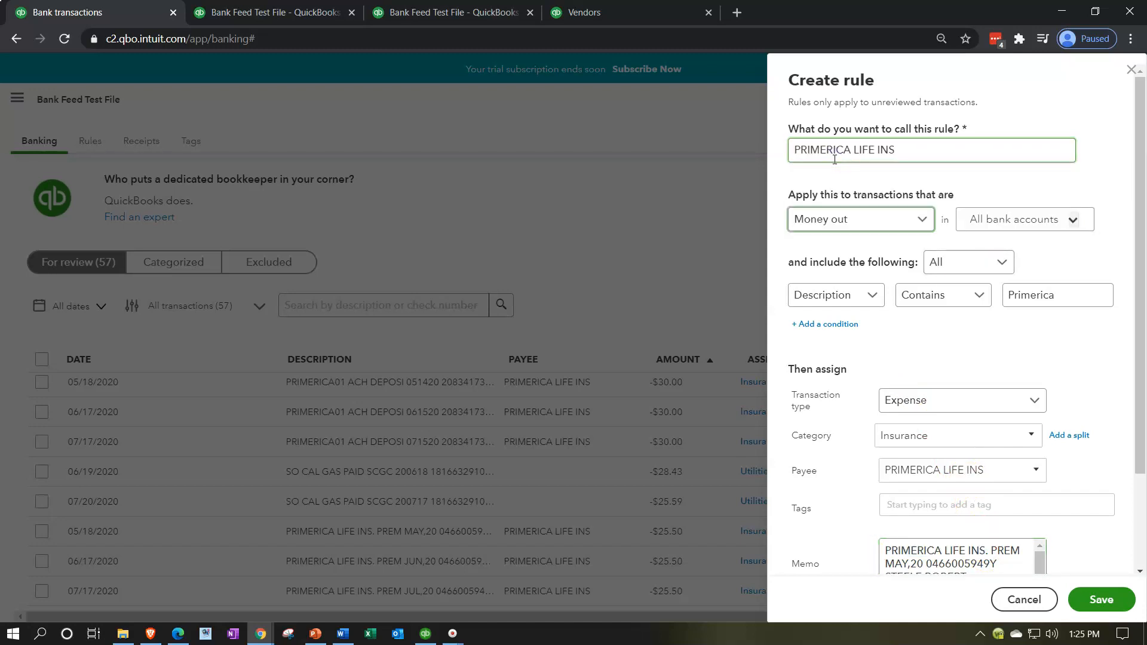
Review the rule's options for transaction direction, bank accounts and matching All or Any conditions
click(923, 220)
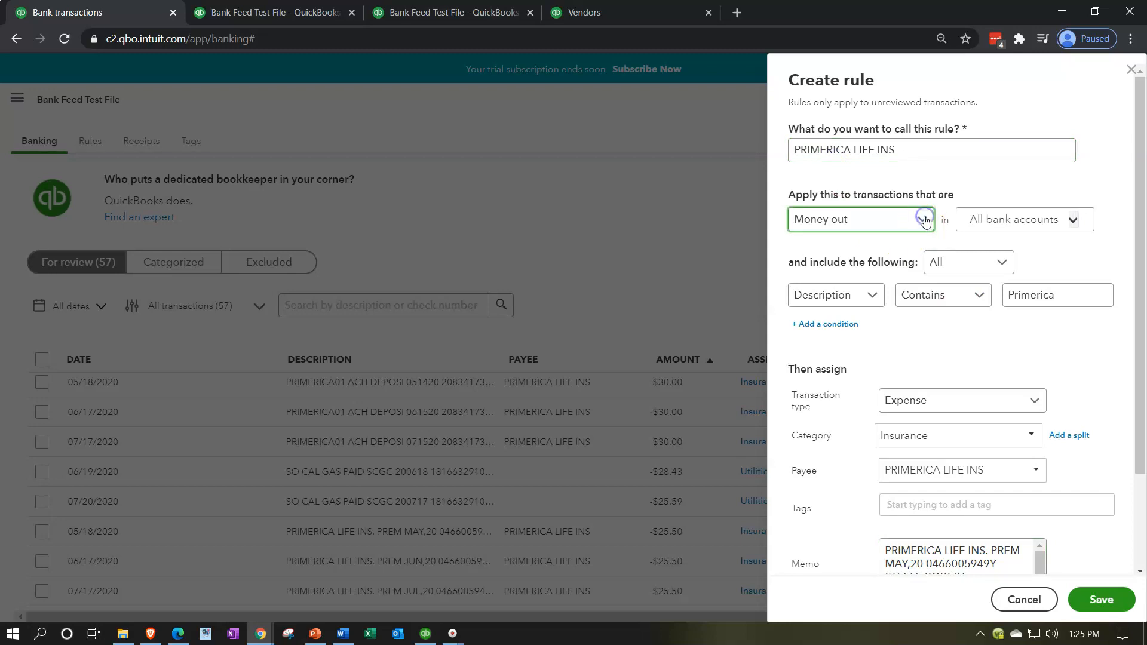
click(924, 219)
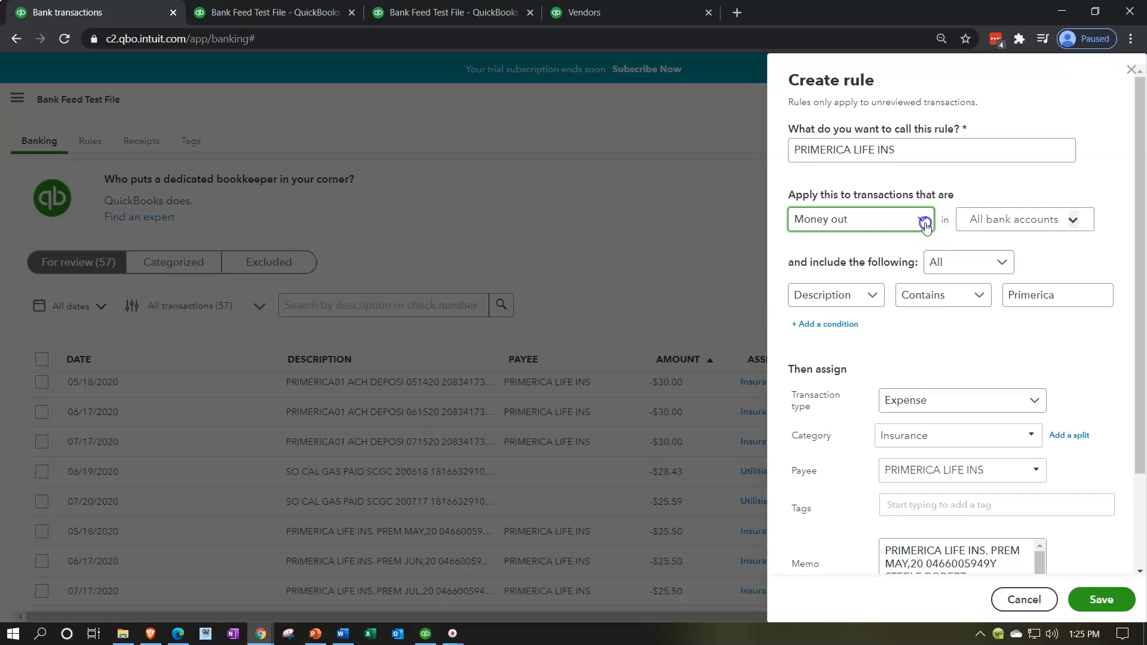
click(1071, 227)
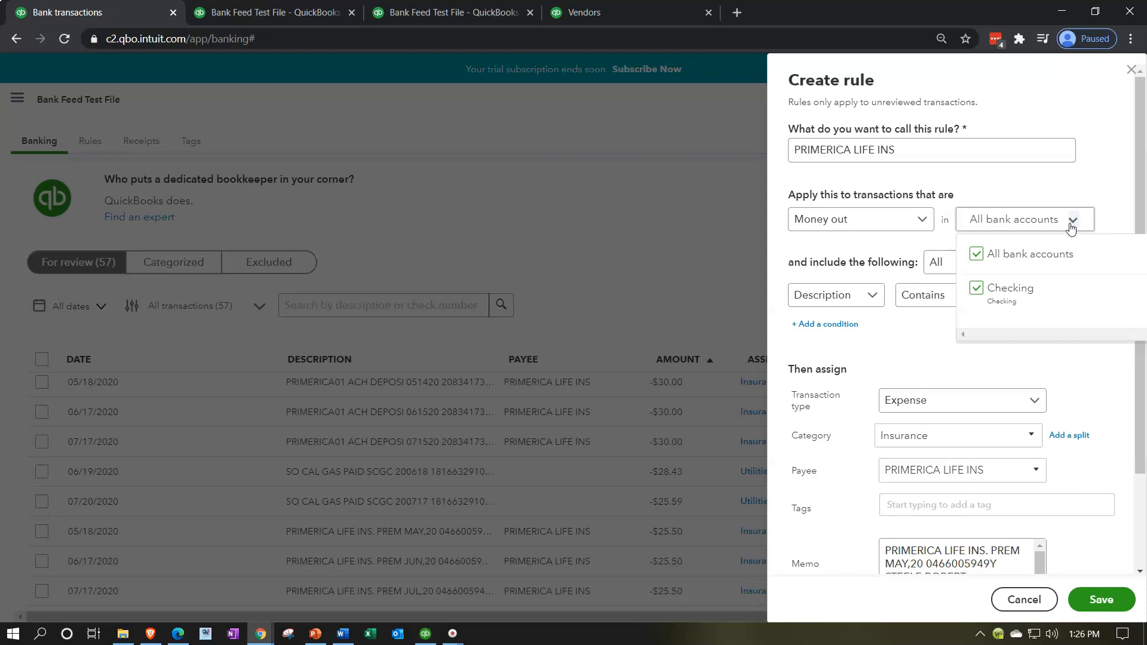
click(1071, 227)
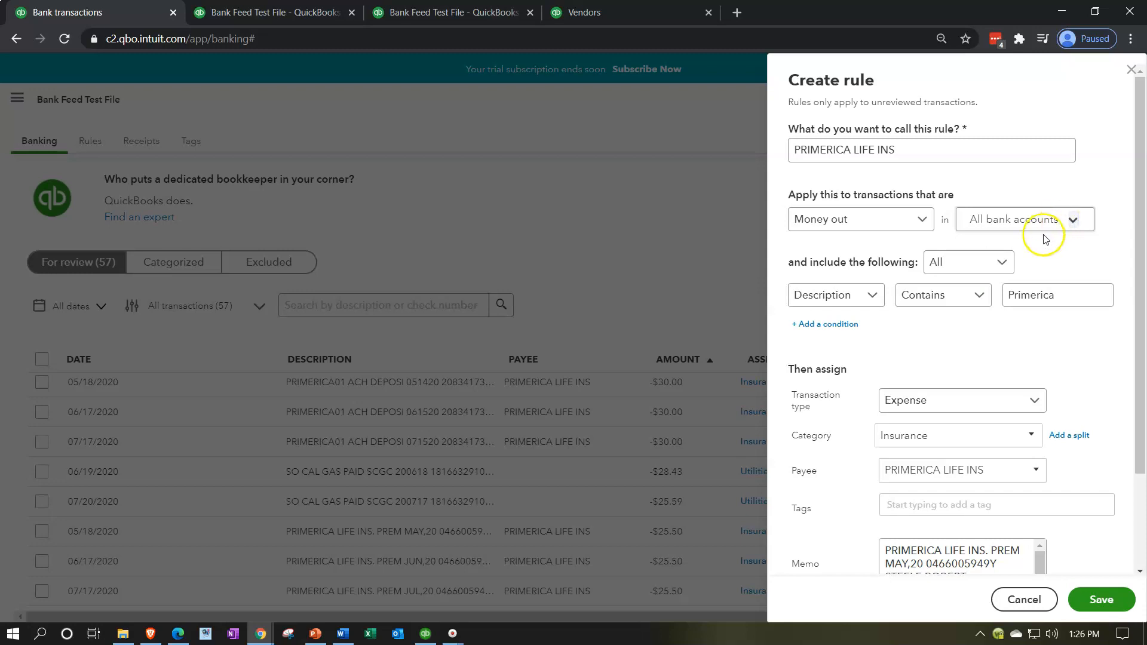
click(1004, 269)
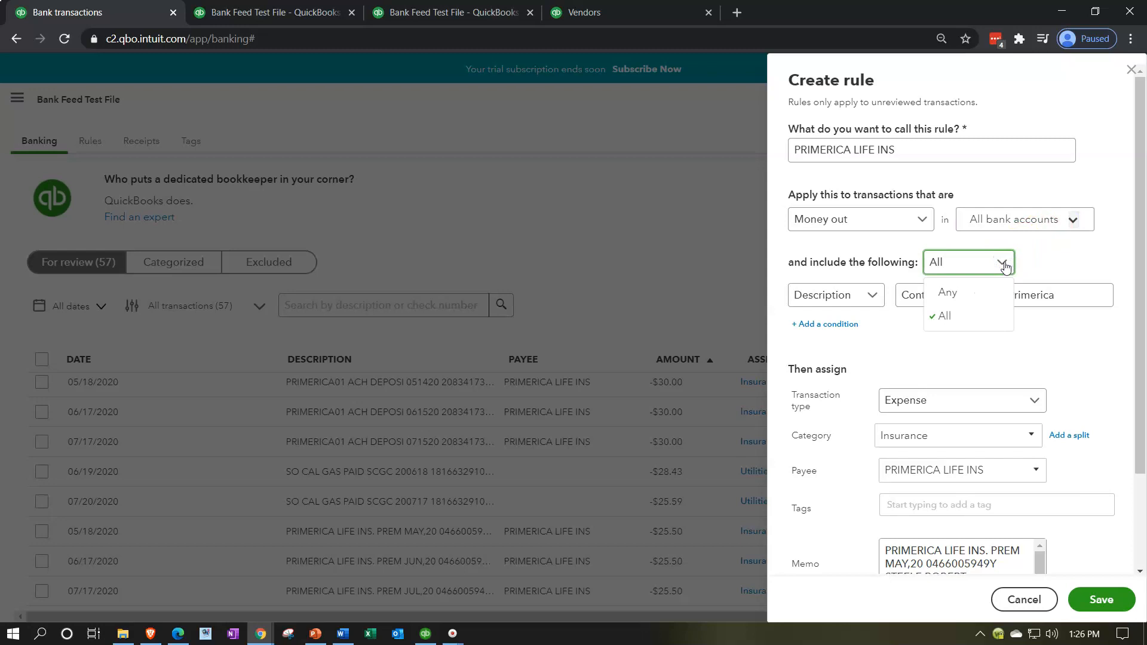
click(1004, 263)
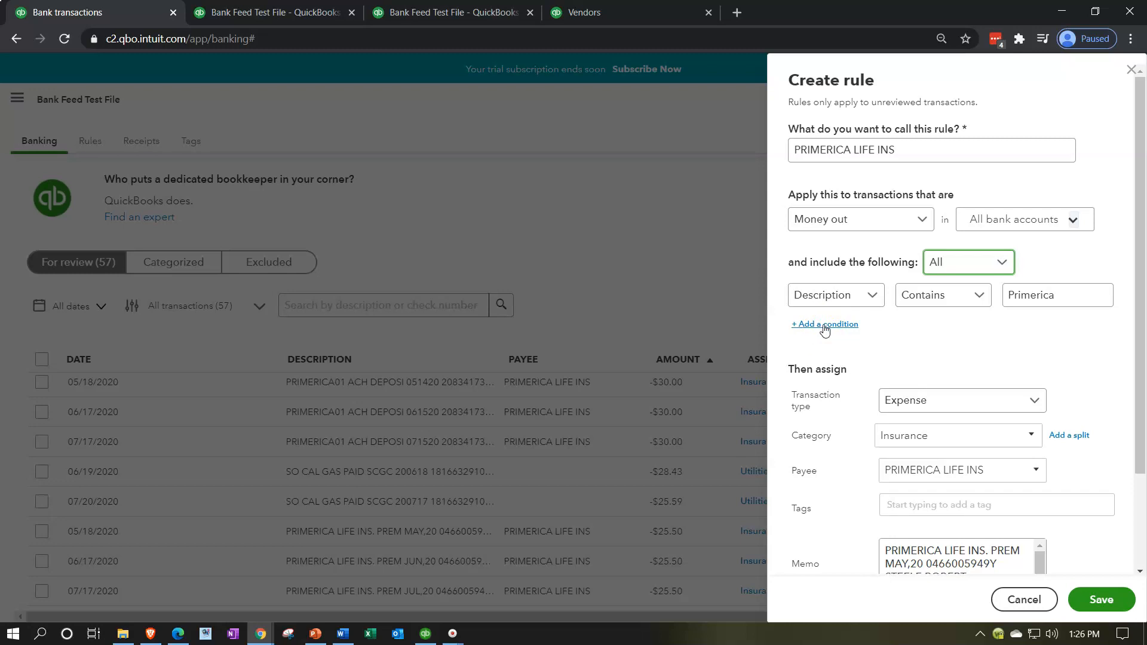
click(1004, 261)
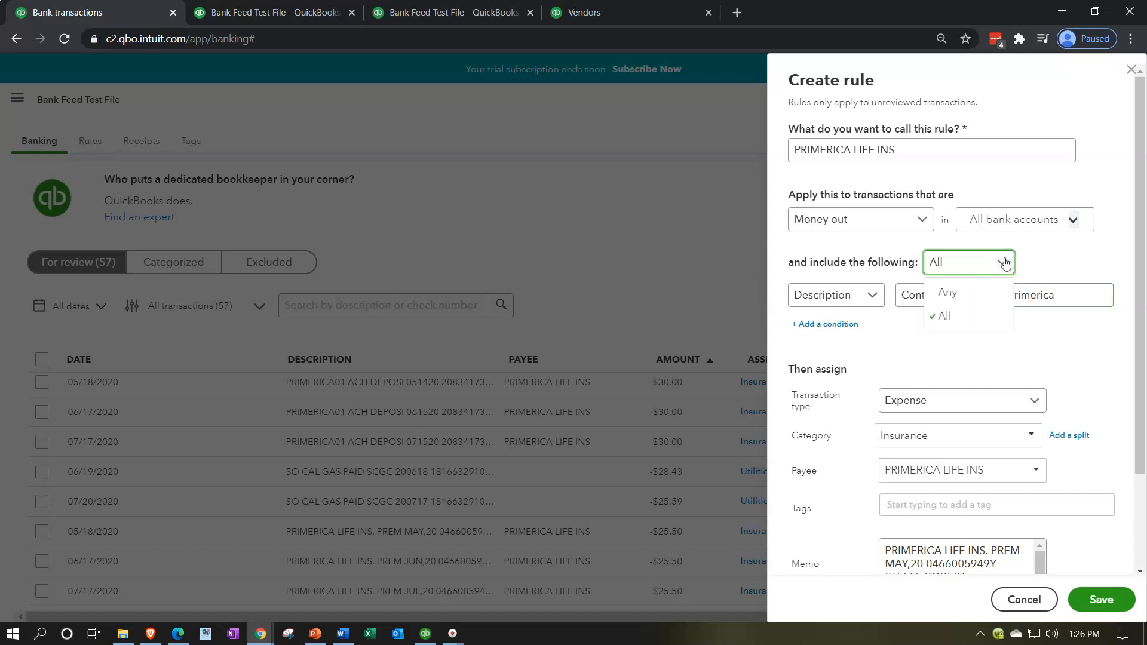
click(972, 317)
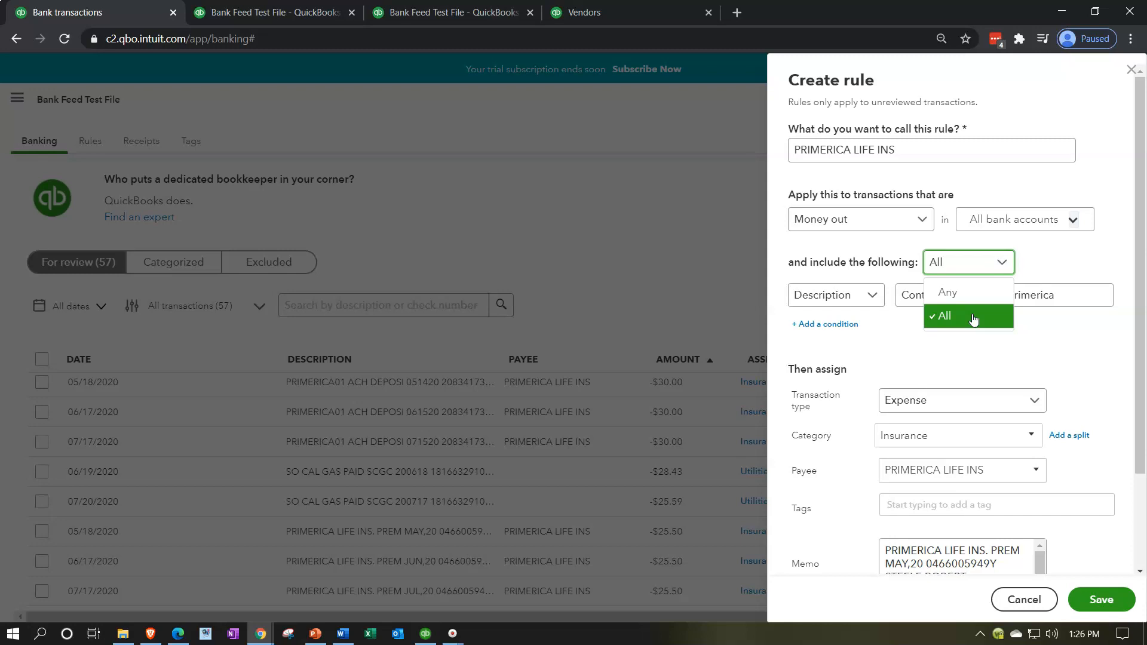
click(973, 320)
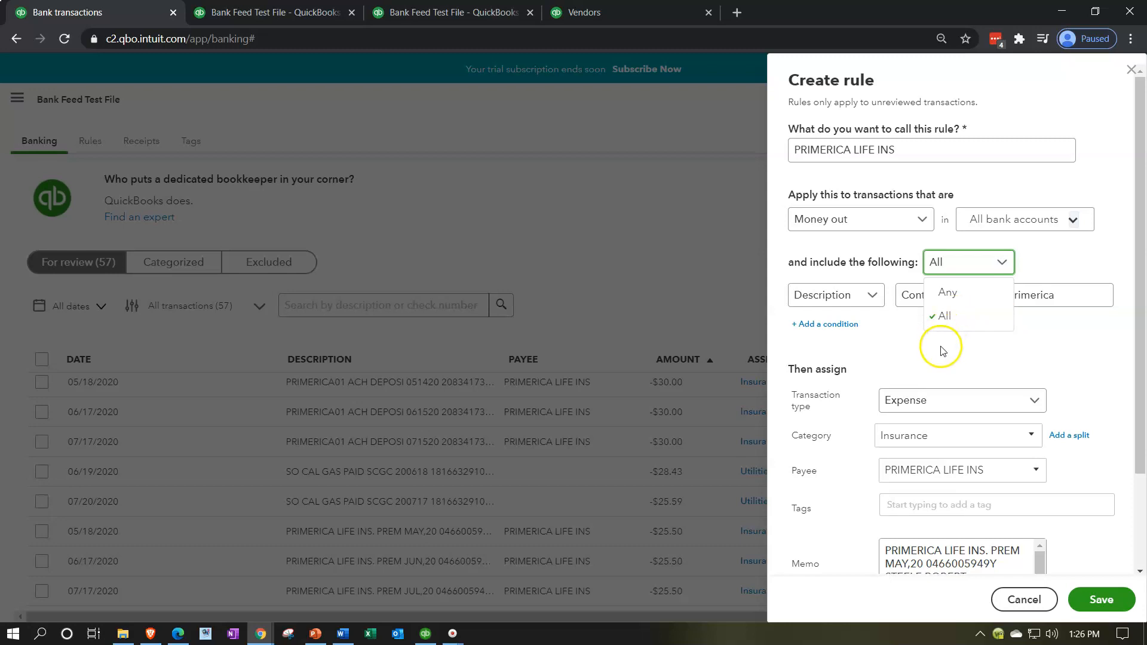
Examine the choices for the rule condition's field and its comparison operator
click(866, 300)
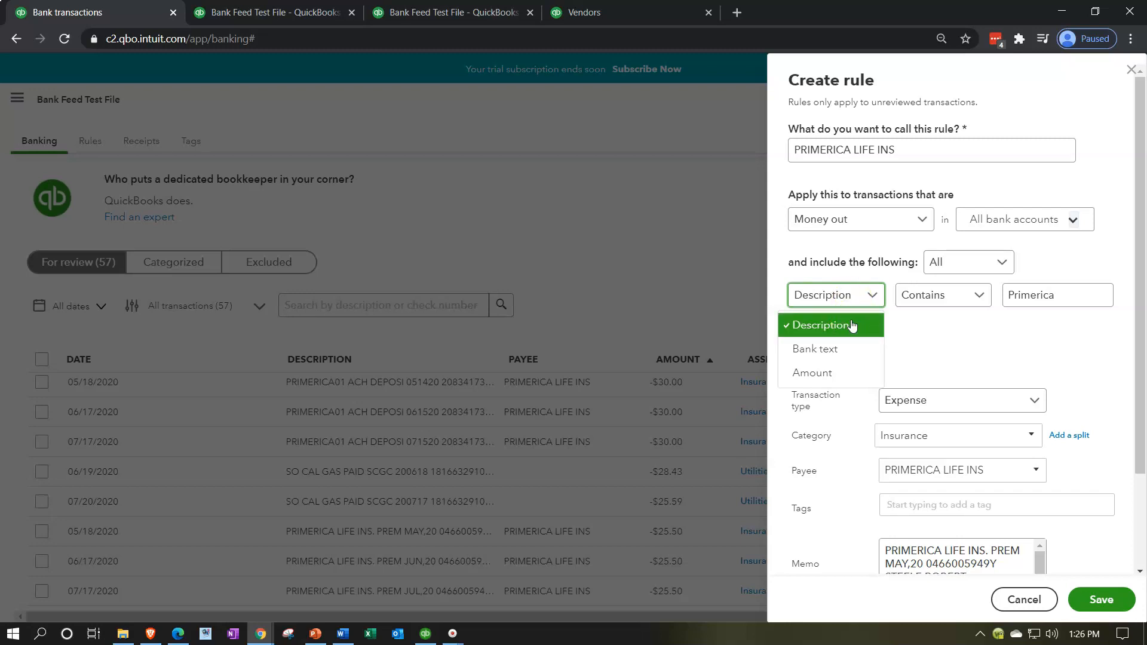
click(860, 295)
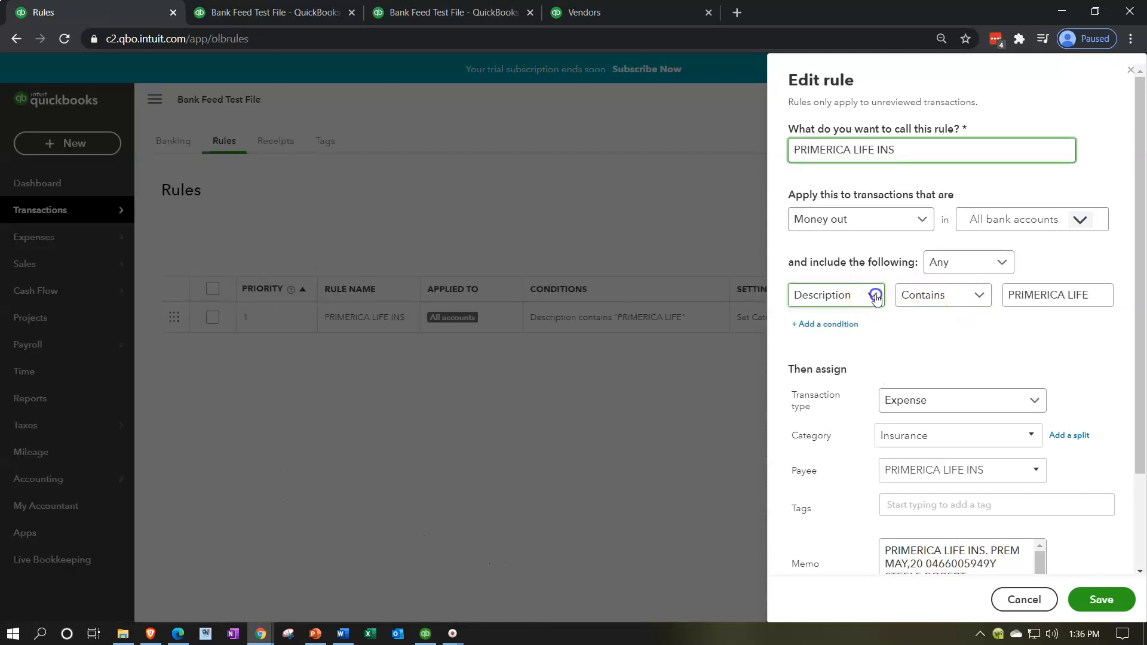
click(876, 297)
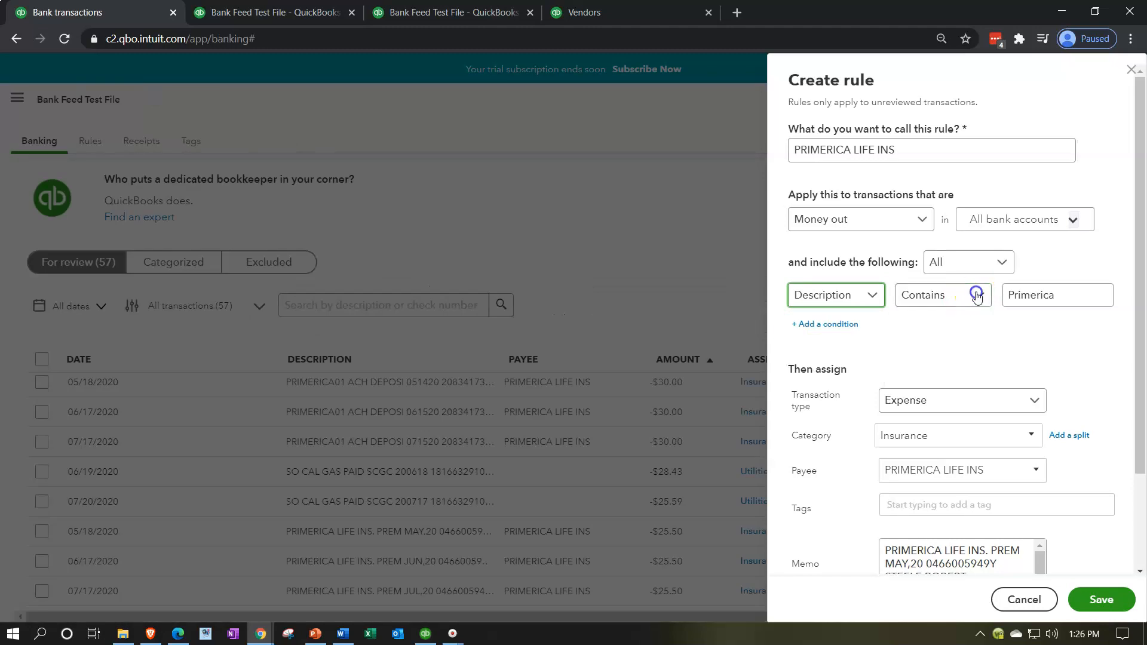
click(977, 297)
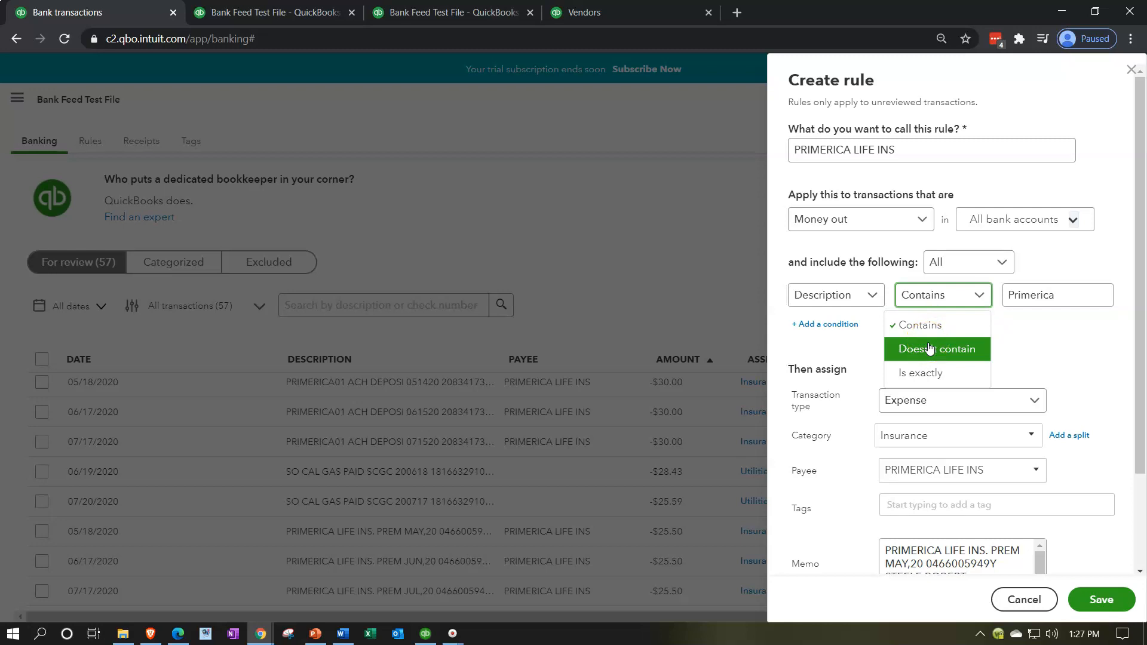
click(944, 377)
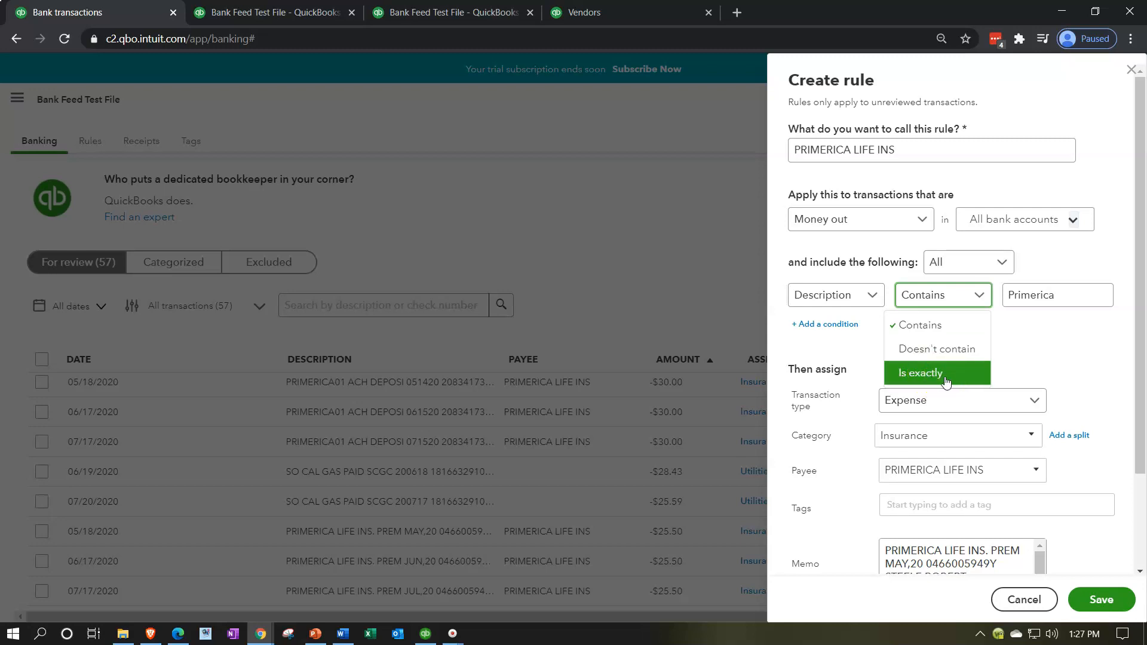
Replace the description condition's text with PRIMERICA LIFE INS, copied from the rule name
click(1074, 297)
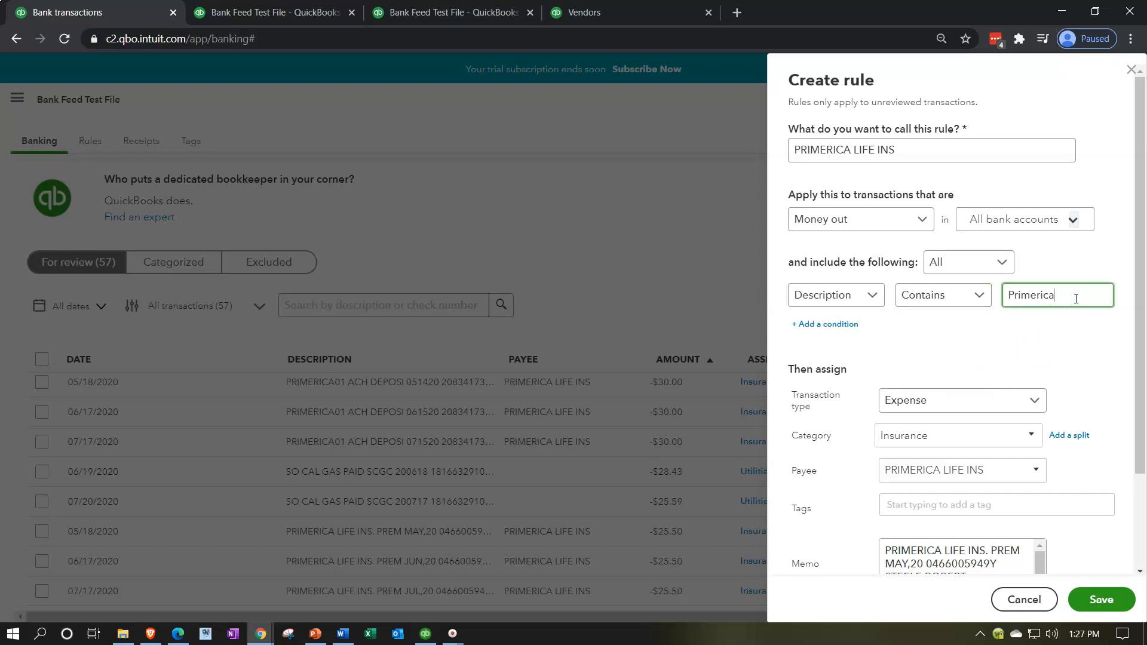
drag(899, 151, 778, 145)
key(ctrl+c)
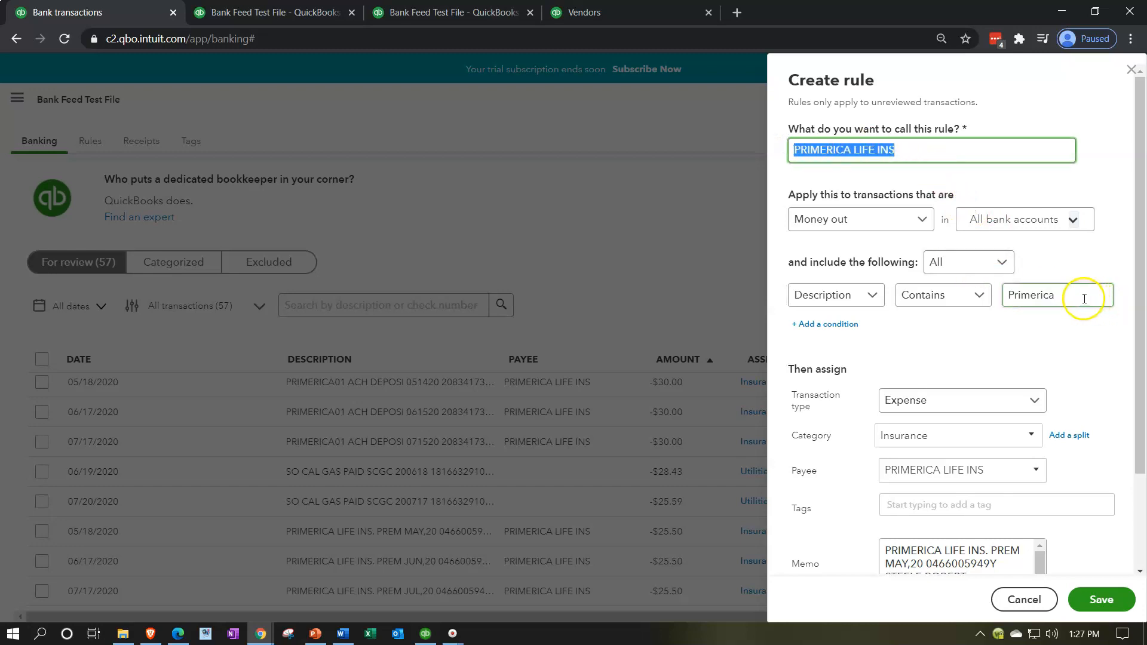
drag(1084, 297, 879, 284)
key(ctrl+v)
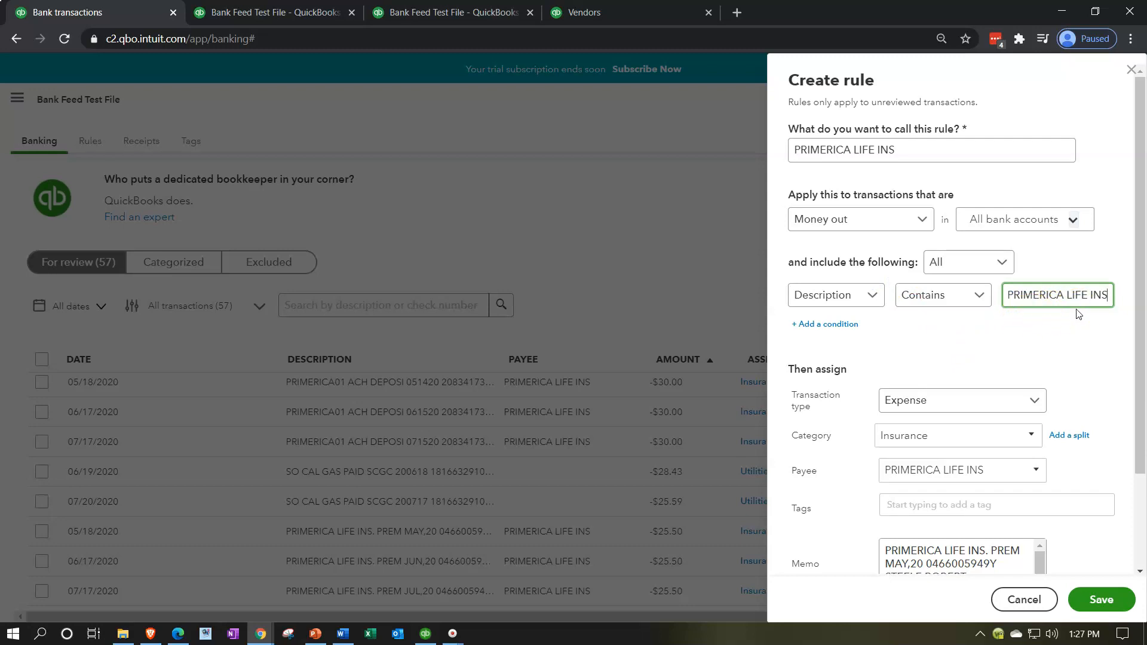
Review the transaction type, category and payee choices that the rule assigns
scroll(868, 413, down, 1)
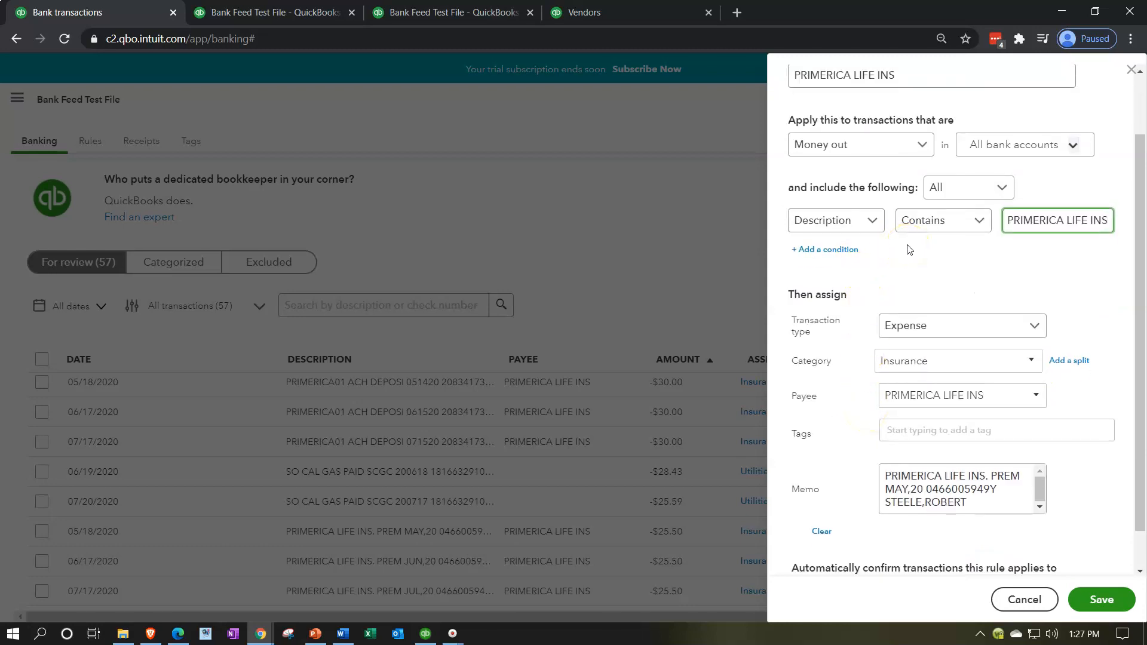
scroll(838, 374, down, 1)
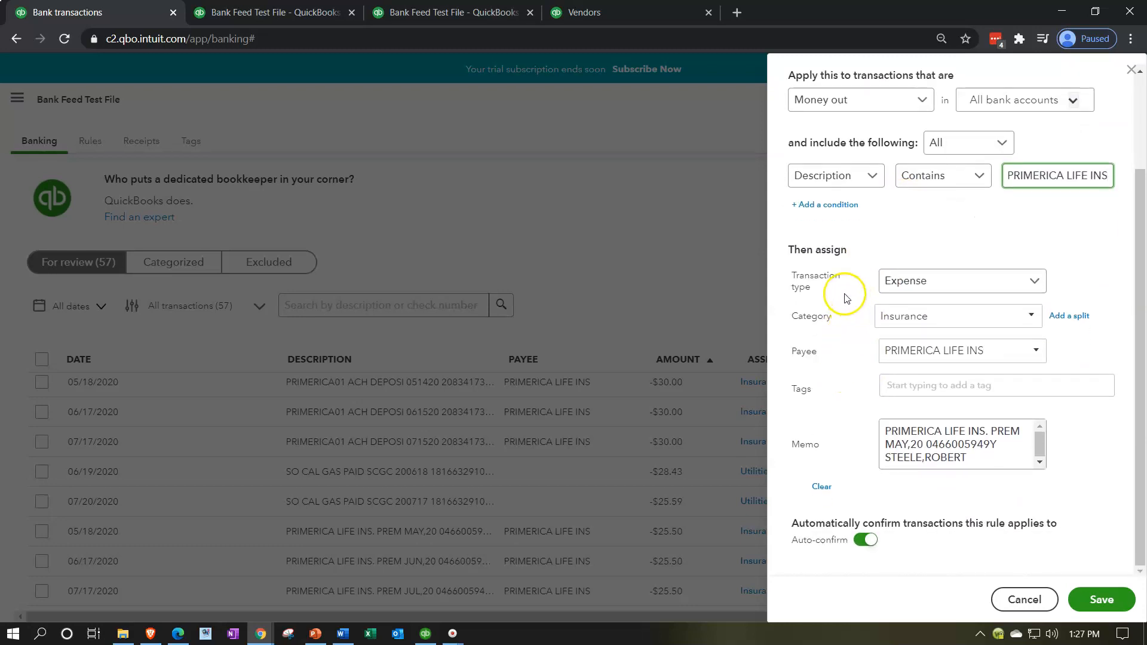
click(1035, 281)
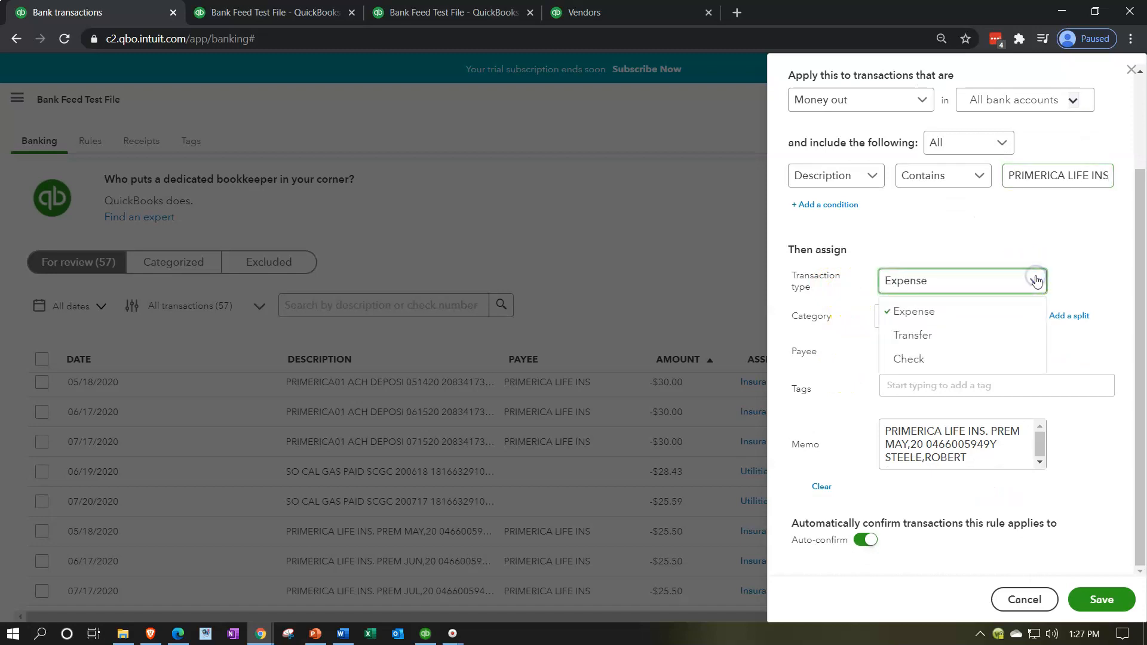
click(1035, 281)
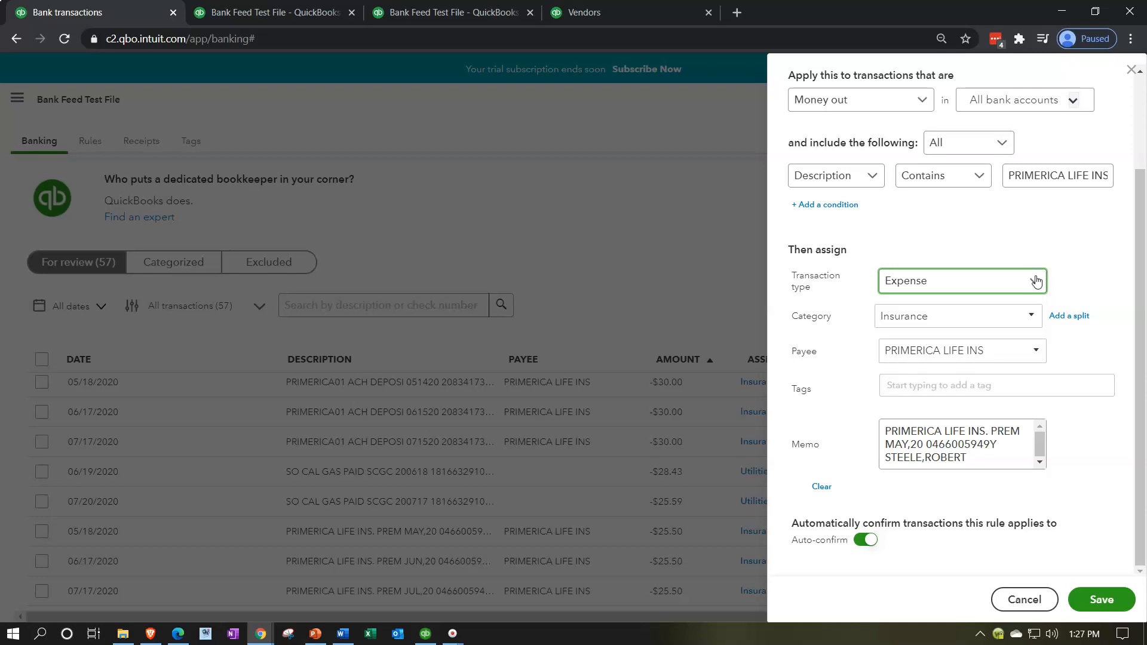
click(1032, 316)
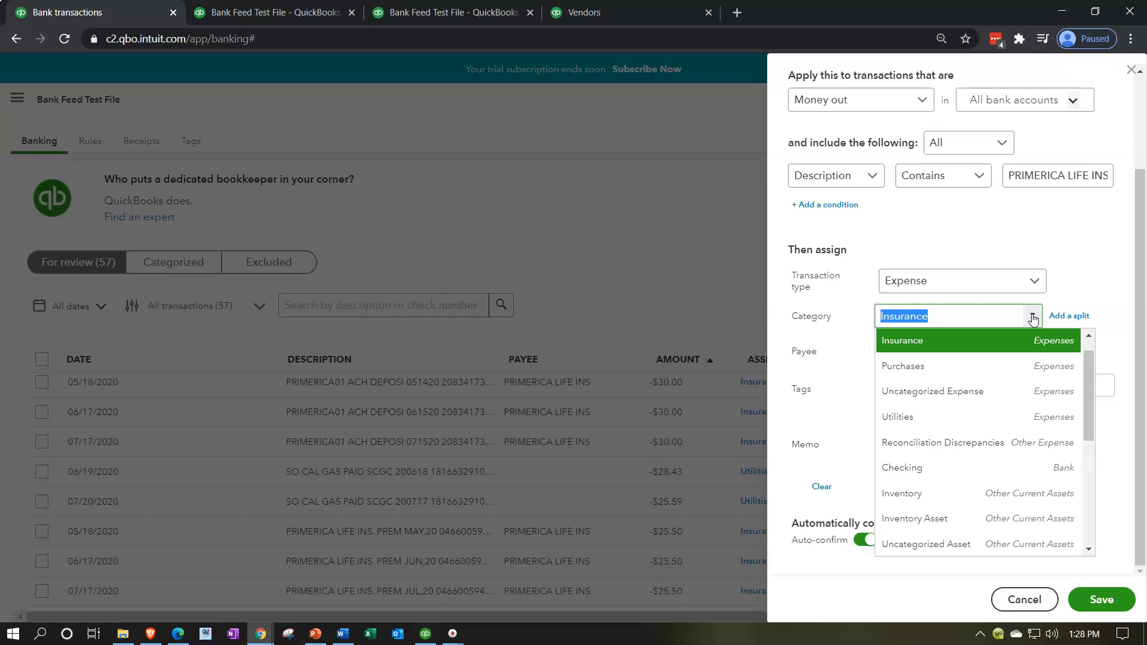
click(1032, 316)
click(1031, 316)
click(1031, 316)
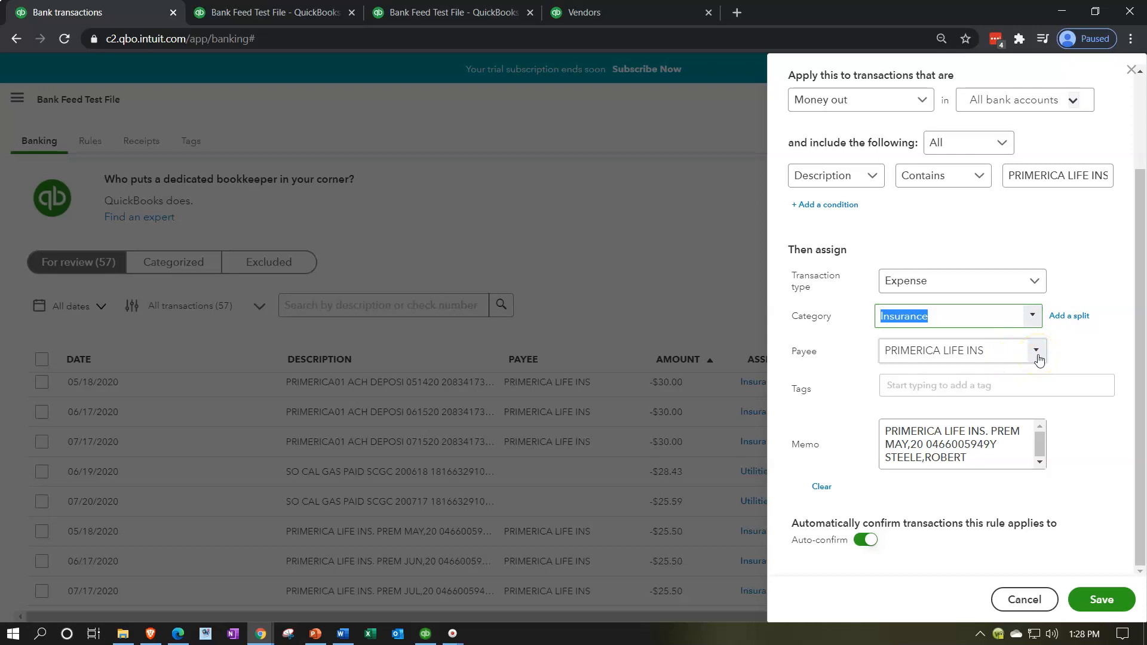
click(1038, 356)
click(1038, 356)
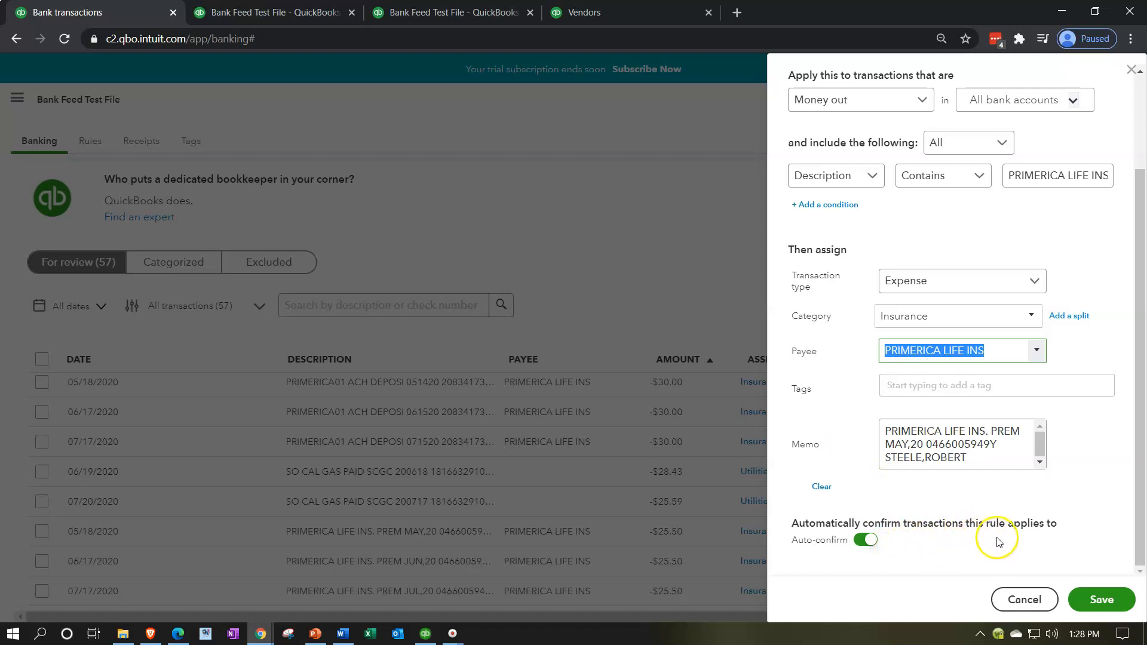
Turn off auto-confirm for the PRIMERICA LIFE INS rule and save the rule
click(864, 547)
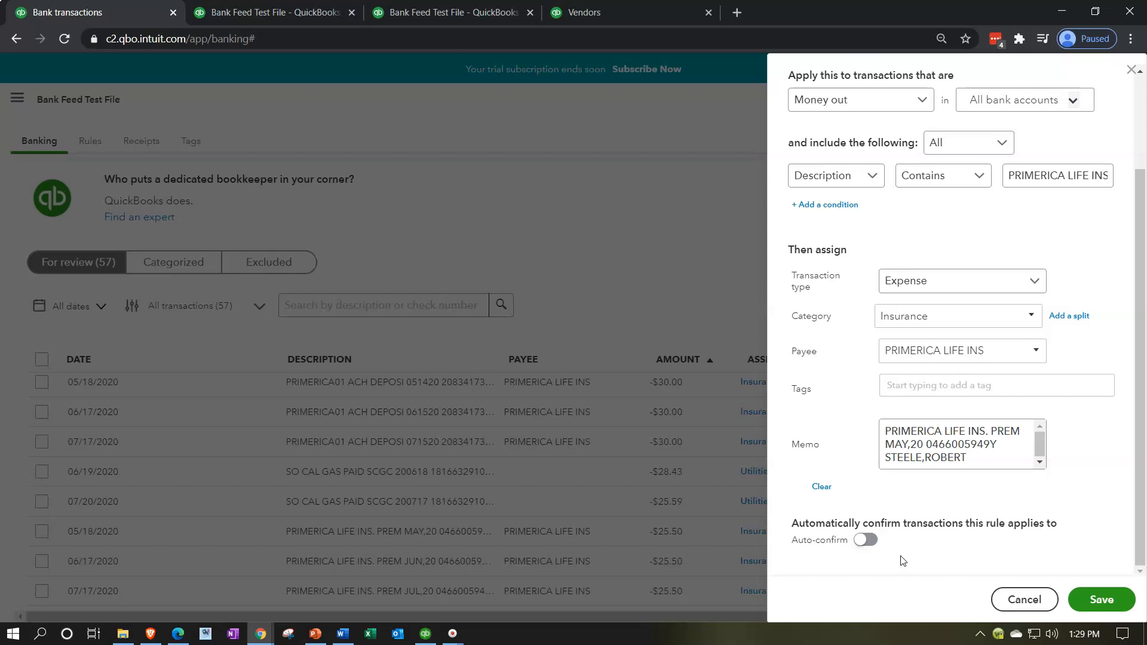
click(1093, 598)
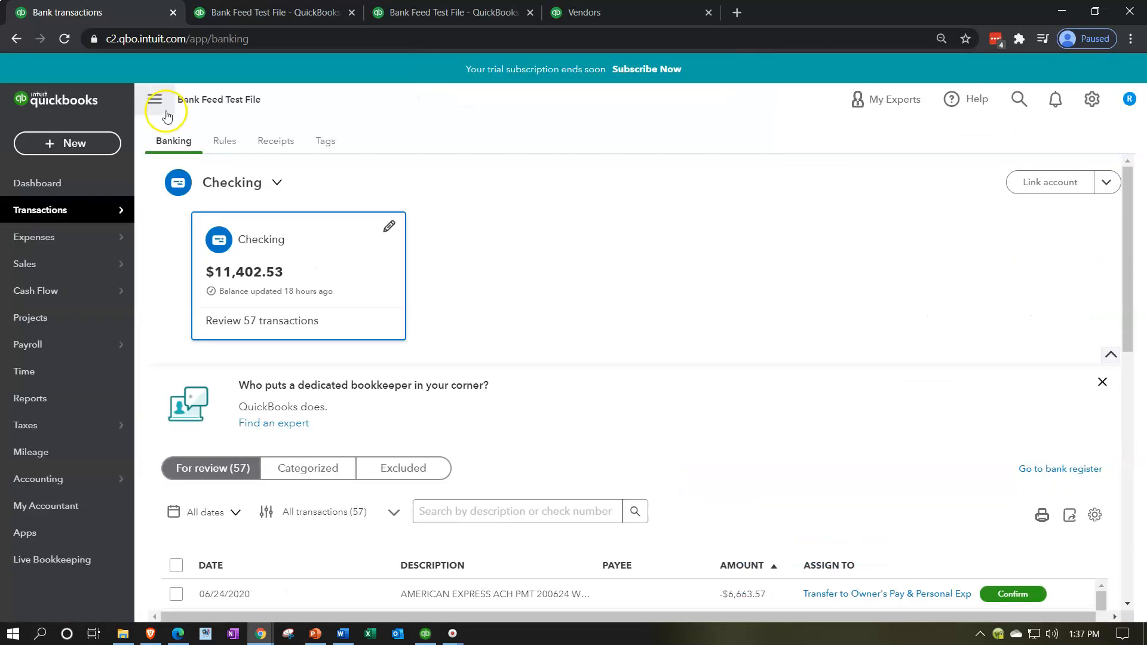
Filter the Checking transactions for review to those with a rule applied, and clear the filter again
click(159, 103)
scroll(464, 371, down, 2)
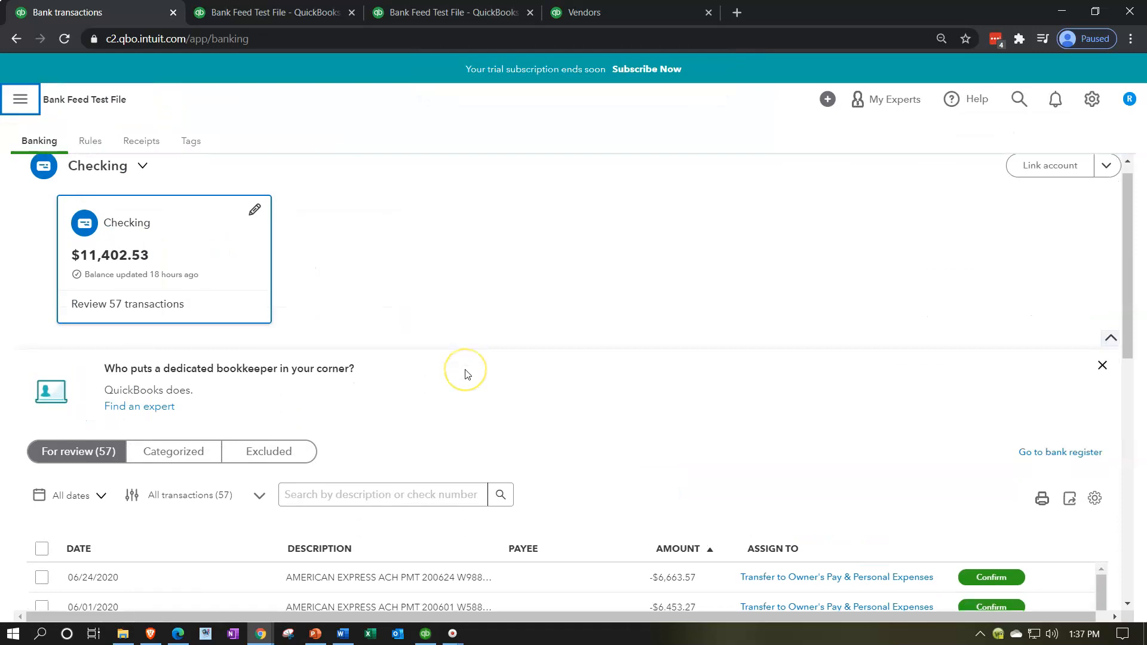
scroll(98, 311, down, 2)
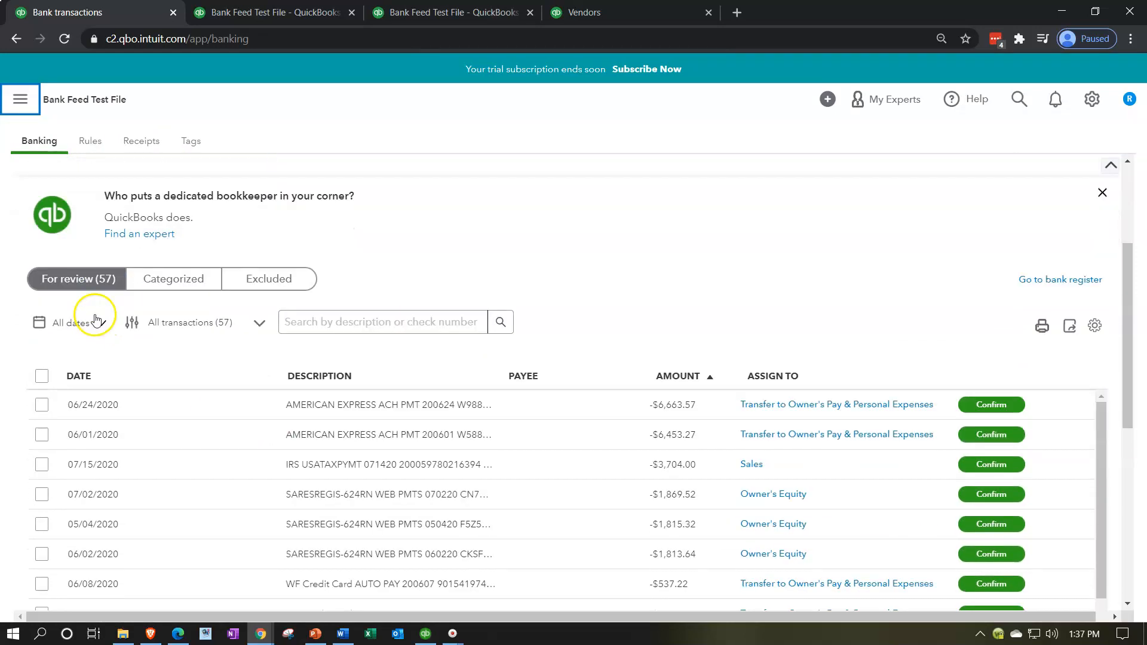
click(234, 299)
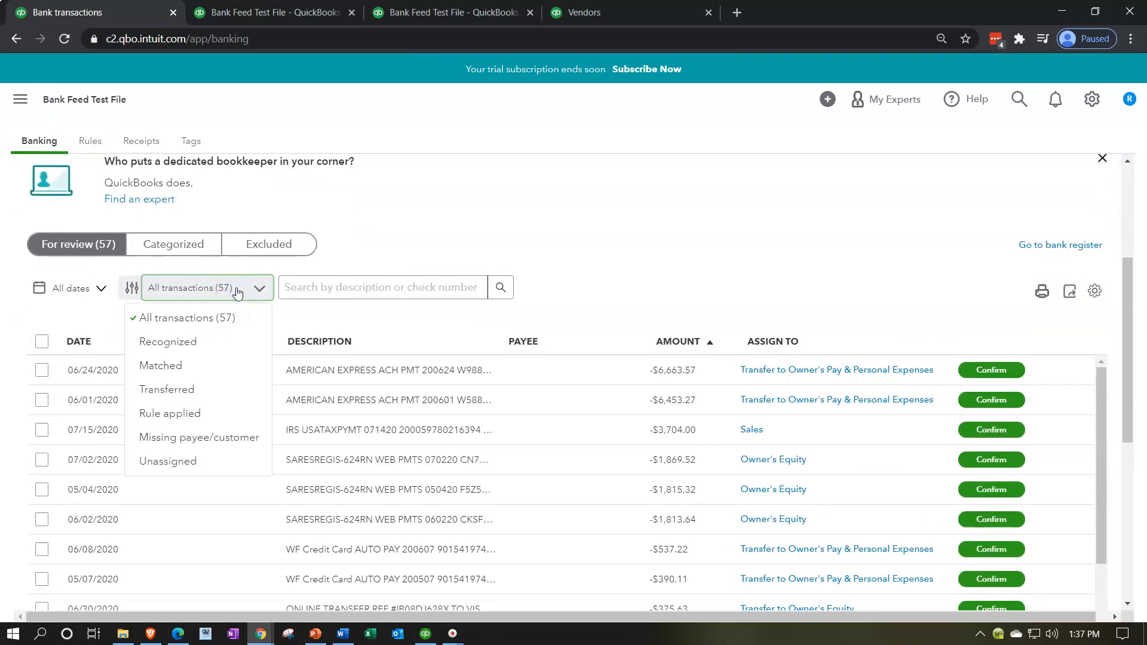
click(221, 412)
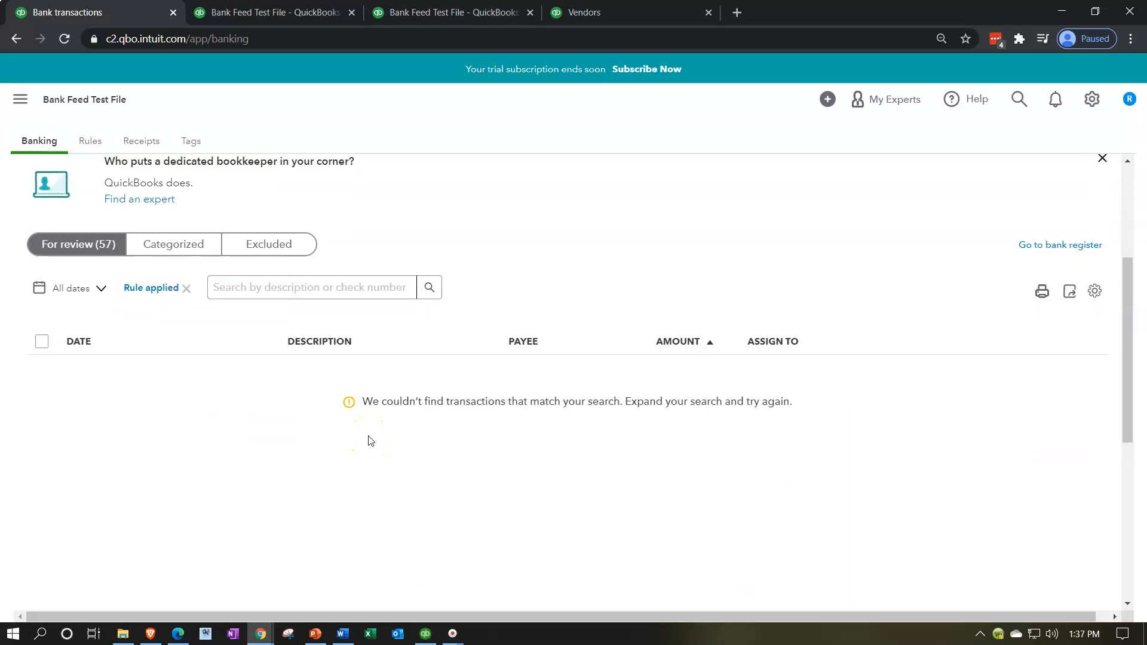
click(187, 288)
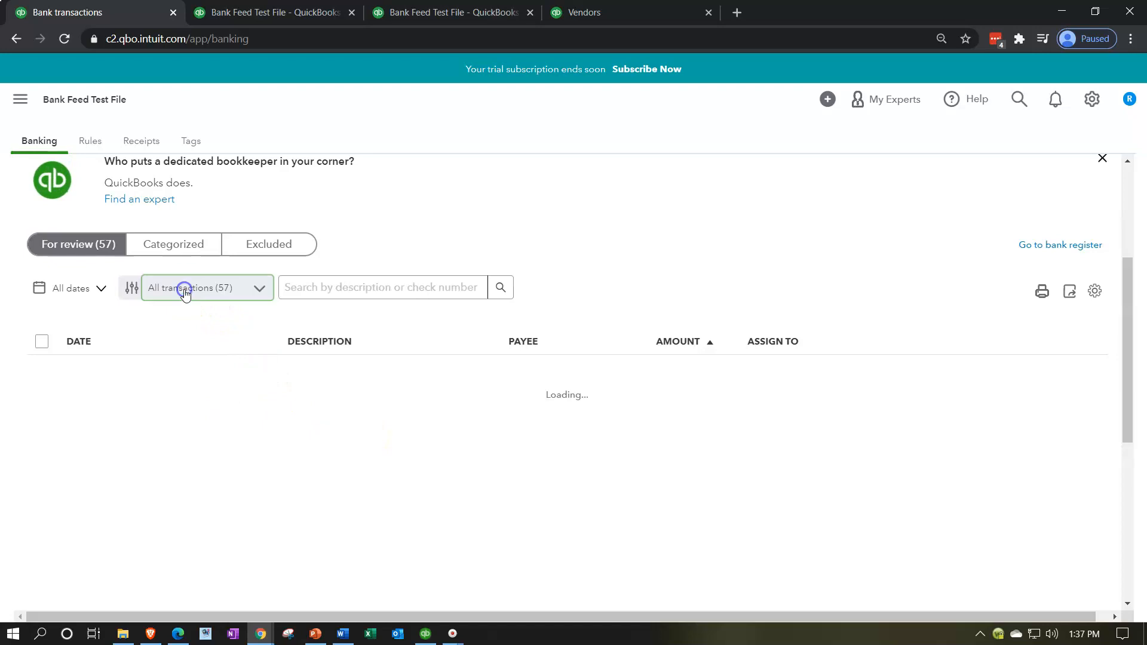
Check the Primerica payments among the transactions for review and open the list of bank rules
scroll(604, 449, down, 2)
scroll(604, 450, down, 10)
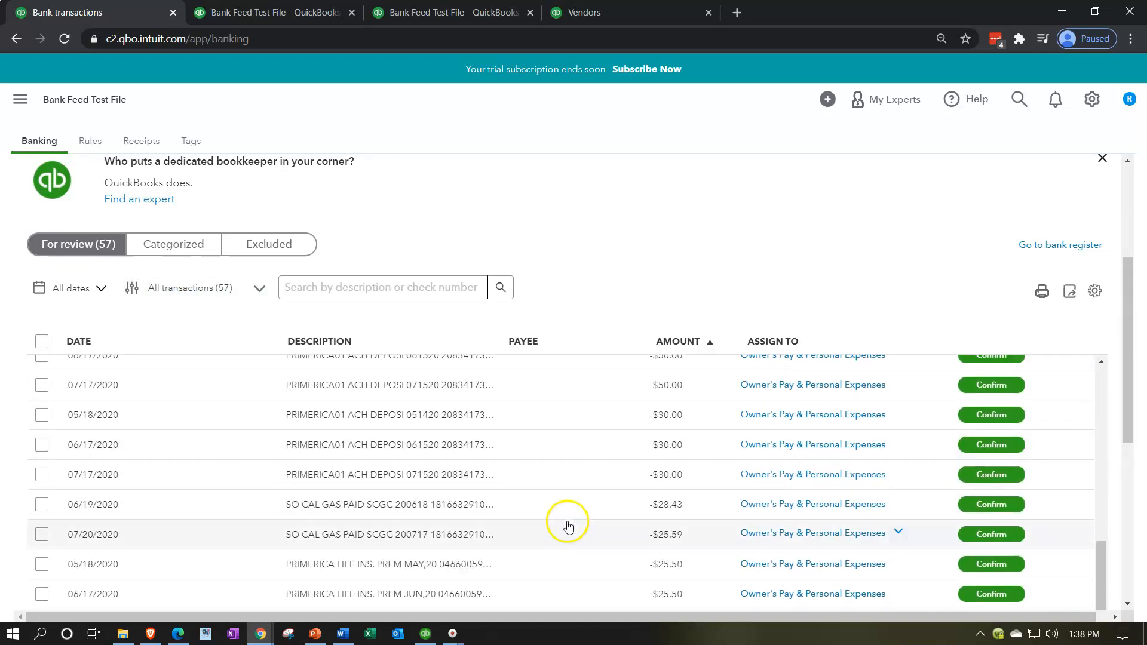
scroll(568, 524, down, 2)
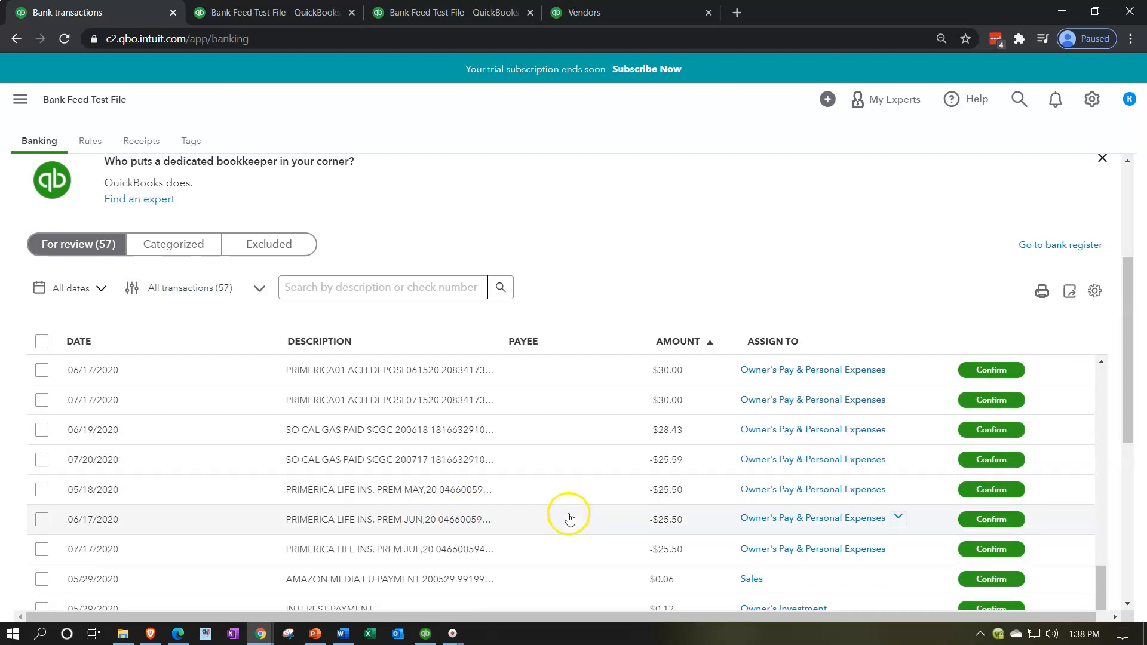
scroll(557, 261, up, 4)
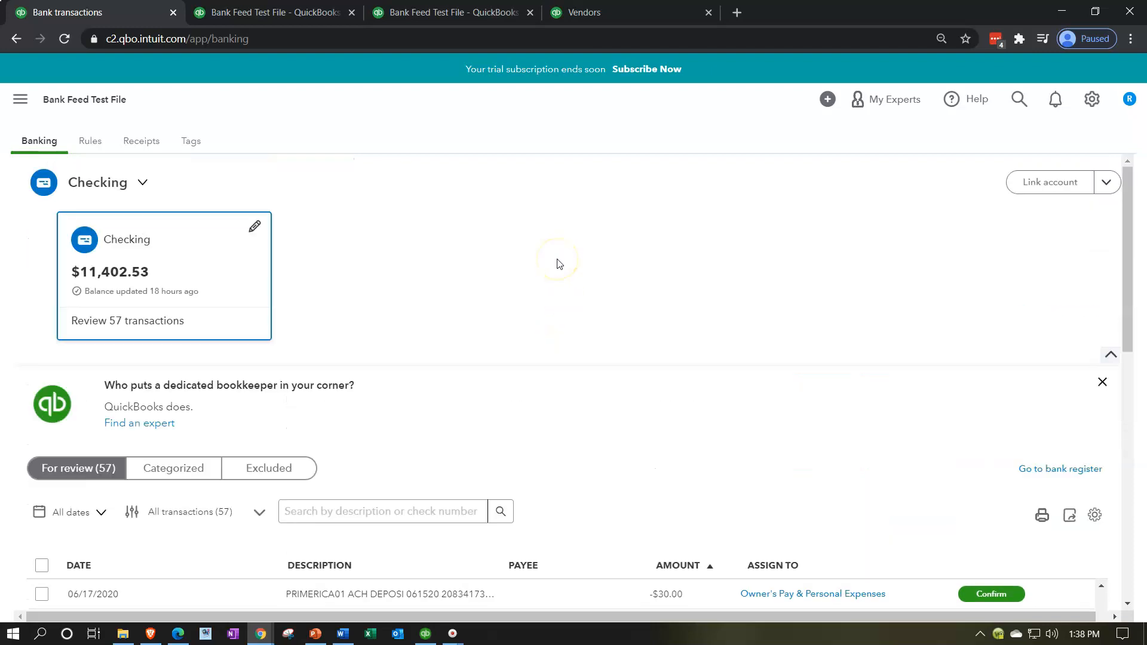
click(97, 145)
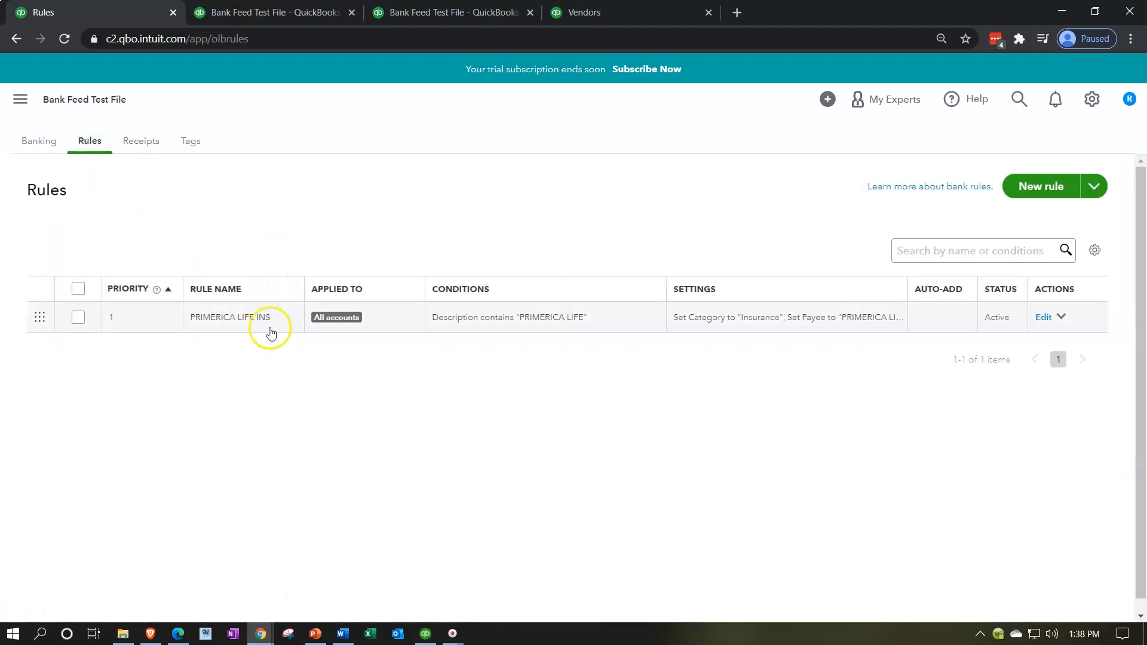
Change the PRIMERICA LIFE INS rule's condition to match Bank text containing PRIMERICA LIFE and save the rule
click(1044, 317)
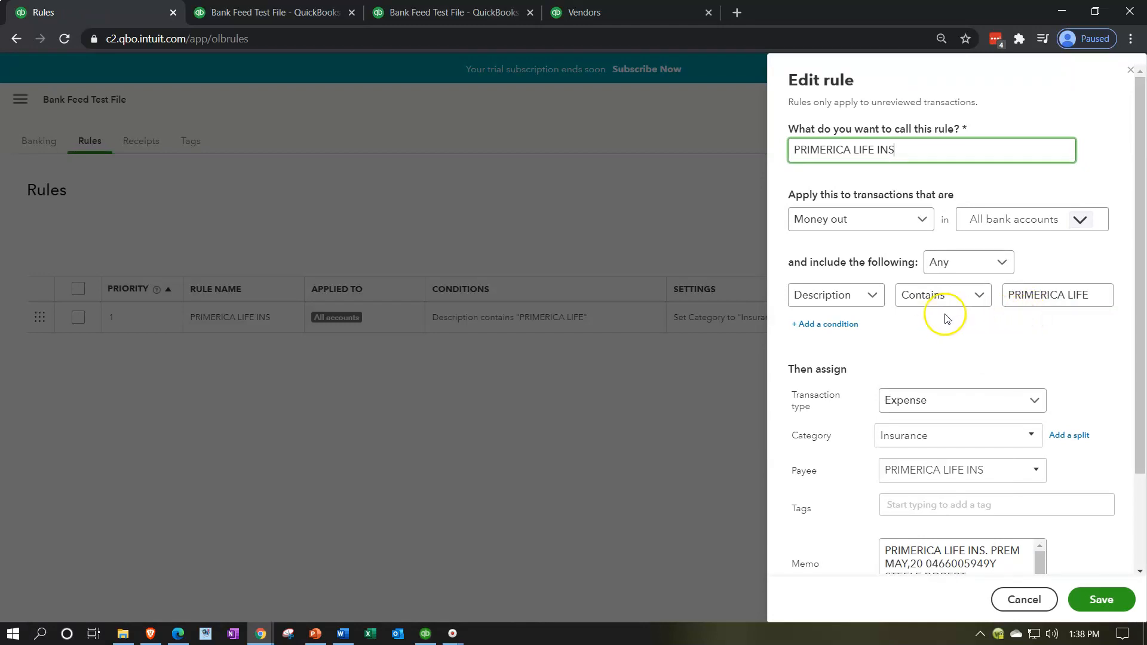
click(869, 297)
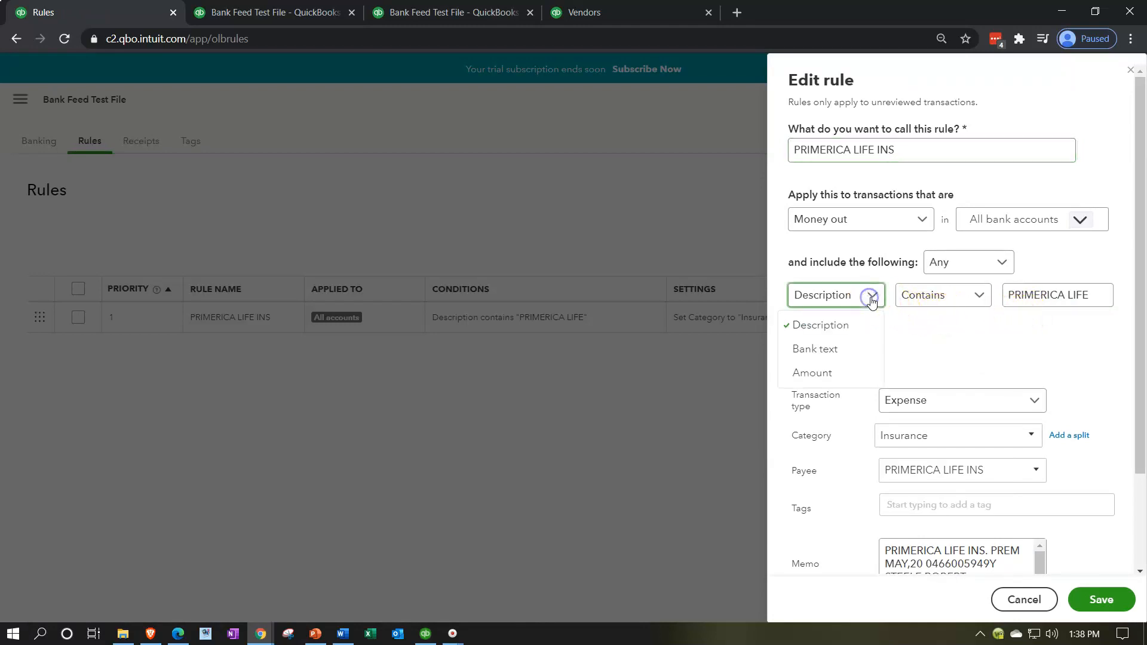
click(840, 348)
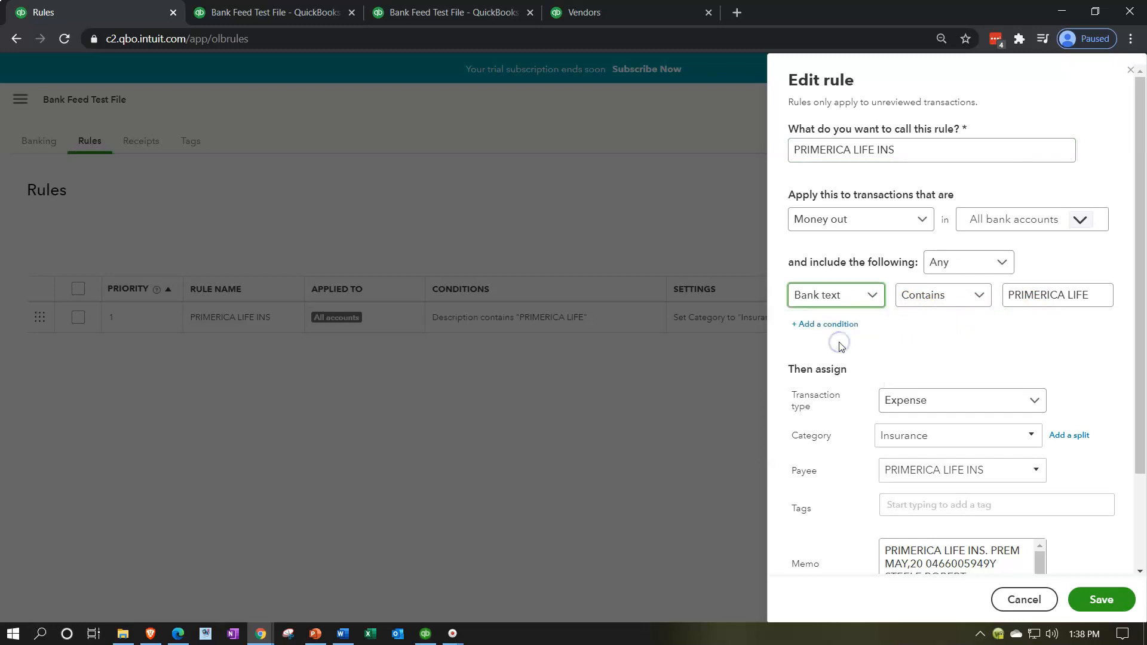
click(1093, 600)
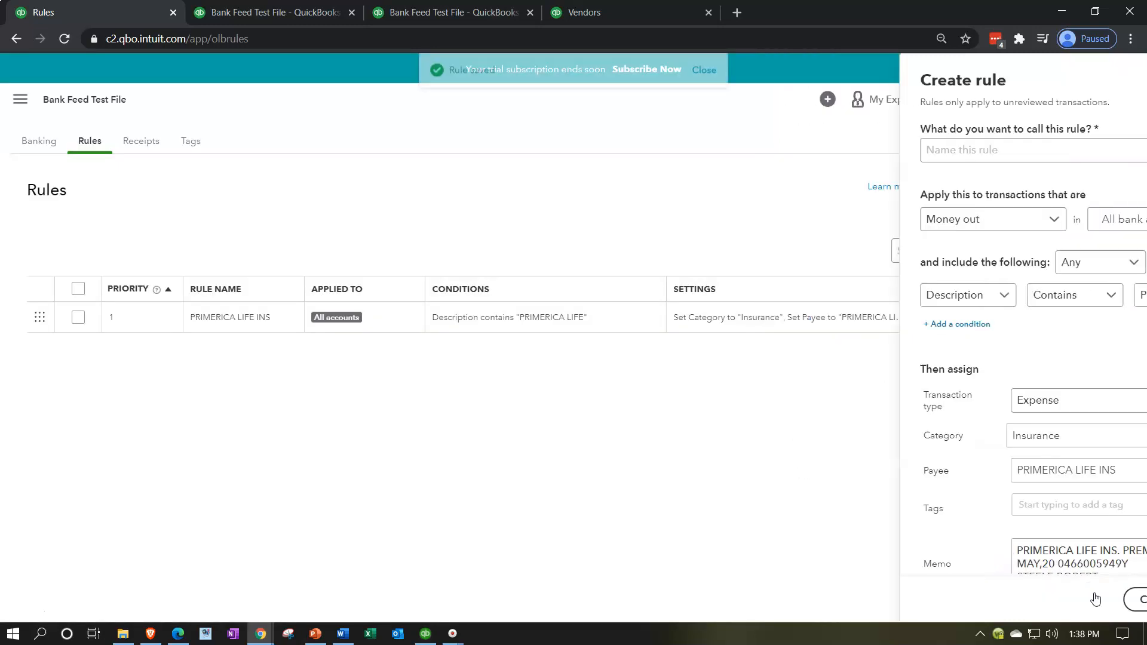
Filter the Checking transactions for review by Rule applied to check the edited rule, and clear the filter
click(37, 145)
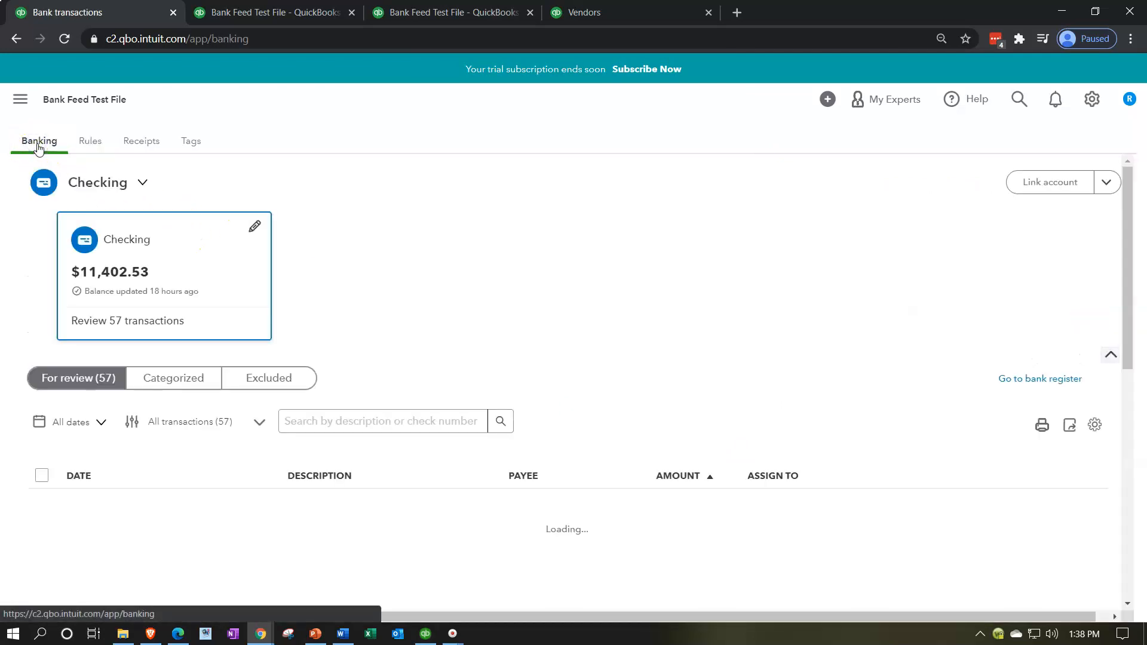
scroll(483, 277, down, 1)
scroll(482, 278, down, 1)
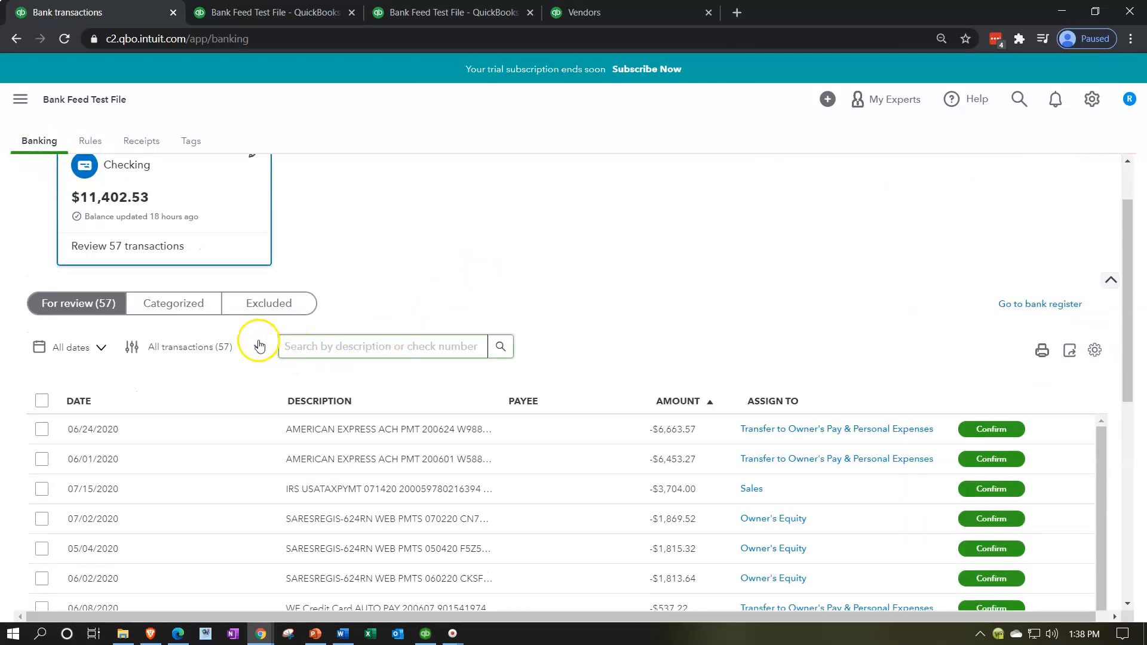
scroll(393, 400, down, 2)
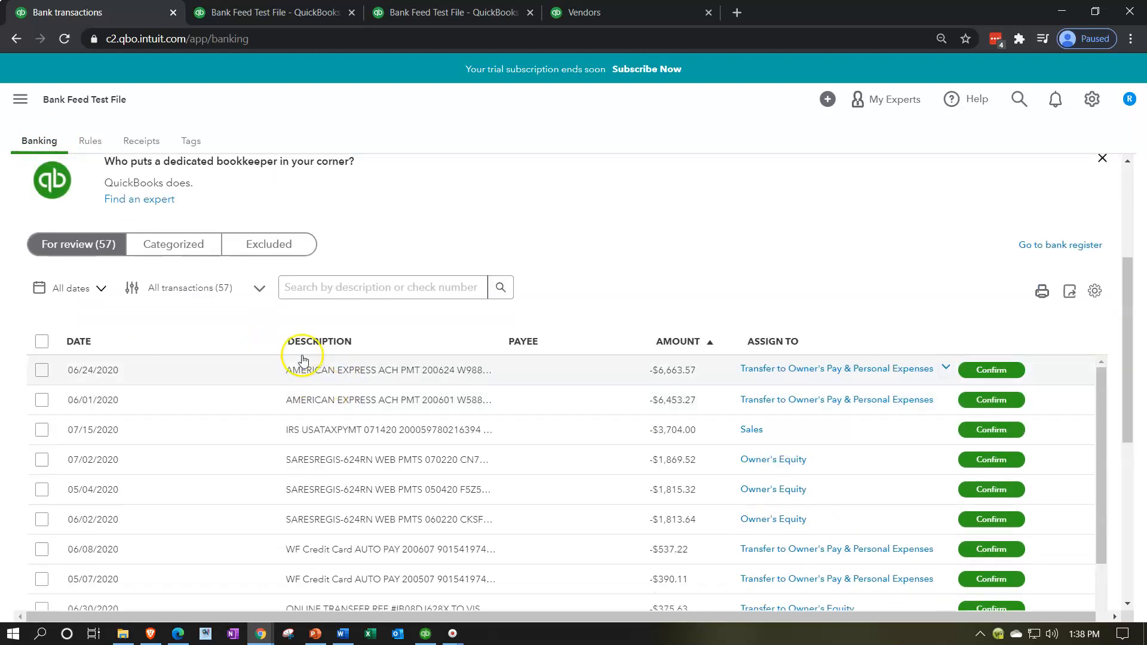
click(253, 289)
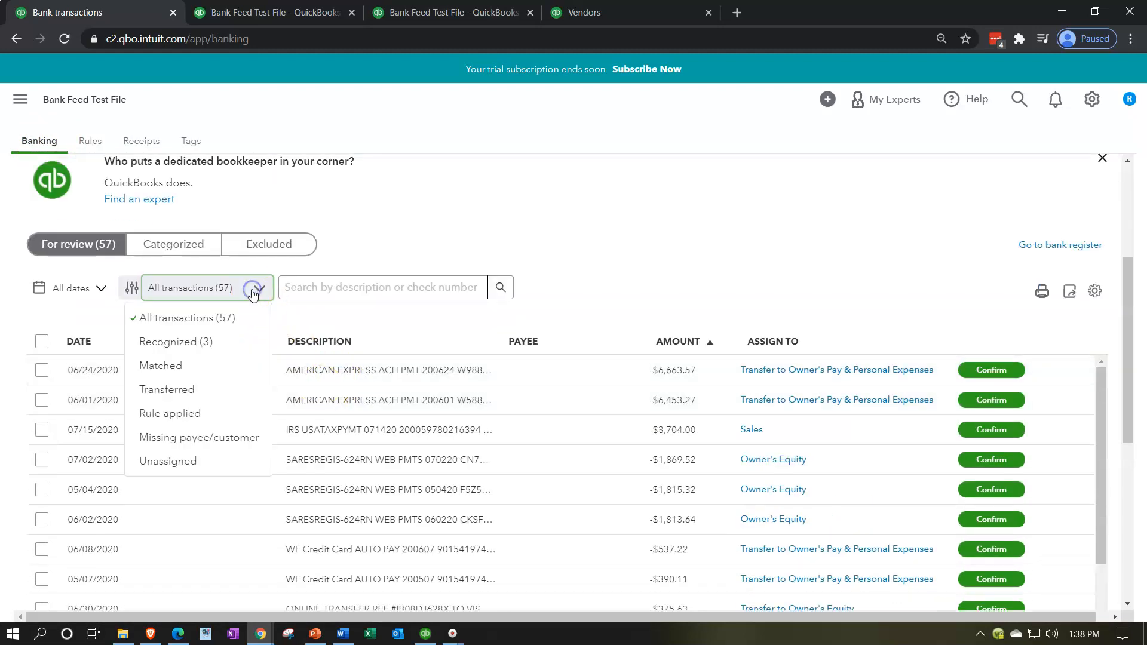
click(203, 415)
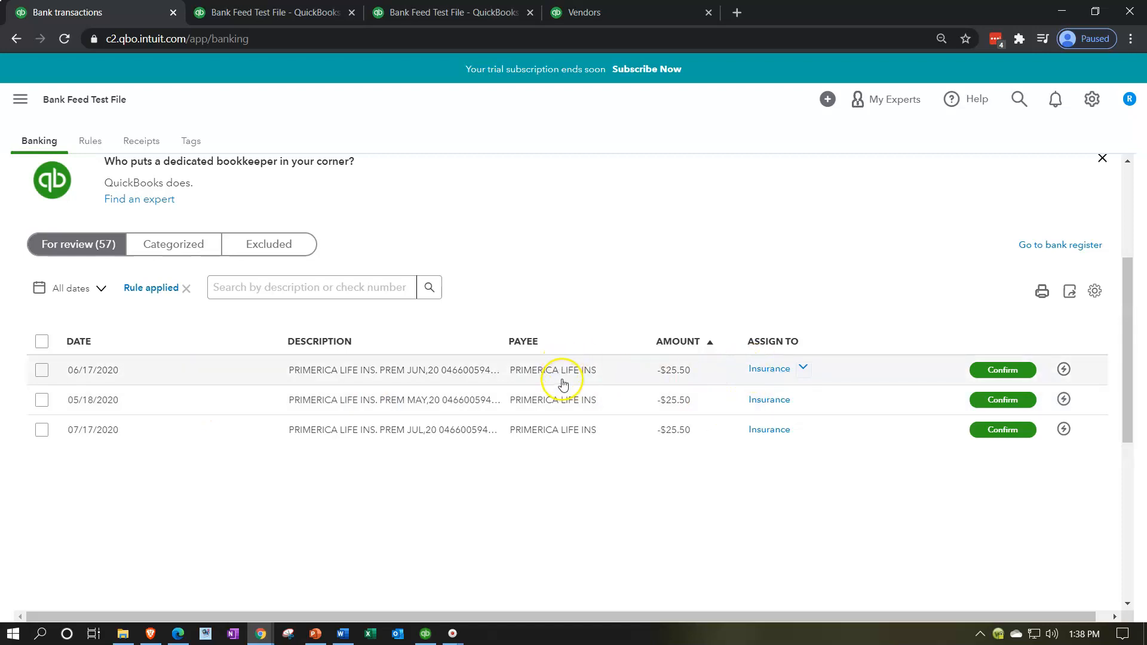
click(186, 289)
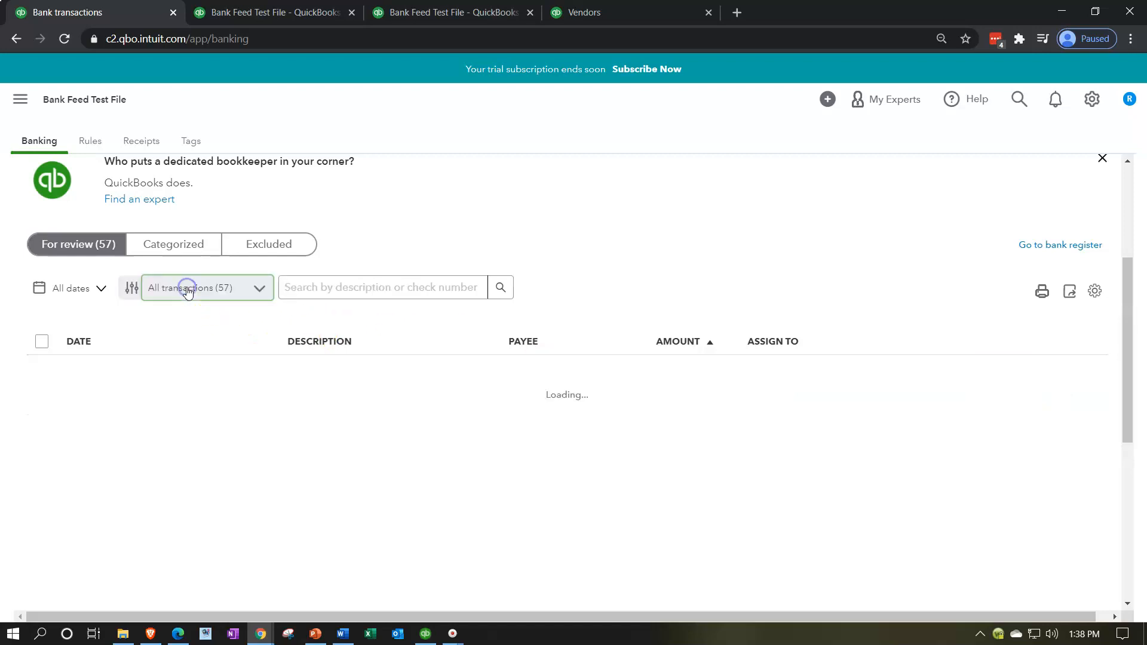
Sort the transactions for review by payee and look through the list for those with a payee assigned
click(561, 346)
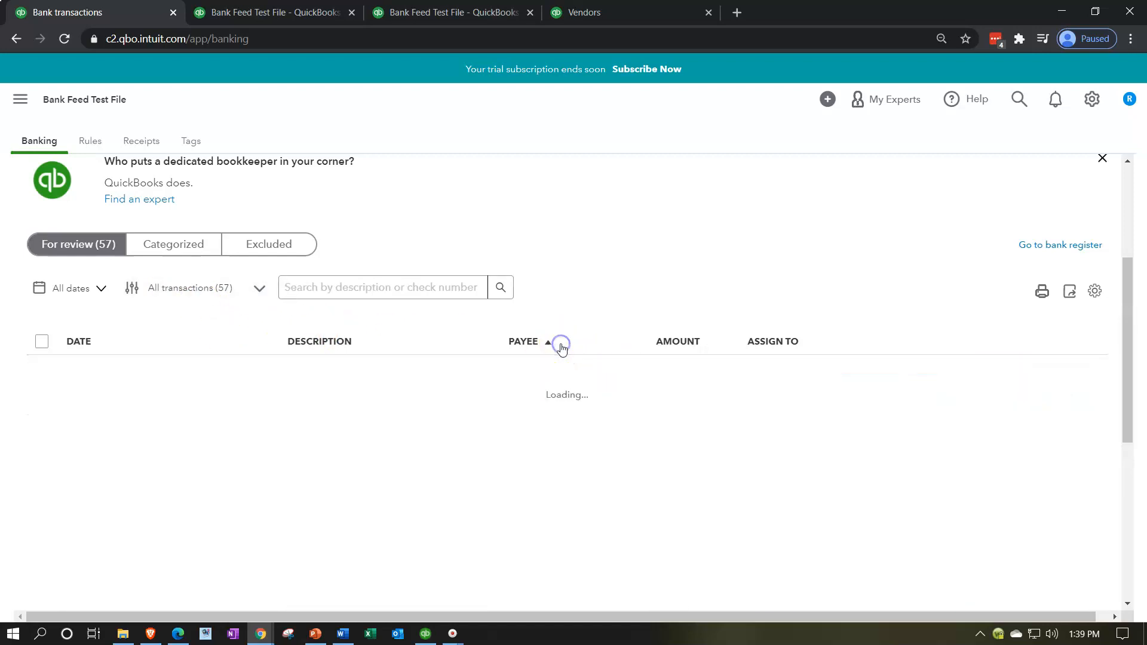
scroll(562, 445, down, 10)
scroll(565, 448, down, 10)
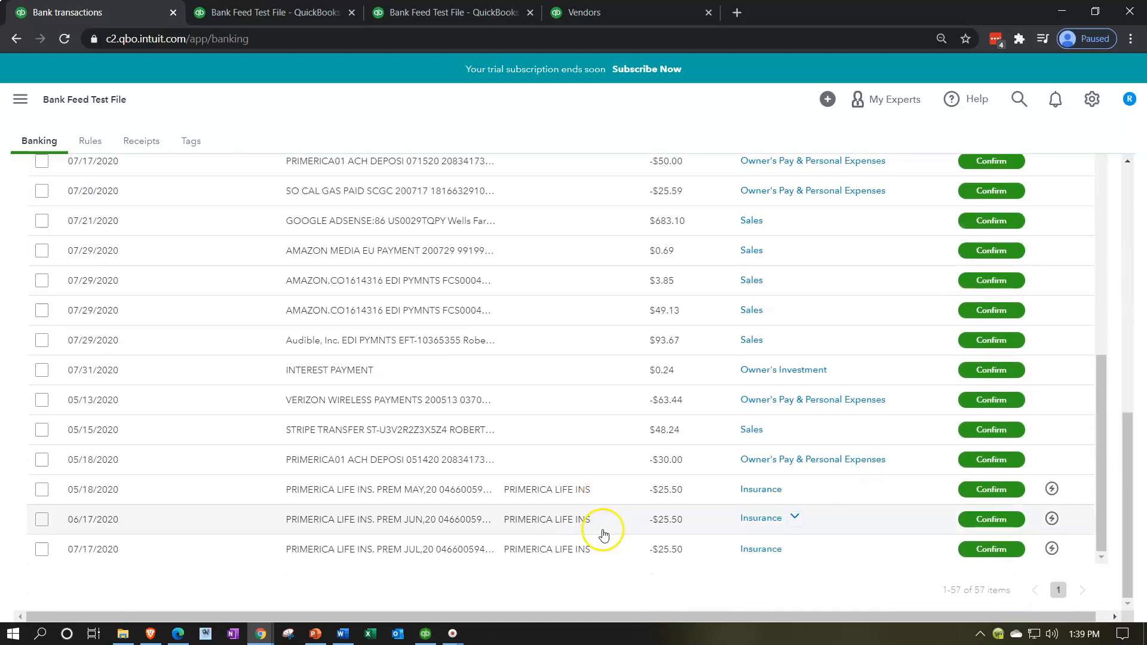
scroll(553, 472, up, 6)
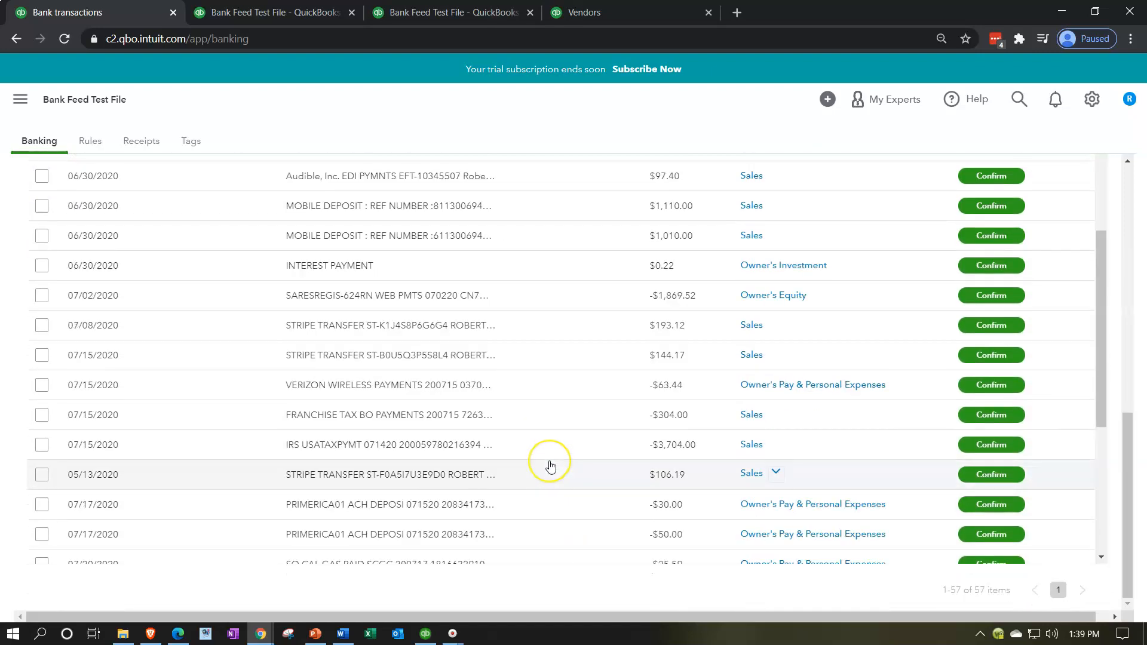
scroll(550, 466, up, 6)
scroll(550, 466, down, 3)
scroll(548, 463, up, 8)
scroll(547, 443, up, 3)
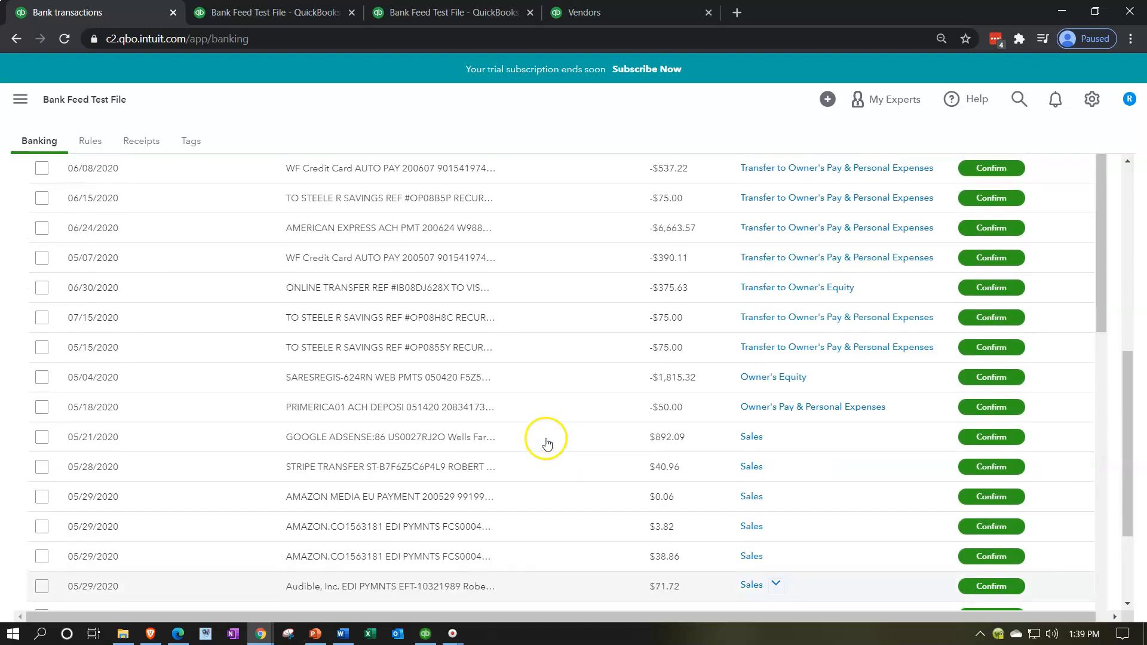
scroll(547, 443, up, 7)
scroll(546, 442, down, 4)
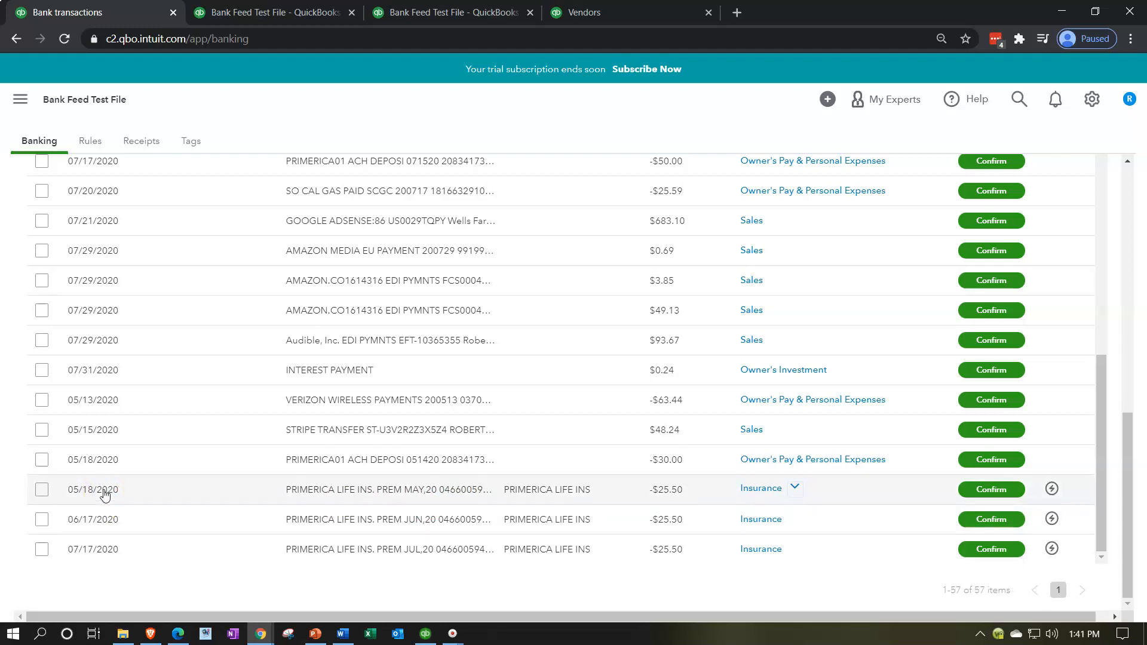
Confirm only the 05/18/2020 PRIMERICA LIFE INS payment of $25.50 with its Insurance category
click(41, 490)
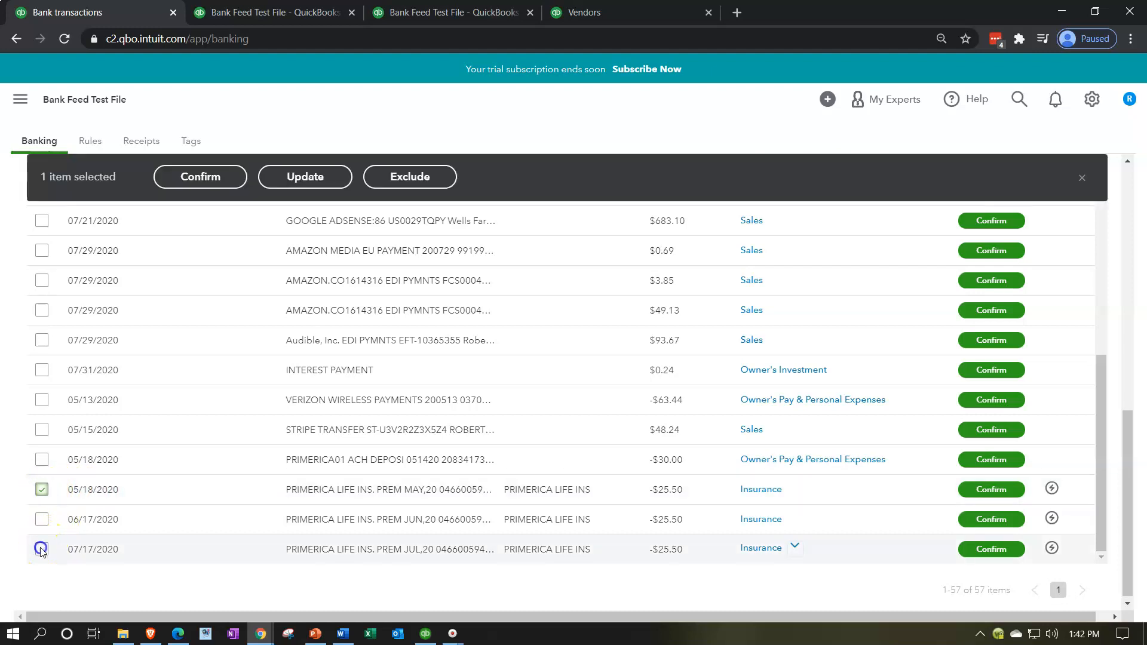
shift+click(42, 550)
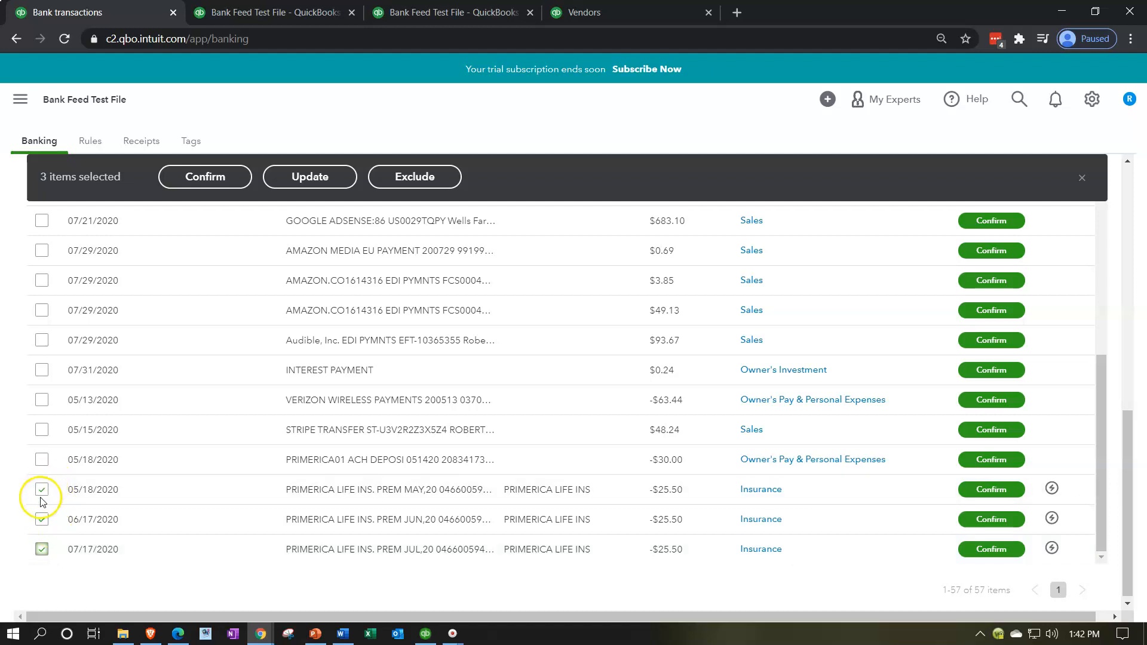
click(42, 549)
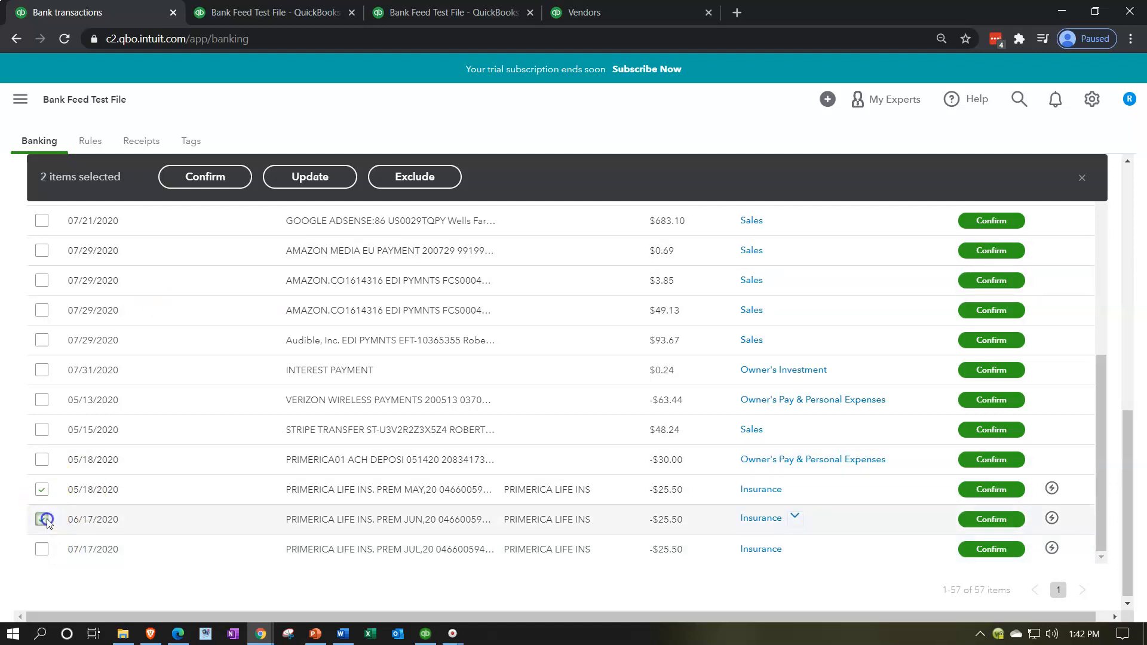
click(46, 520)
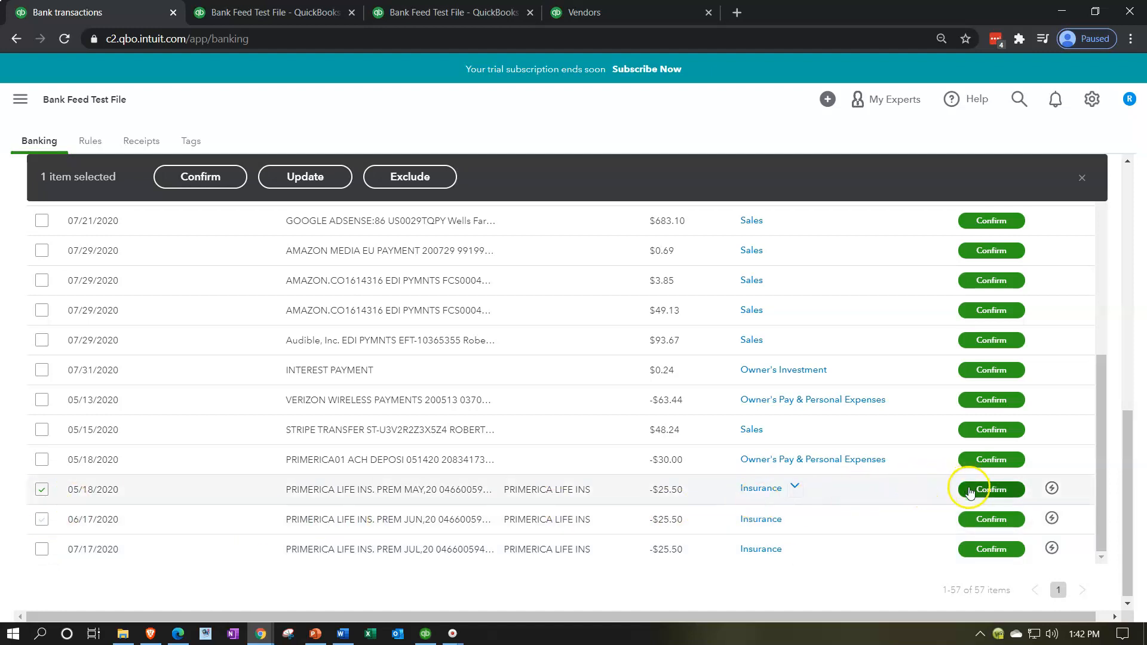
mouse_move(1051, 518)
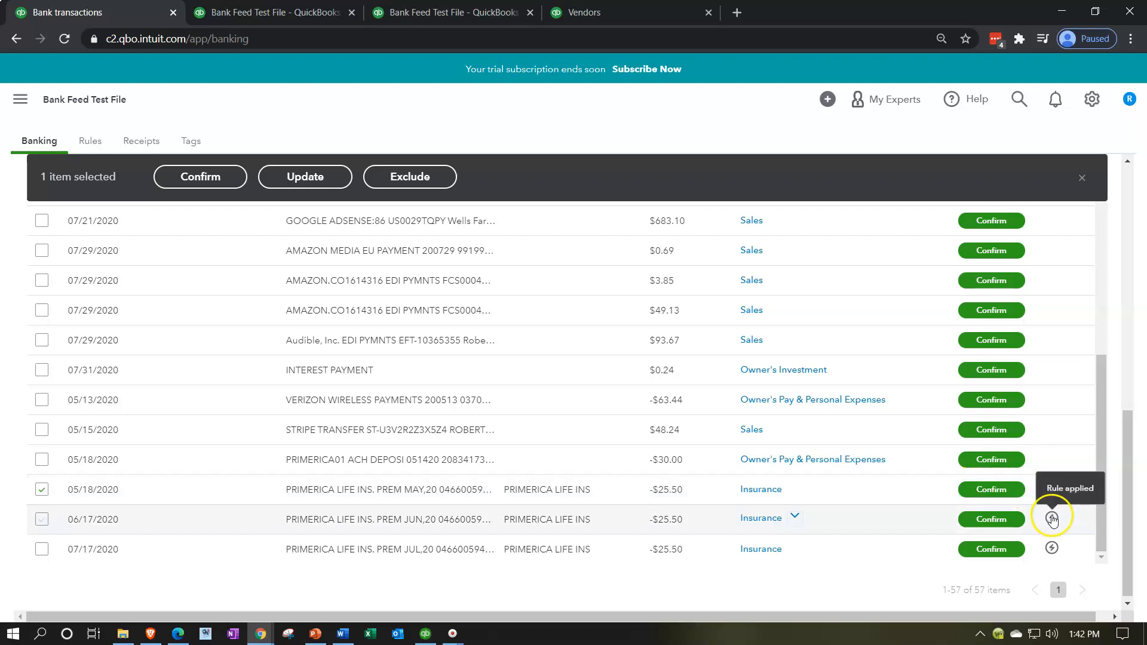
mouse_move(1052, 553)
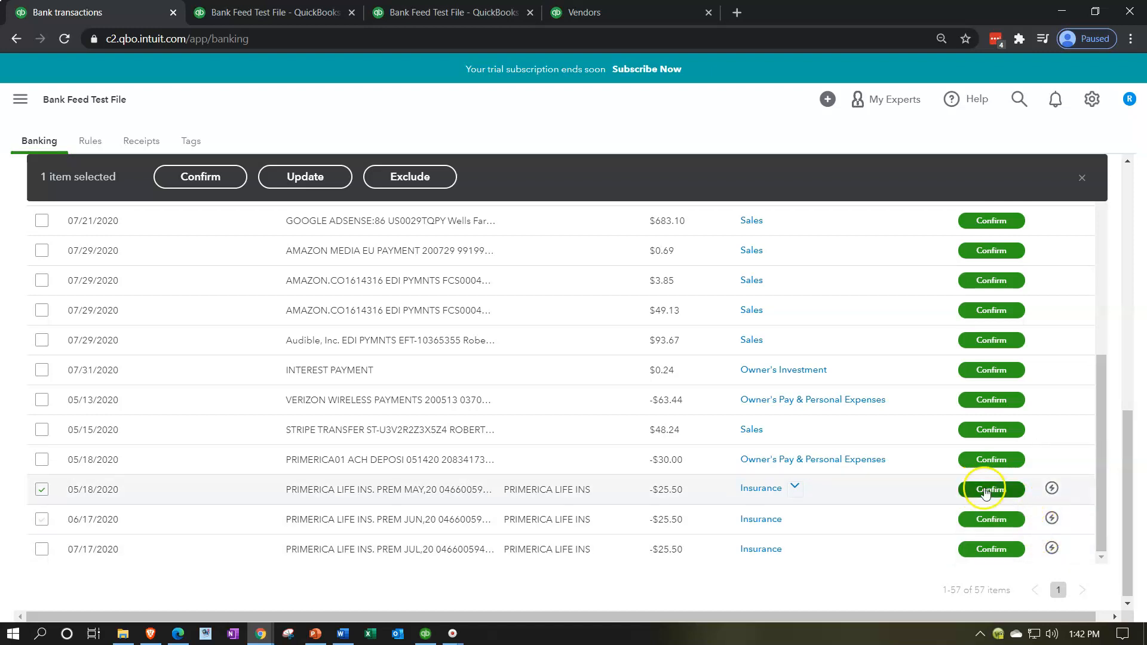
click(985, 489)
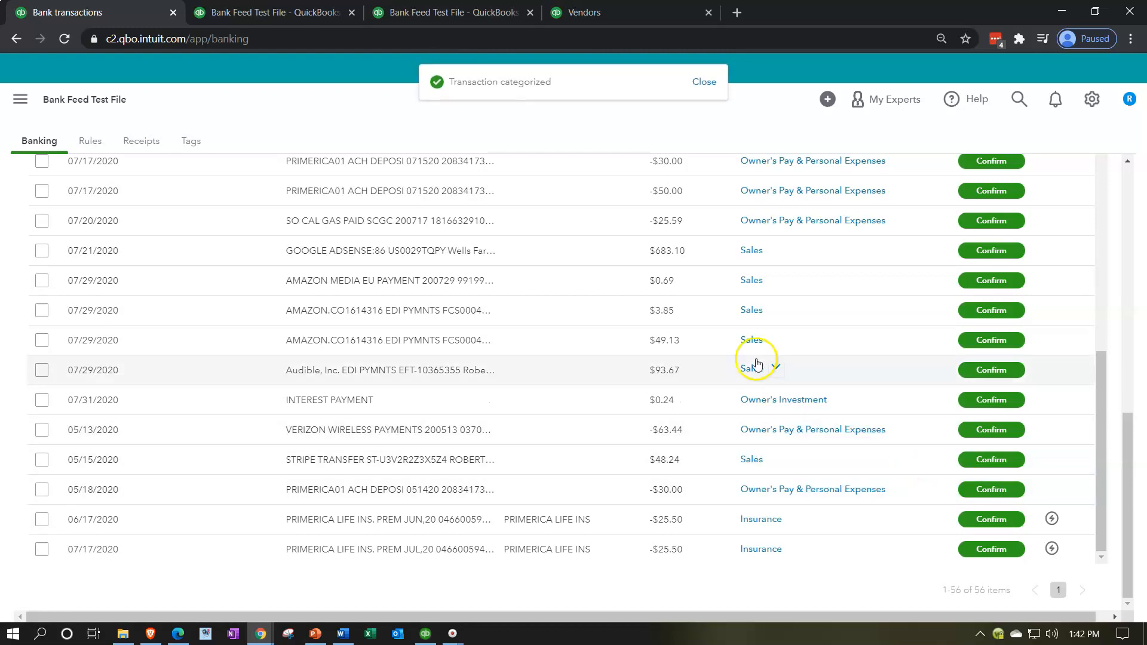
Rerun the 2020 Balance Sheet and check the Checking balance
click(273, 12)
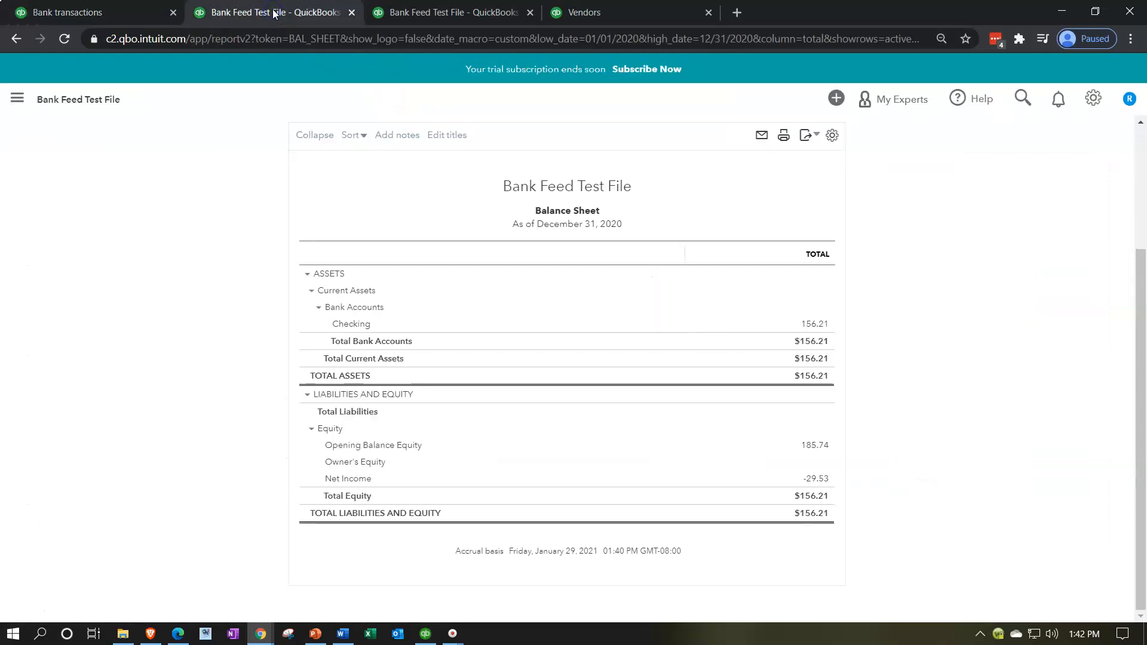
click(600, 251)
scroll(299, 418, down, 2)
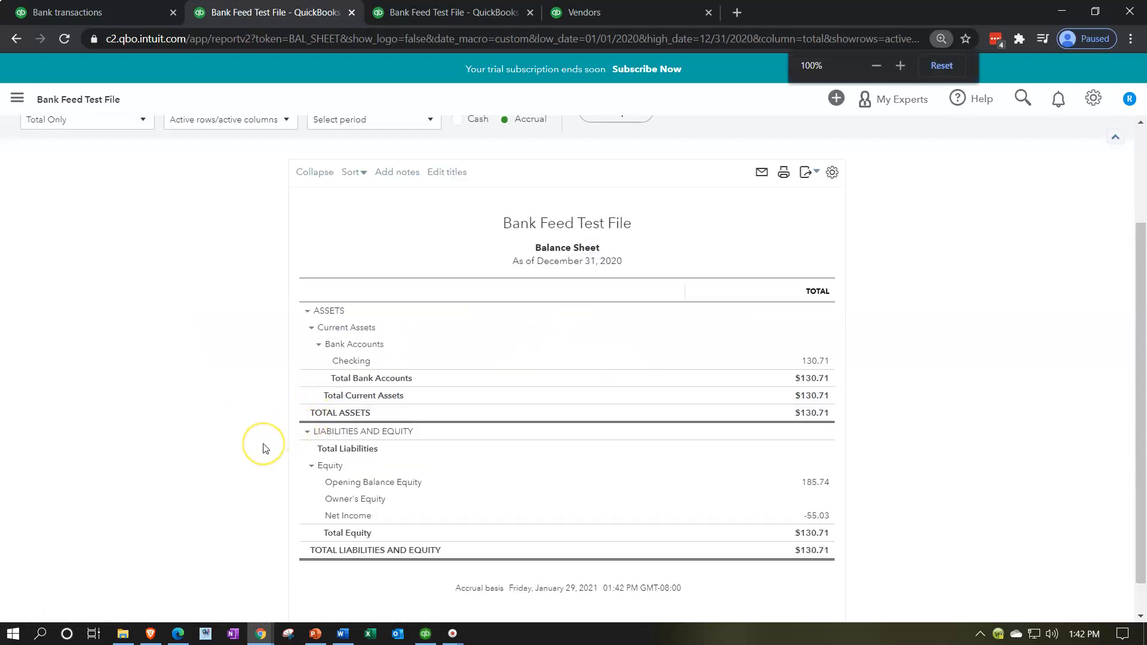
scroll(266, 448, up, 2)
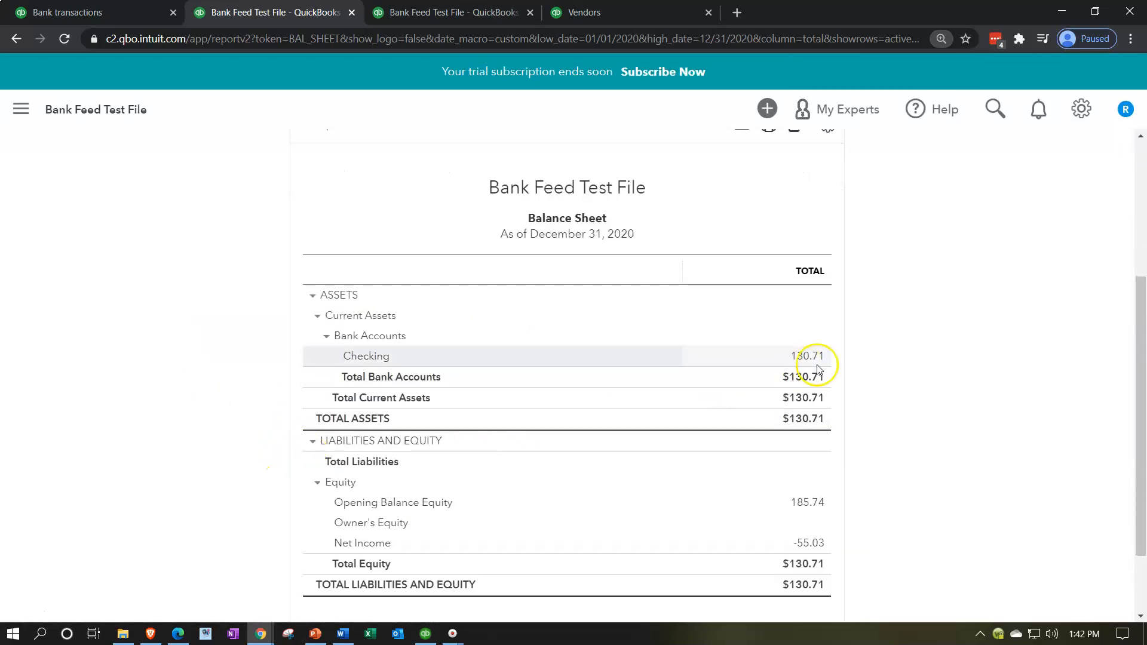
Drill into the Checking transactions from the Balance Sheet, inspect the 05/18/2020 PRIMERICA LIFE INS expense, and return to the report summary
click(809, 356)
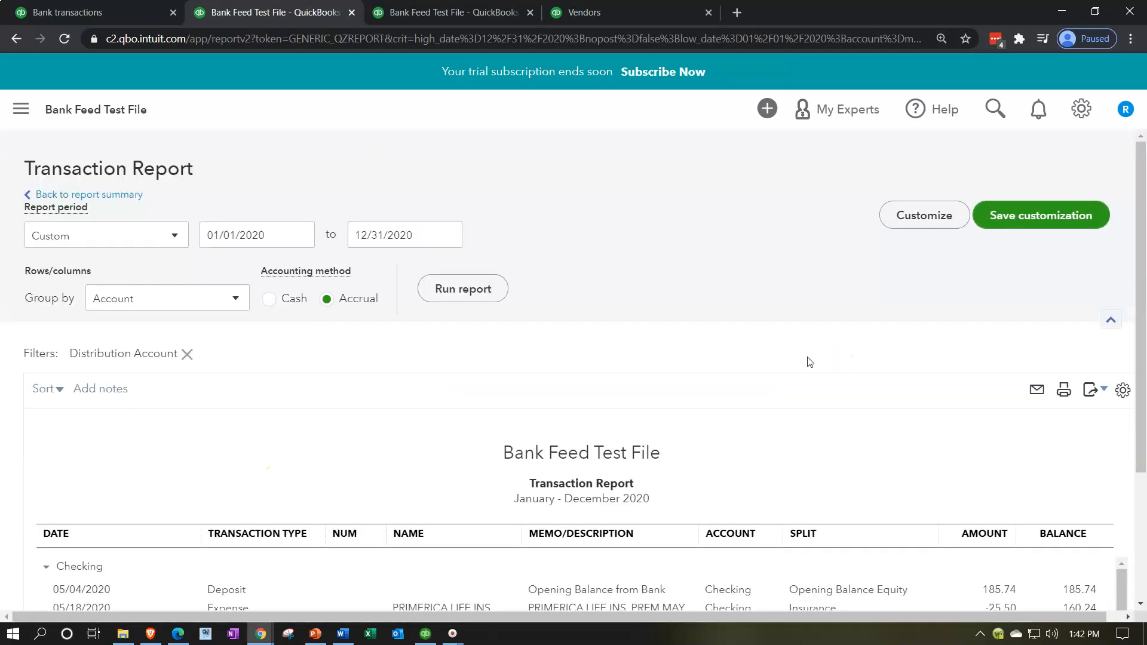
scroll(809, 362, down, 3)
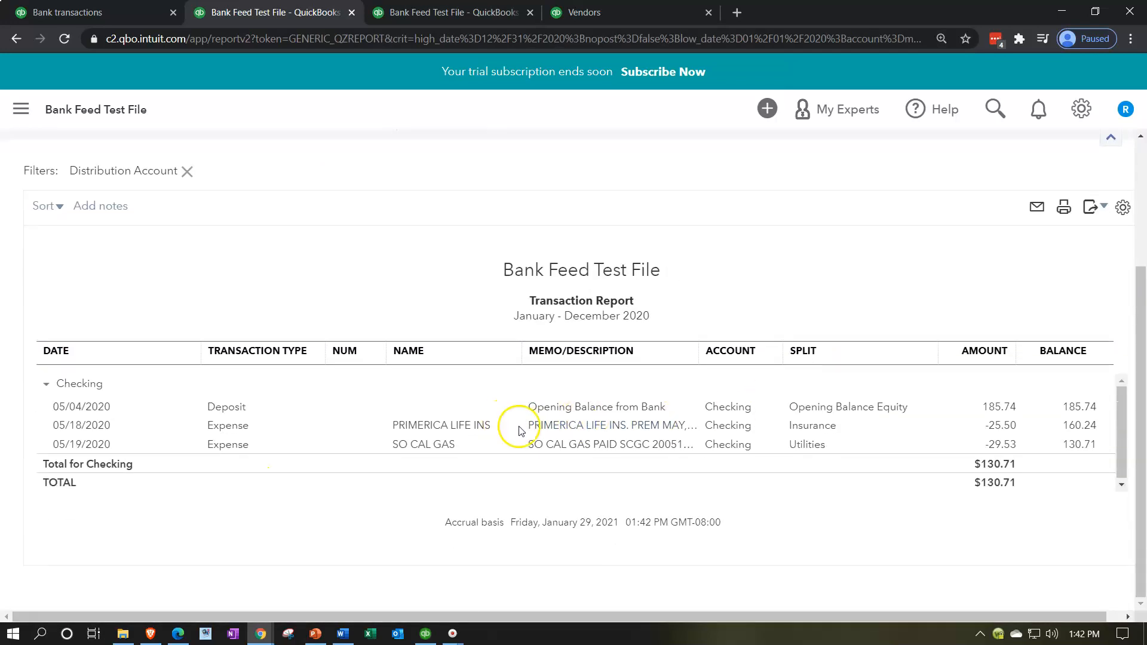
click(997, 428)
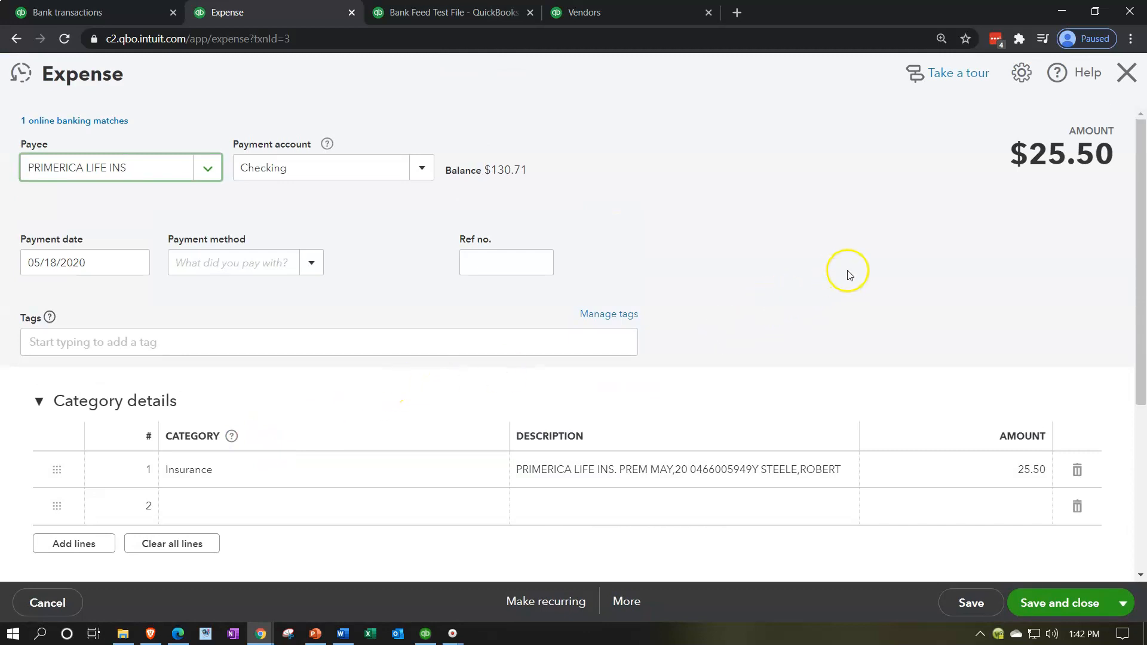
click(1130, 85)
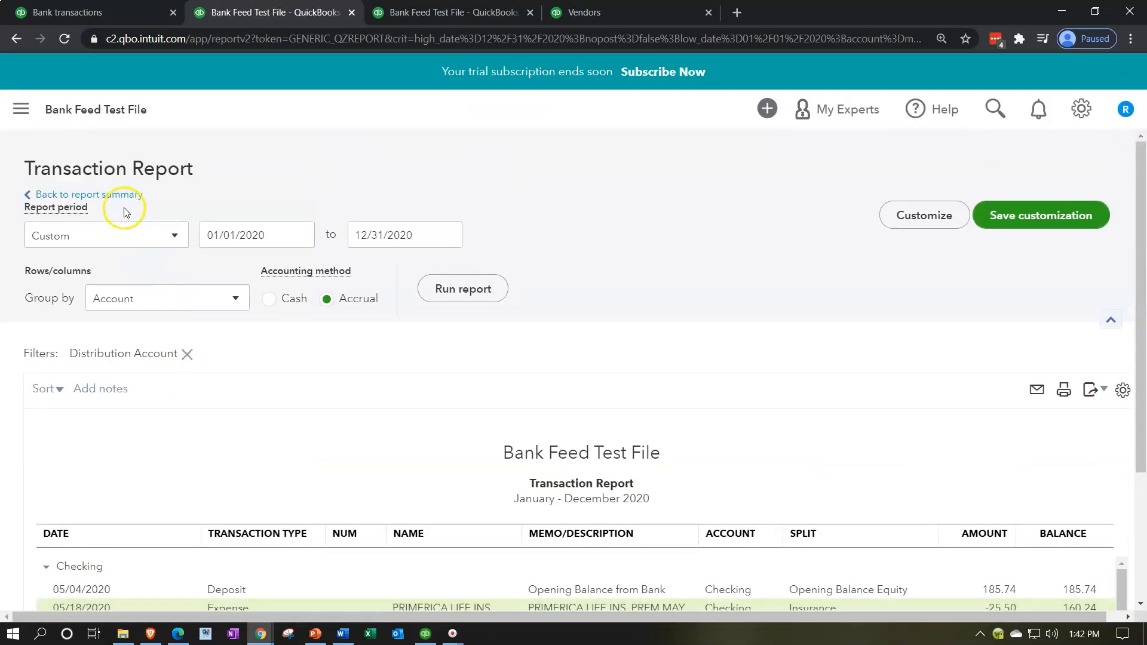
click(121, 199)
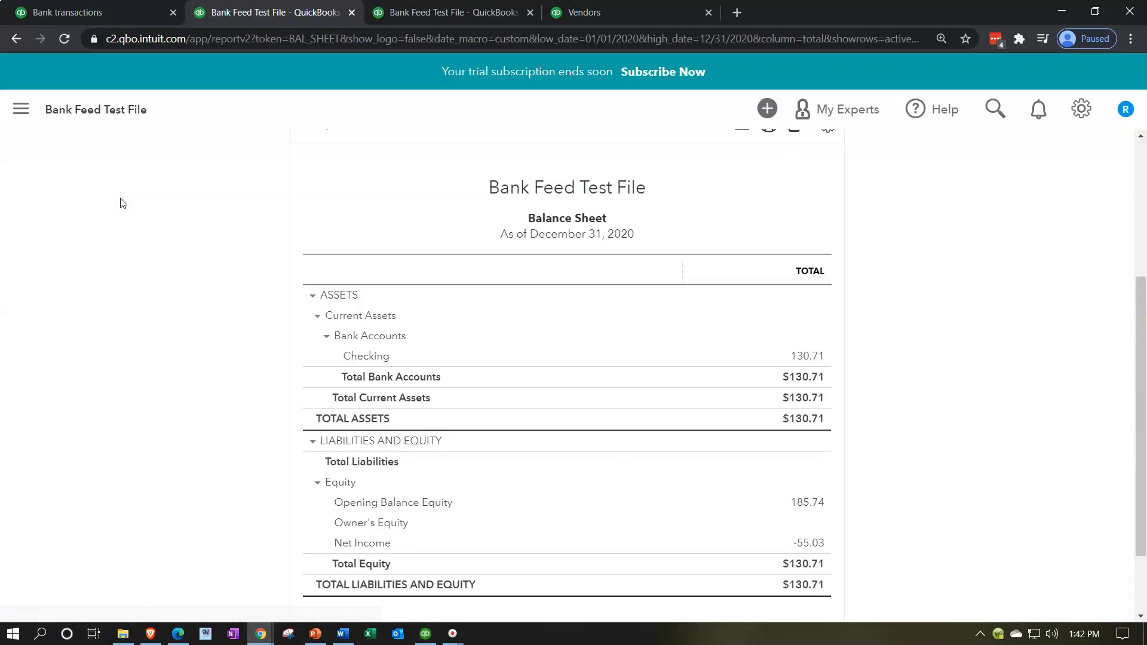
Rerun the January - December 2020 Profit and Loss report to check the expenses
click(448, 10)
click(760, 227)
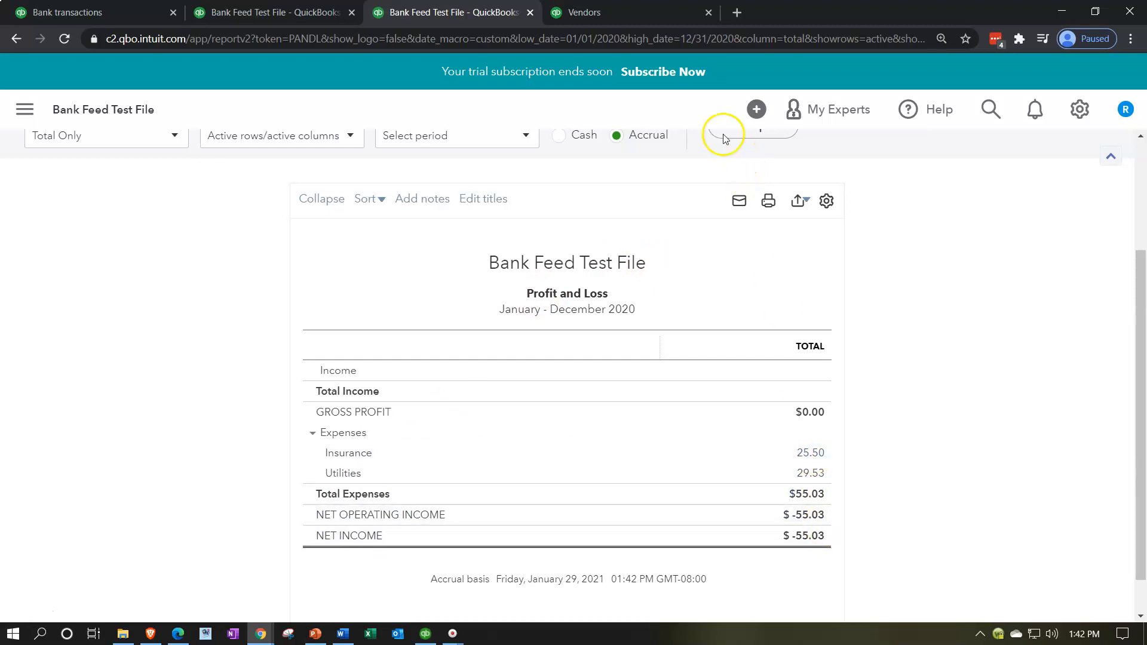
Check the vendor list for the PRIMERICA LIFE INS and SO CAL GAS payees
click(630, 14)
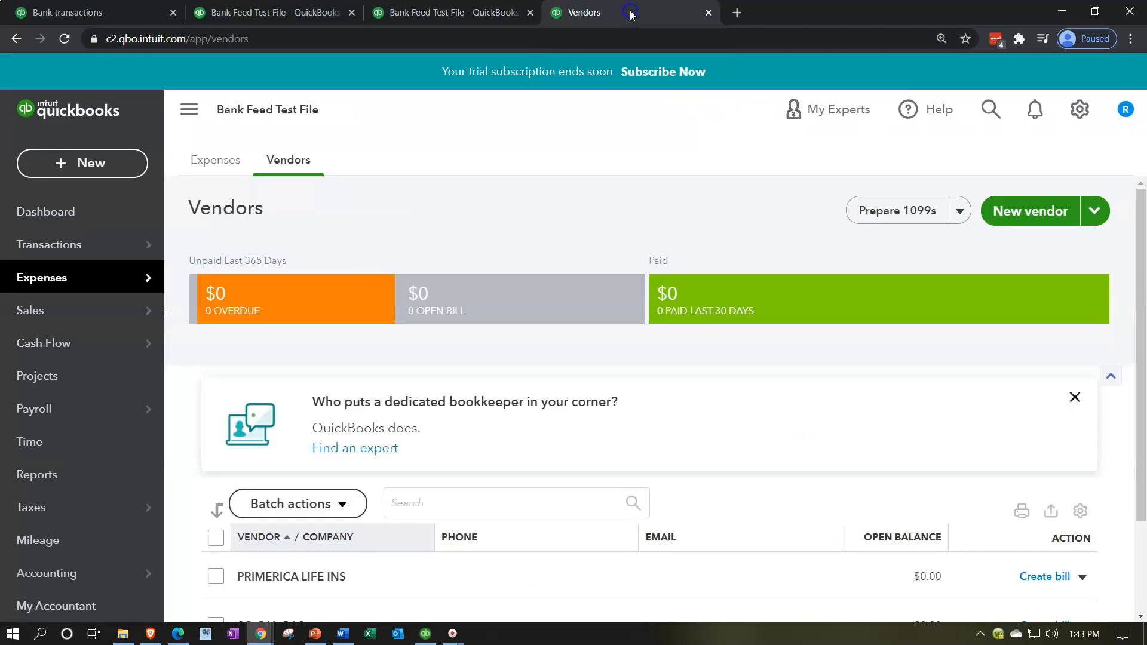
scroll(662, 338, down, 1)
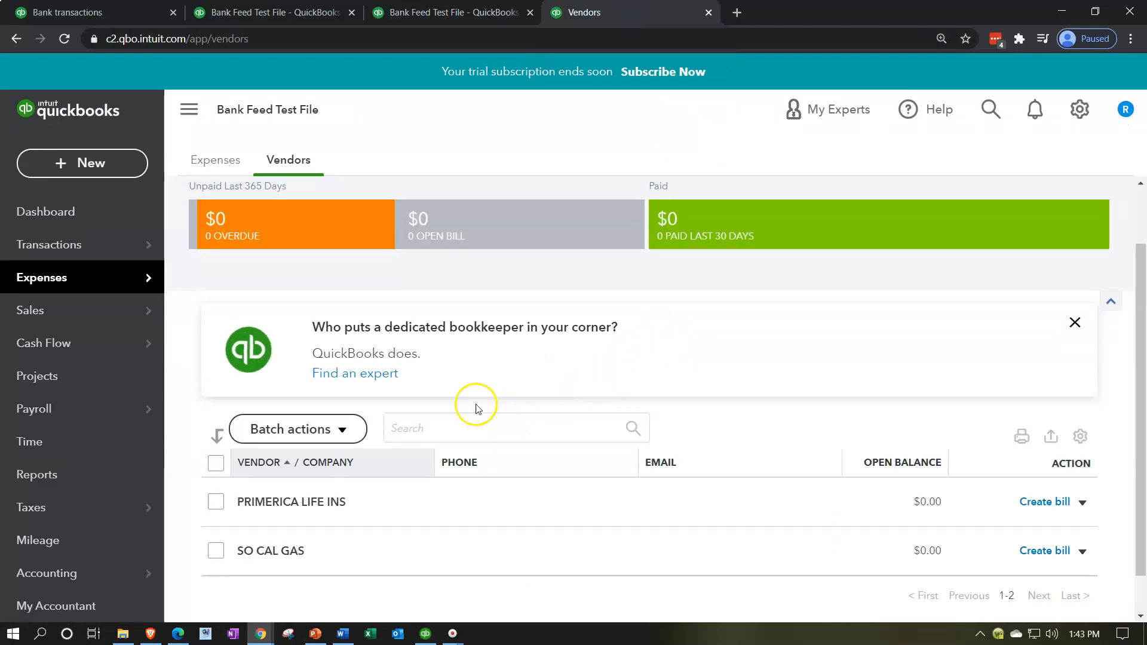
scroll(292, 463, up, 1)
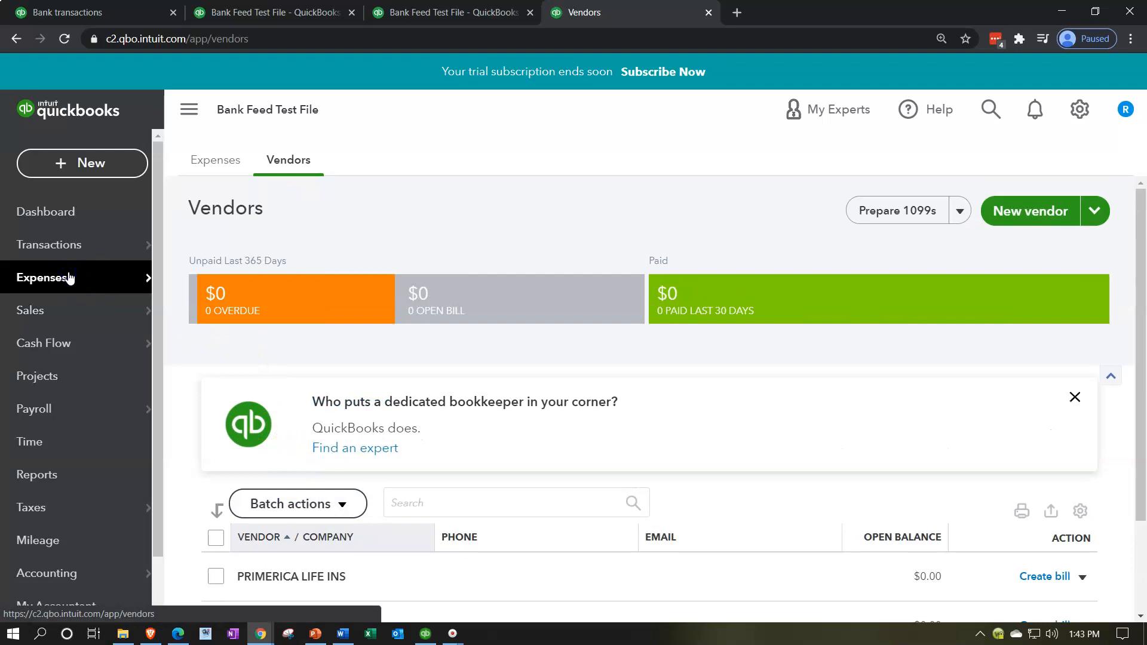
click(288, 161)
scroll(515, 332, down, 2)
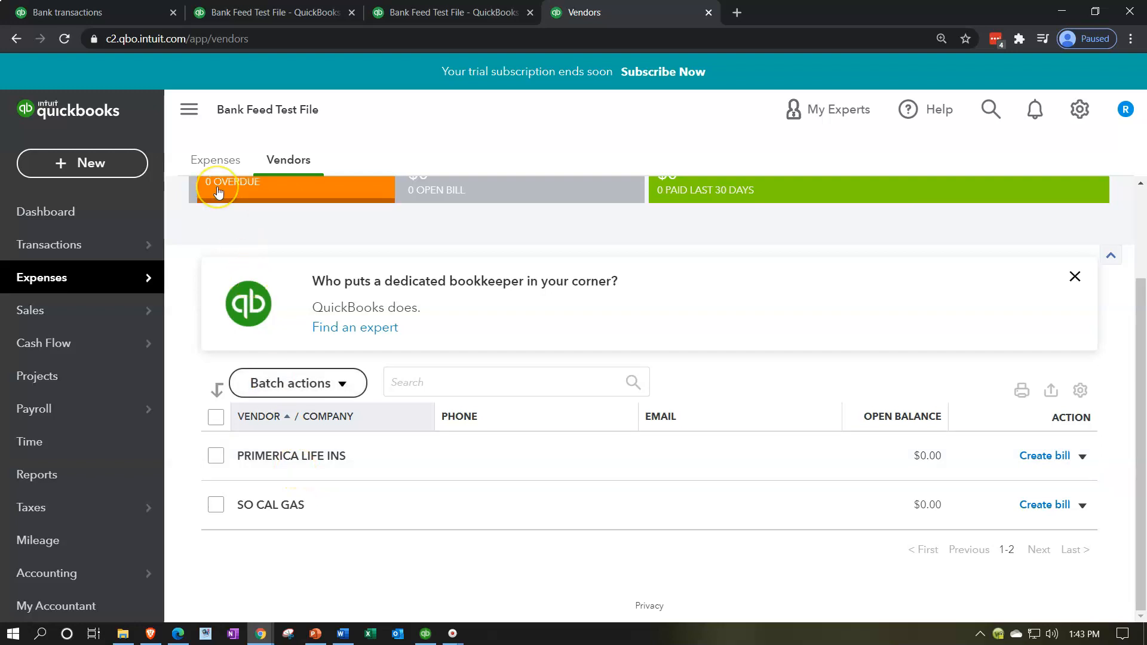
Sort the Checking bank feed transactions by description and locate the VERIZON WIRELESS payments
click(78, 12)
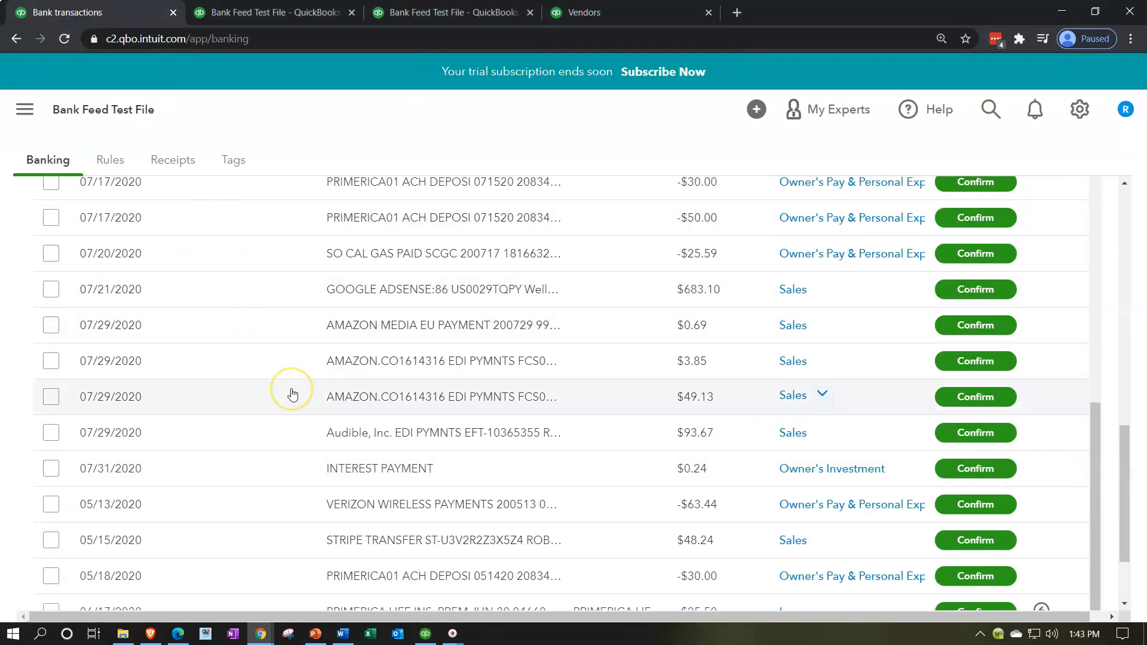
scroll(292, 395, up, 15)
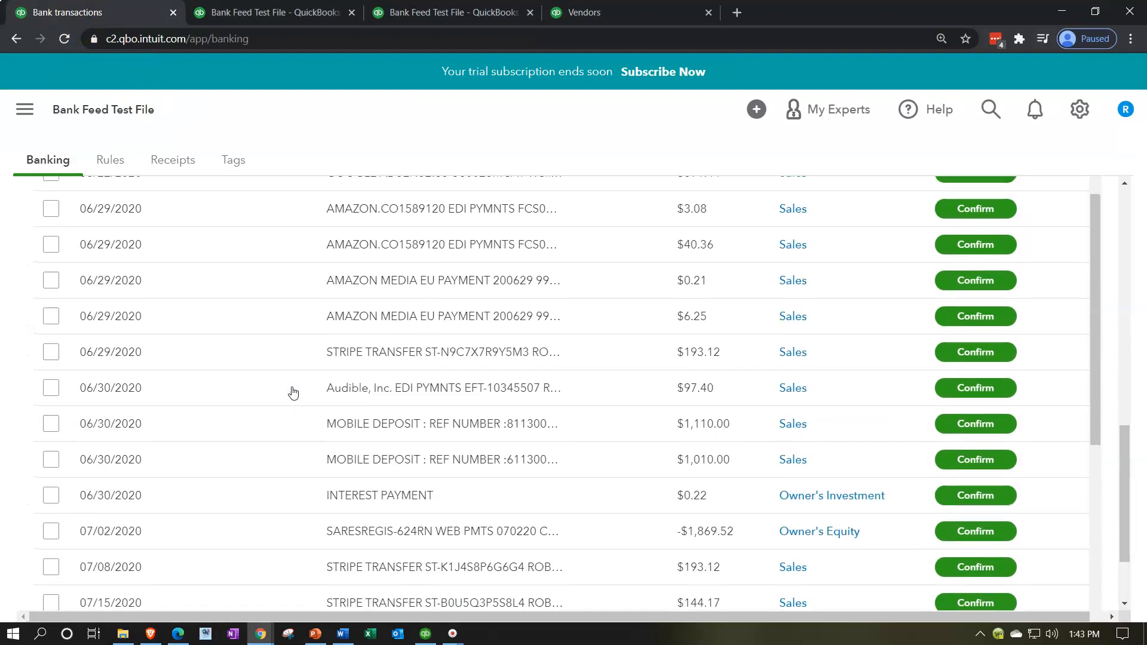
scroll(293, 391, up, 15)
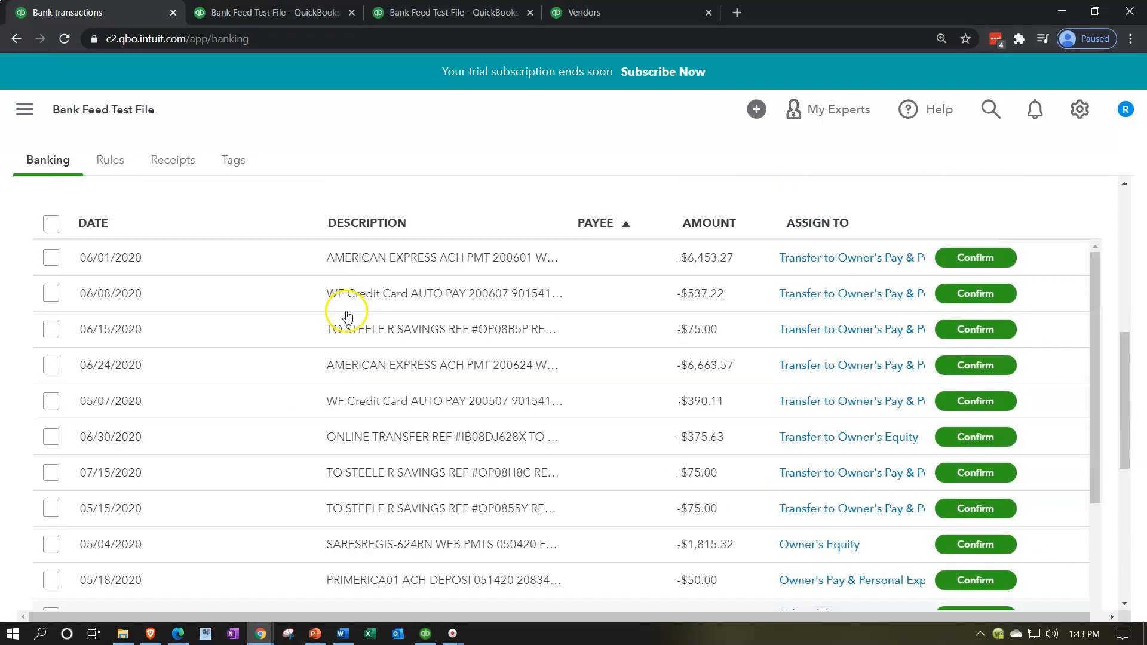
click(441, 229)
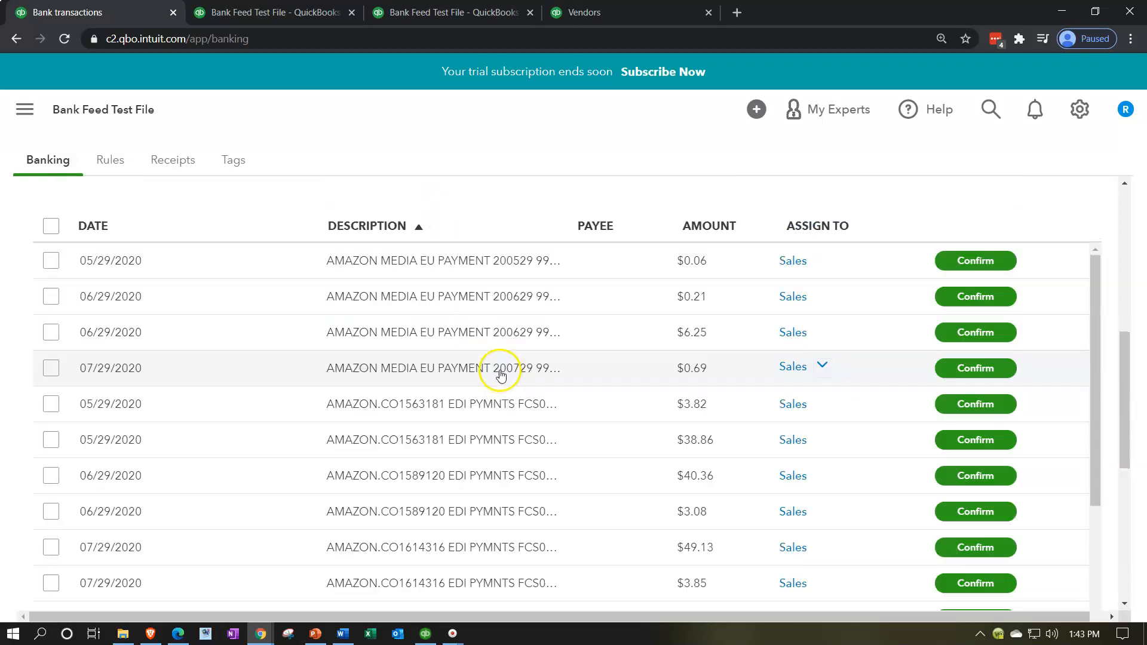
scroll(501, 379, down, 20)
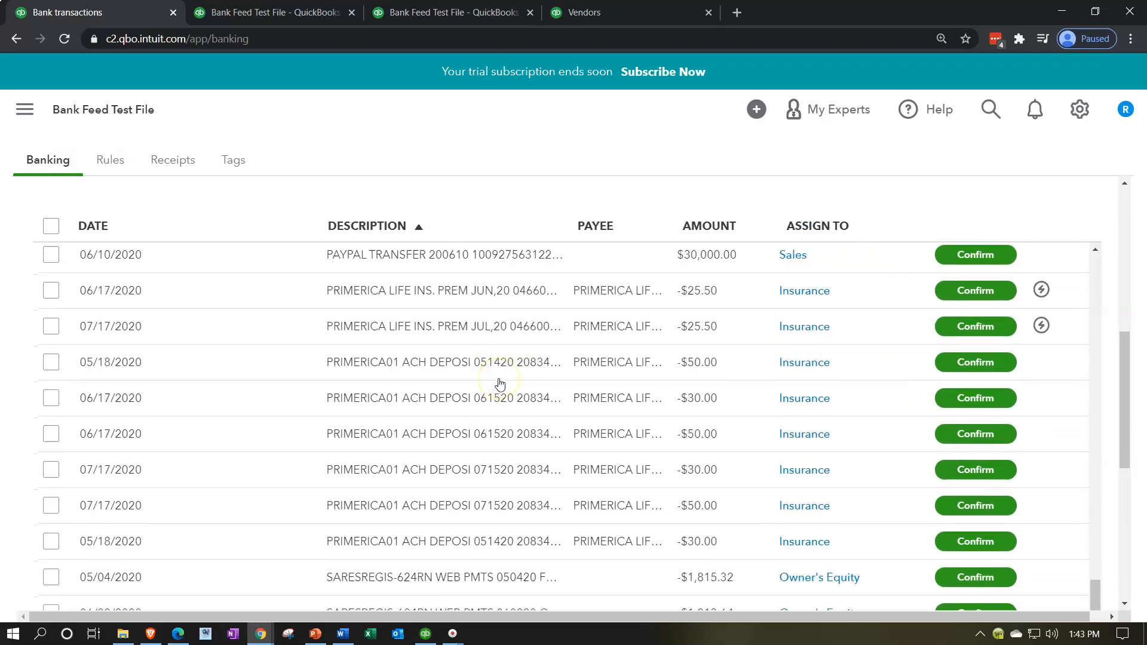
scroll(501, 382, down, 9)
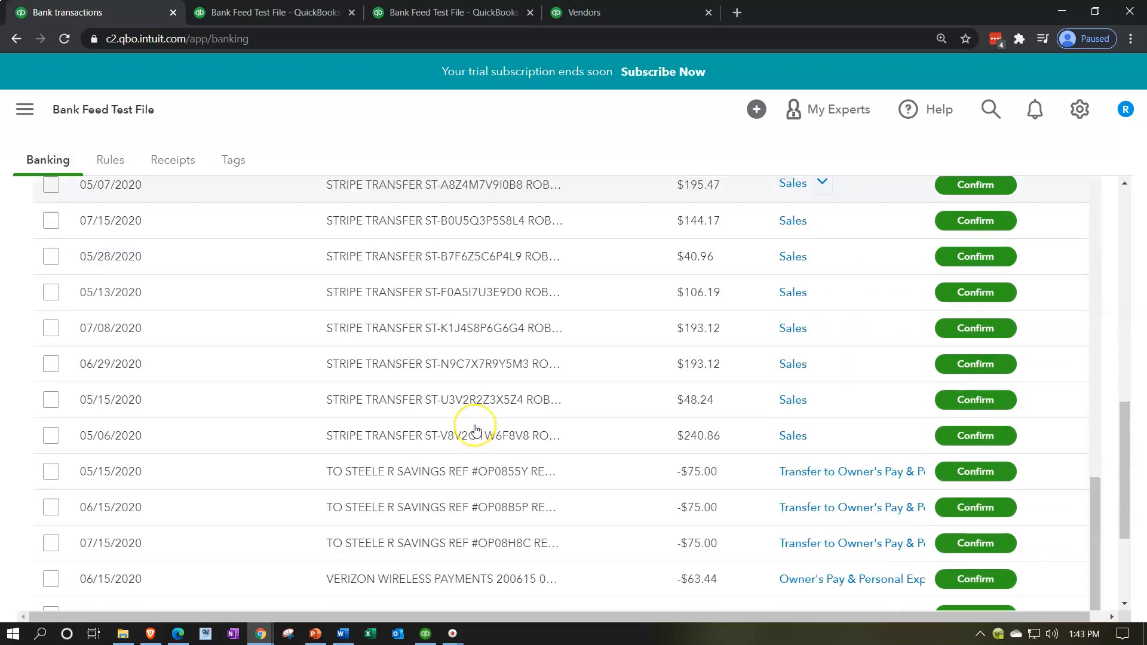
scroll(476, 430, down, 1)
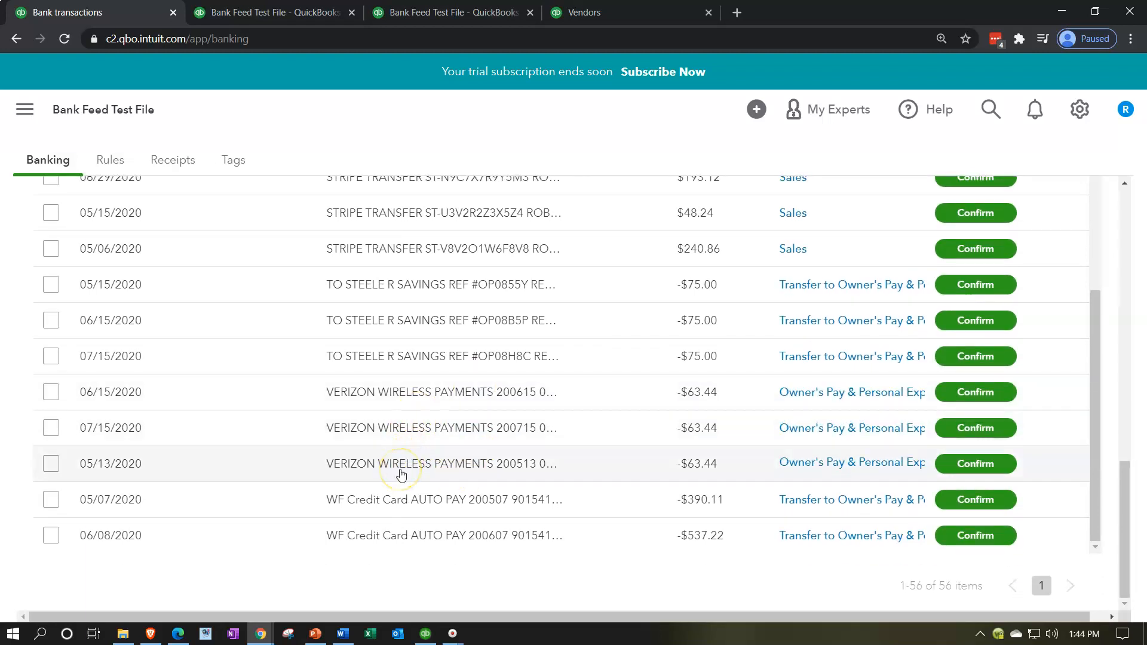
Add VERIZON WIRELESS as a new vendor on the 05/13/2020 VERIZON WIRELESS bank feed transaction
click(628, 476)
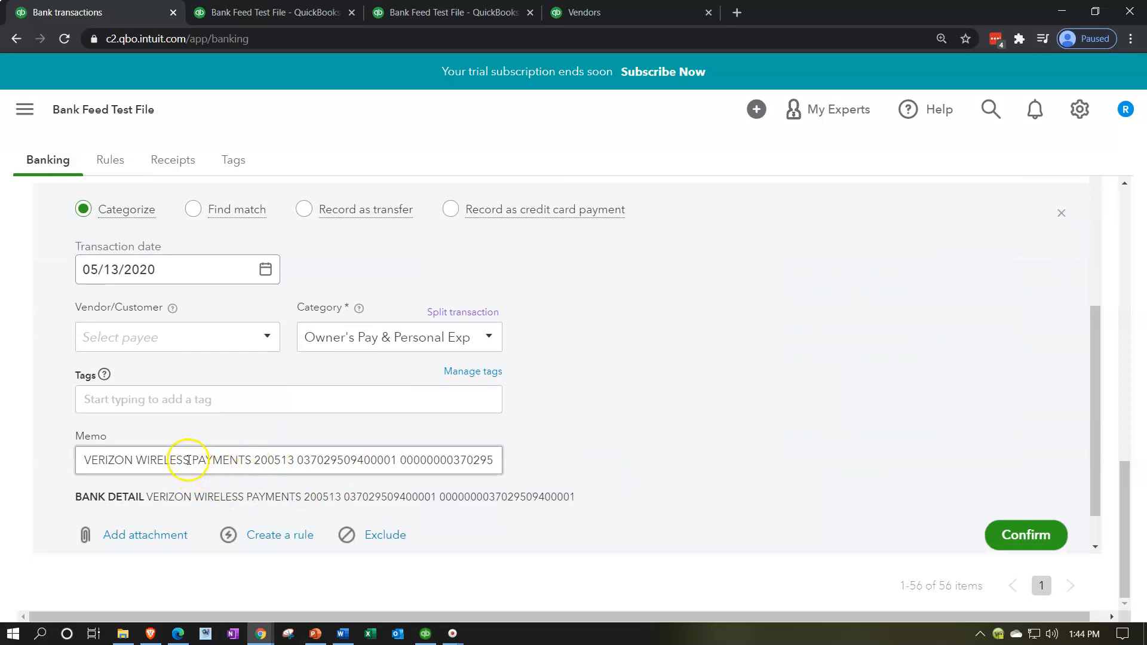
drag(190, 460, 65, 454)
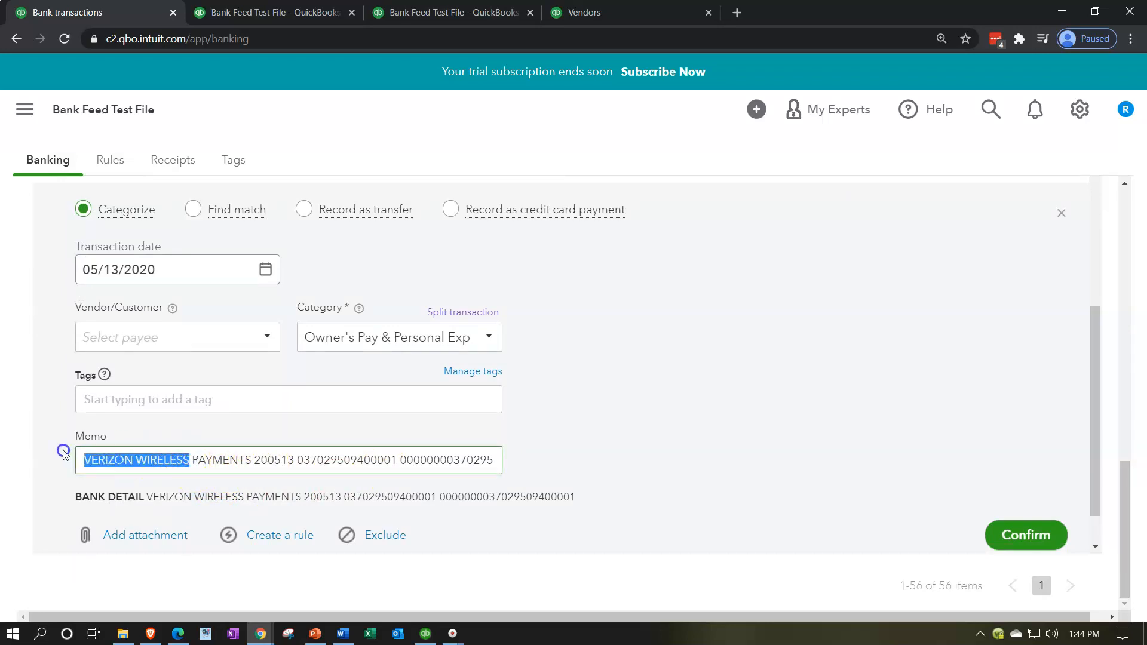
key(ctrl+c)
click(128, 334)
key(ctrl+v)
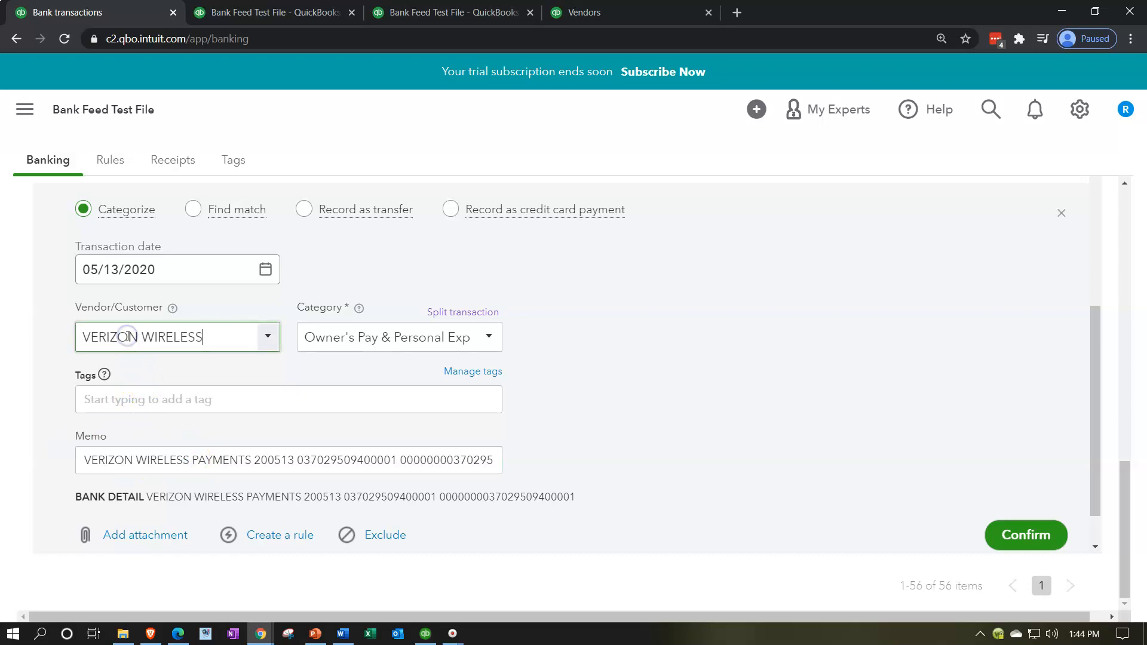
key(Tab)
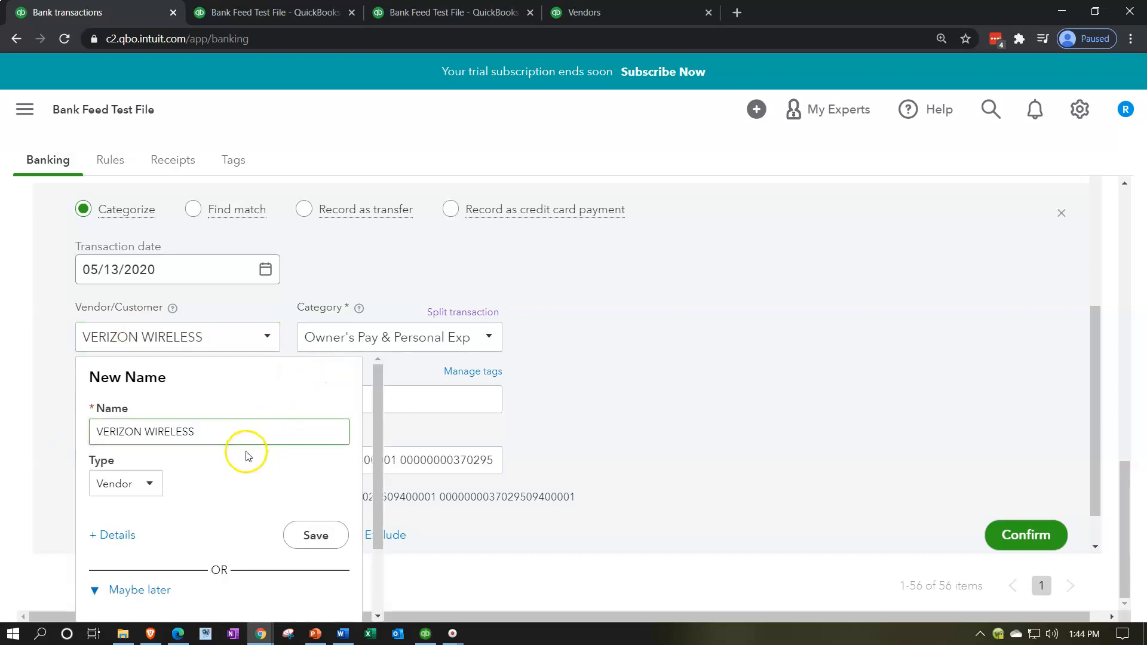
click(309, 536)
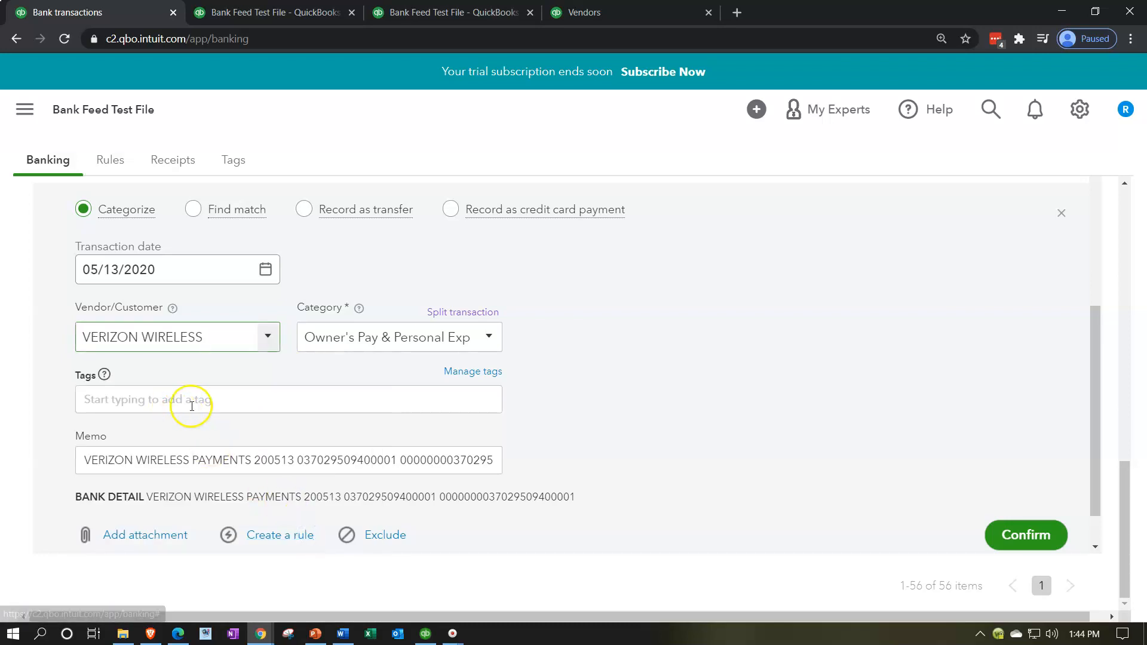
Create a rule from the 05/13/2020 Verizon transaction and name it VERIZON WIRELESS
scroll(618, 368, down, 1)
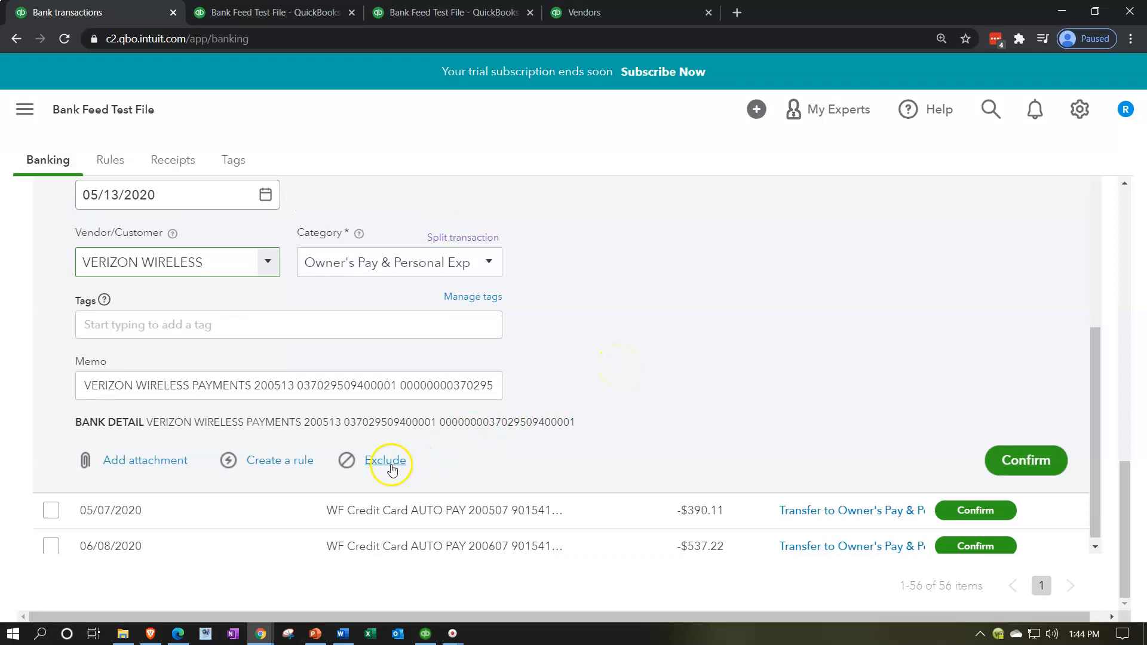
click(283, 465)
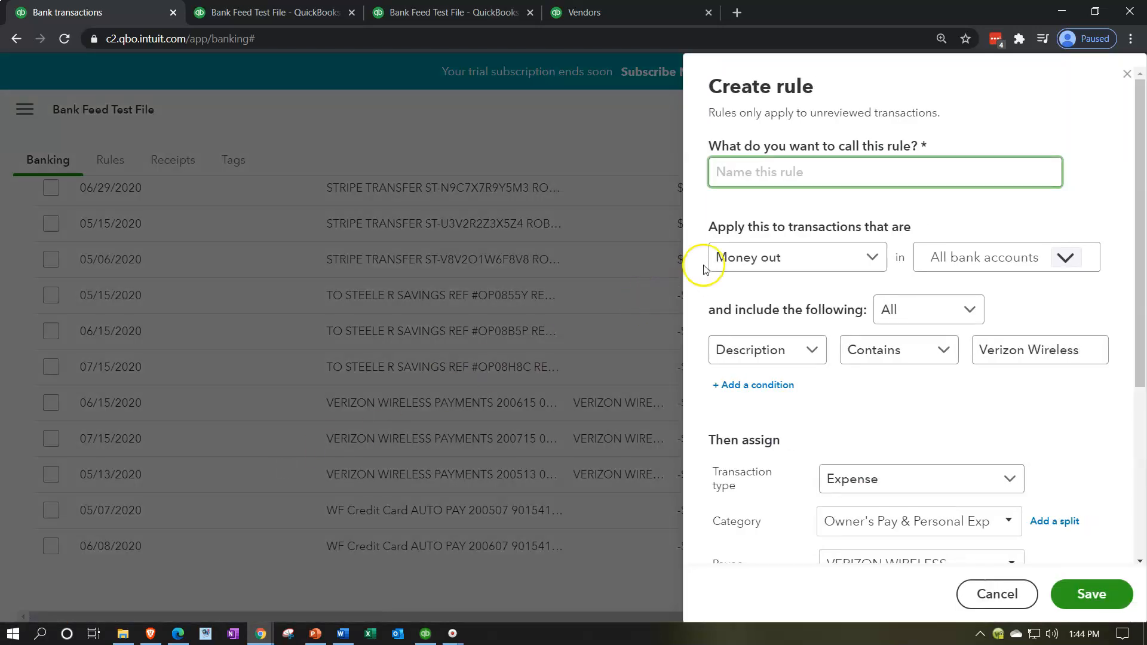
click(773, 175)
key(ctrl+v)
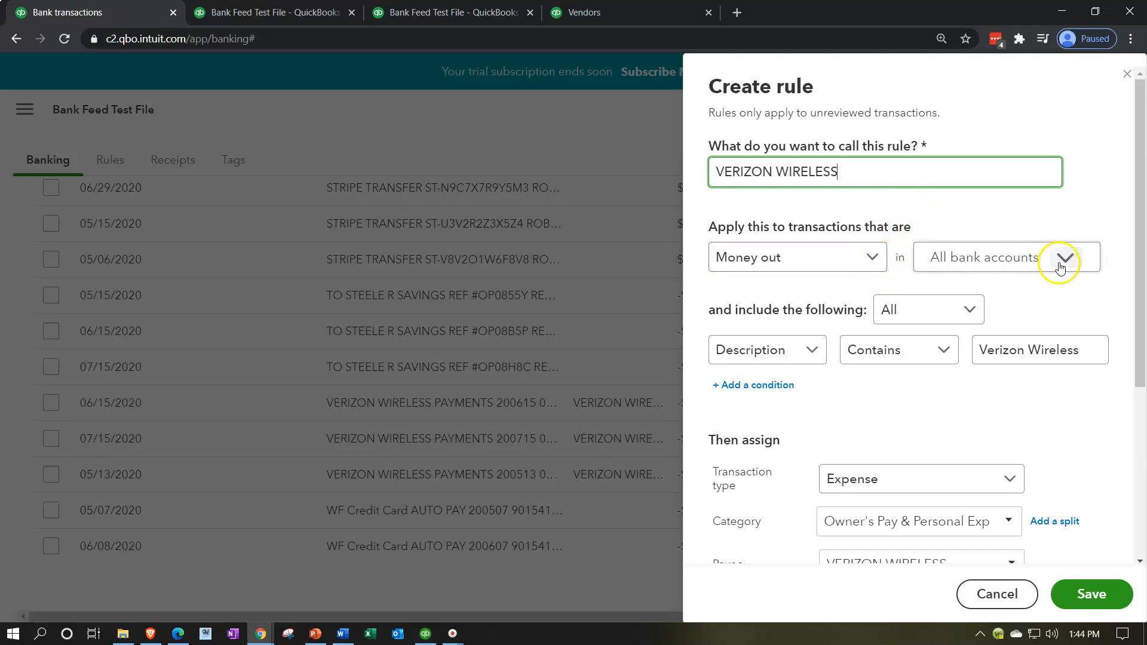
Set the rule's condition to match all transactions whose Bank text contains Verizon Wireless
click(969, 312)
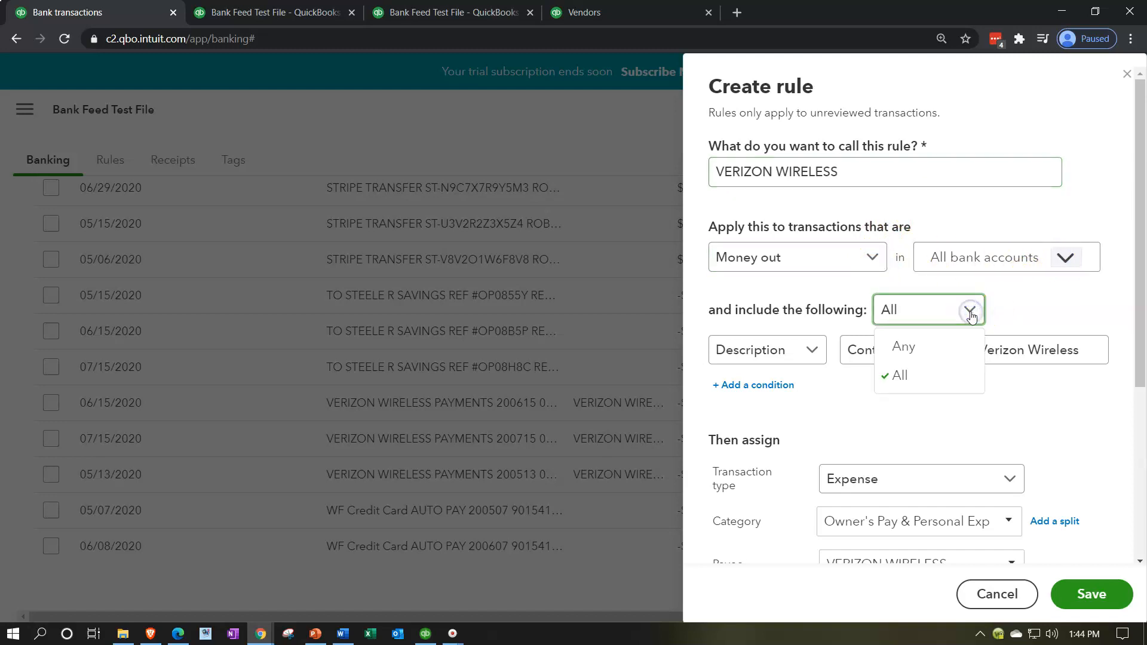
click(971, 315)
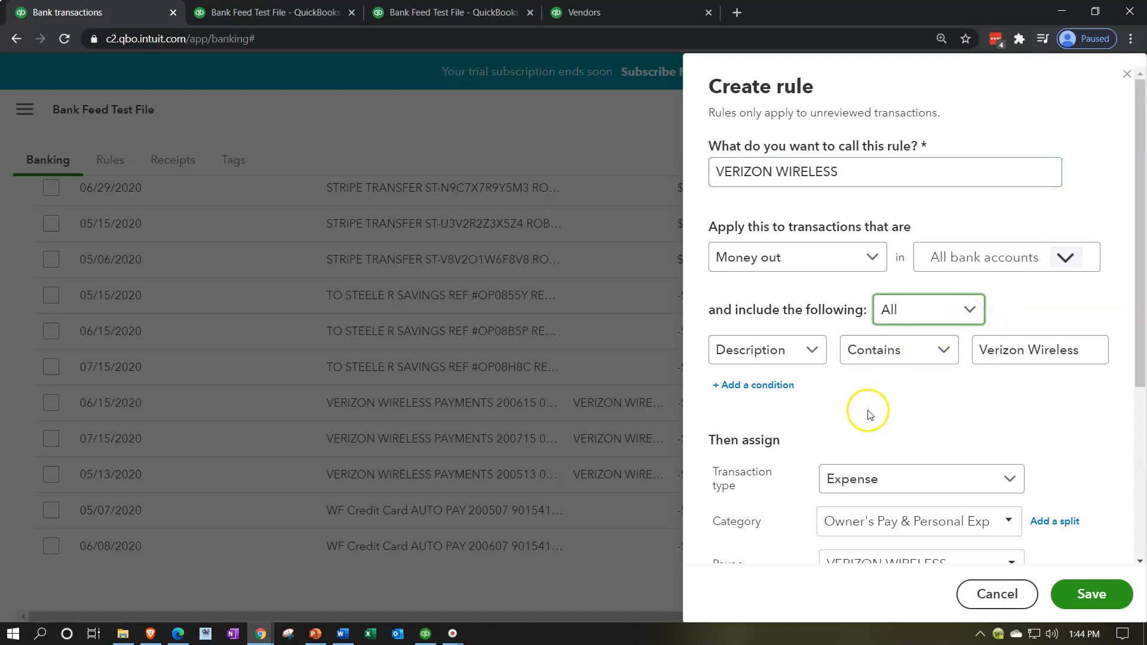
click(816, 358)
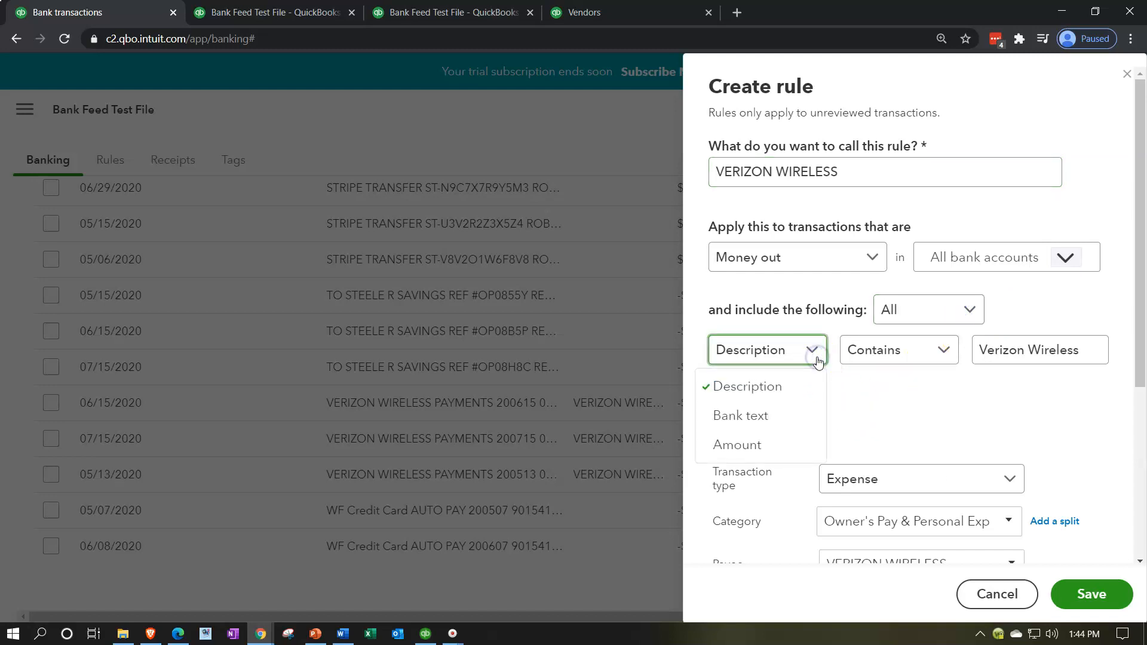
click(783, 421)
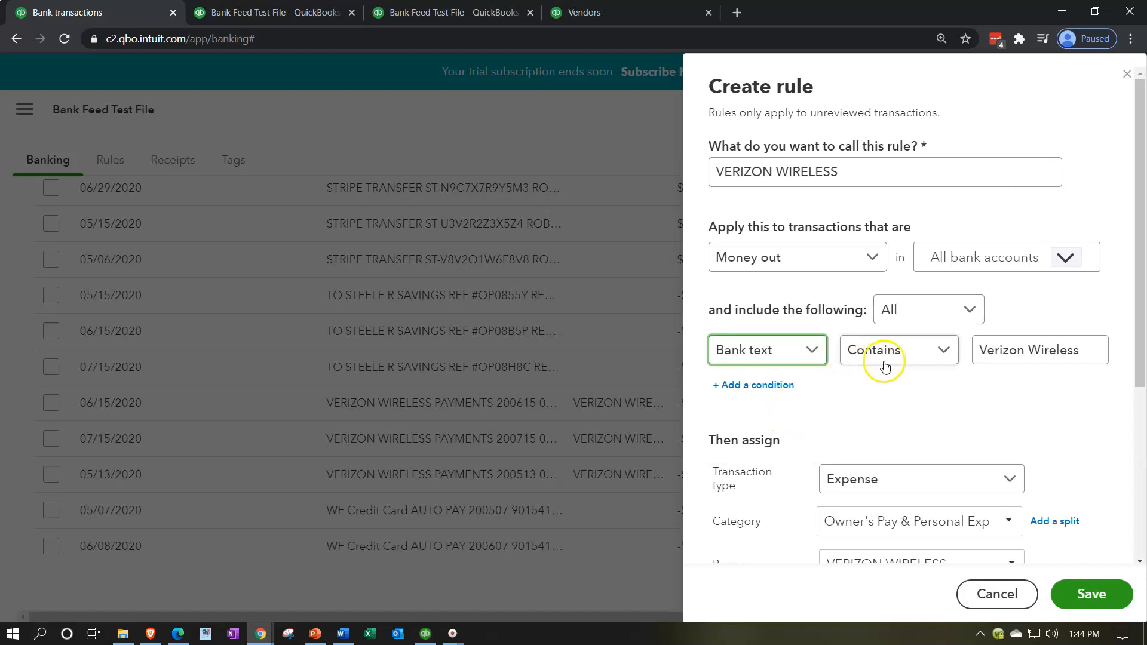
click(945, 351)
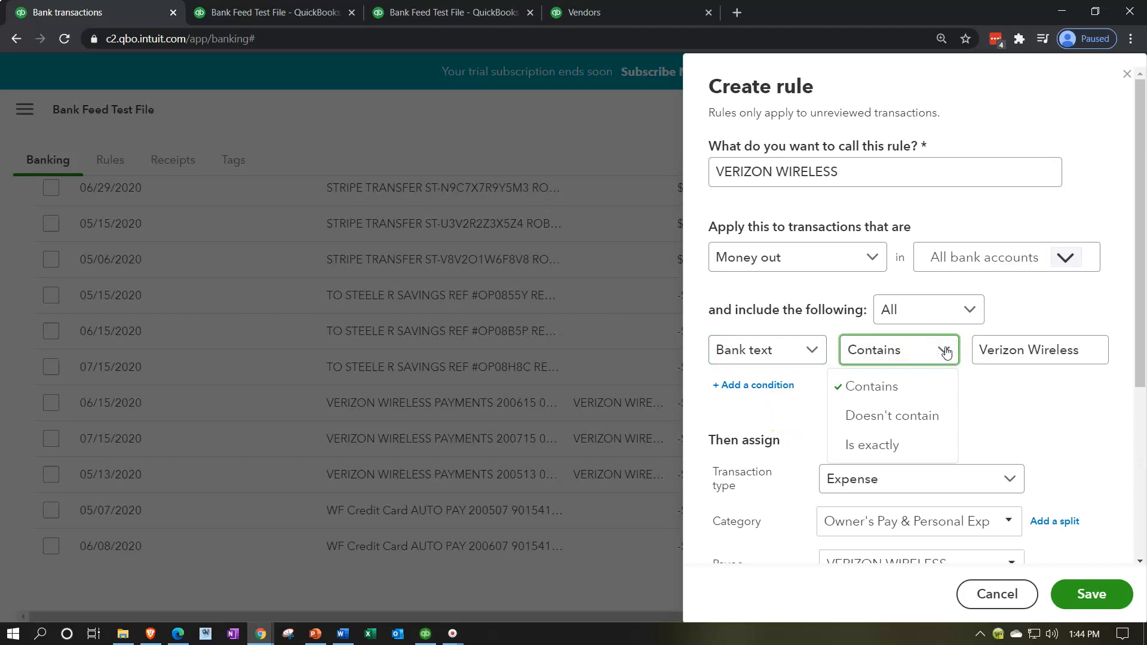
click(945, 351)
Review the rule's conditions and its assigned transaction type, category, payee, tags and memo
scroll(994, 452, down, 1)
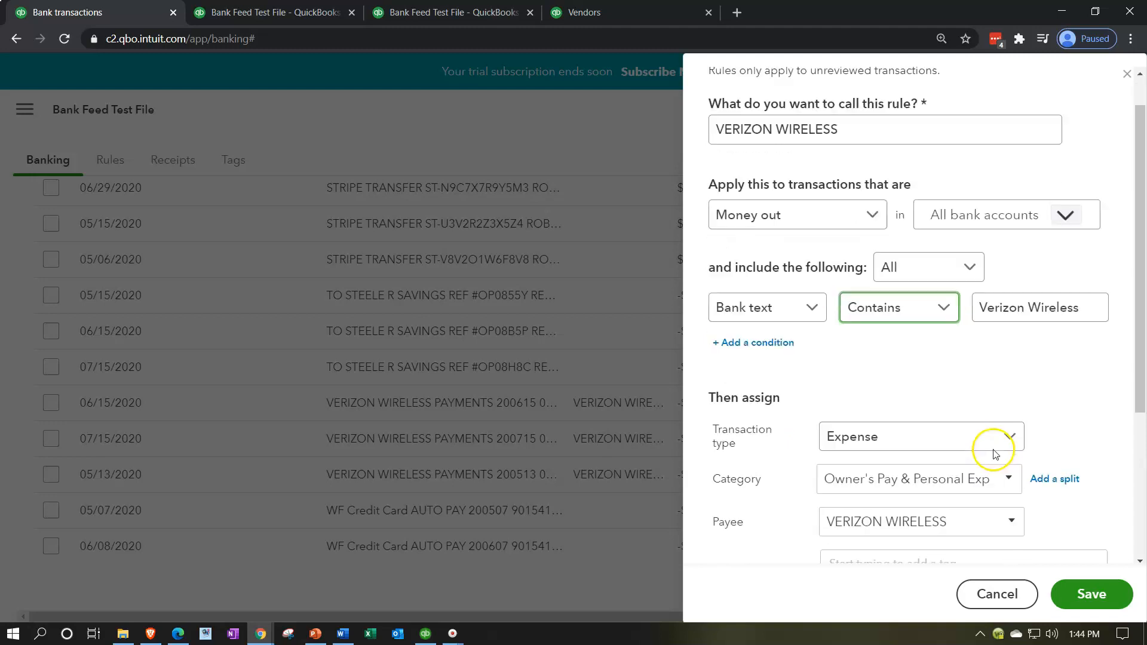
scroll(962, 527, down, 1)
scroll(962, 505, down, 2)
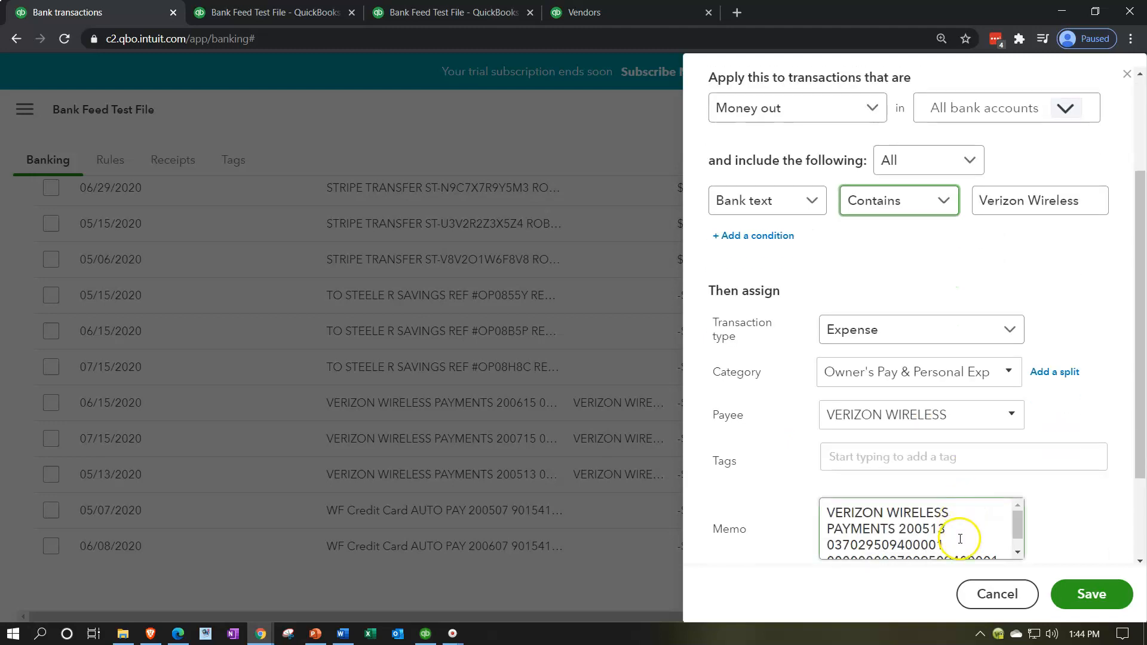
scroll(980, 478, up, 3)
click(1058, 373)
scroll(1064, 389, down, 2)
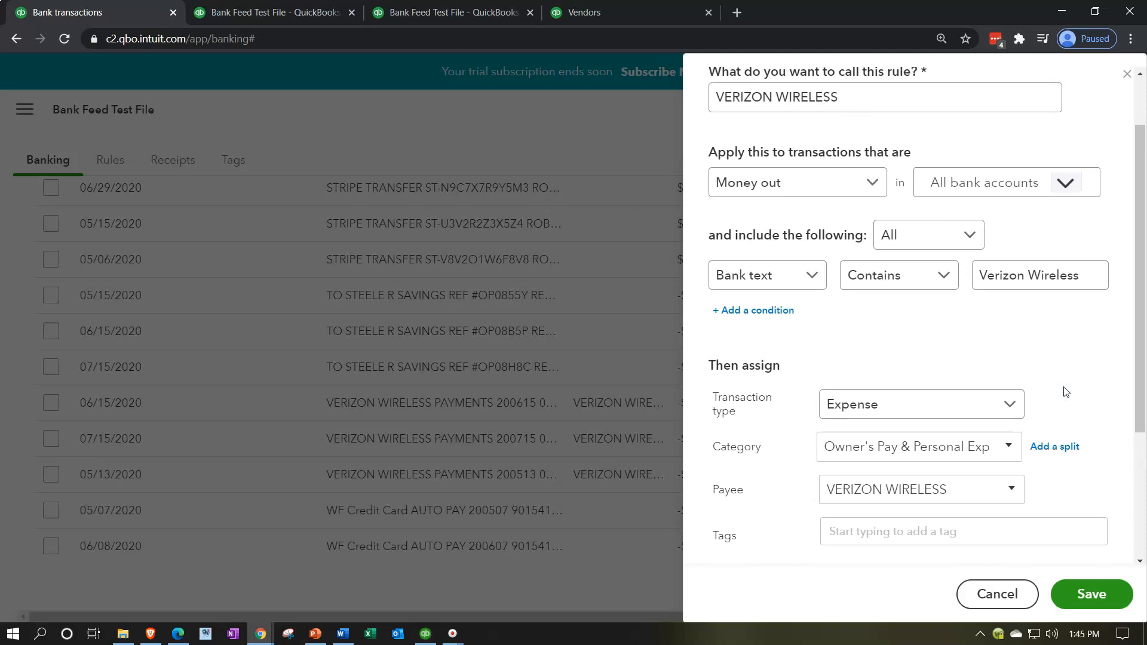
scroll(1065, 390, down, 3)
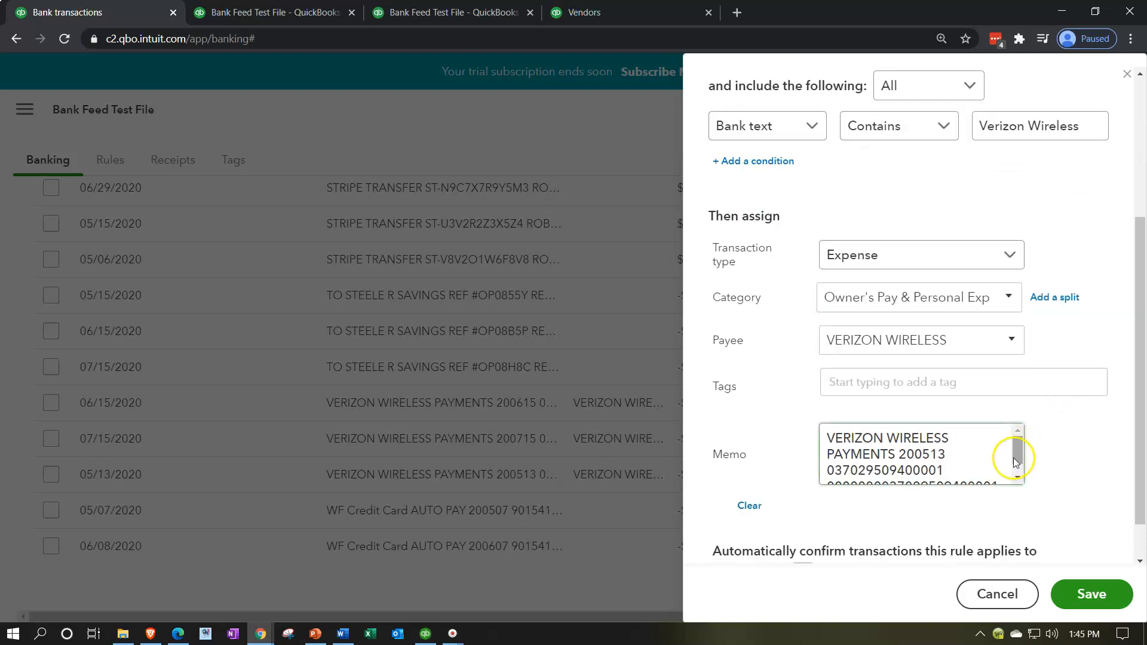
scroll(1052, 468, up, 2)
scroll(1054, 469, up, 2)
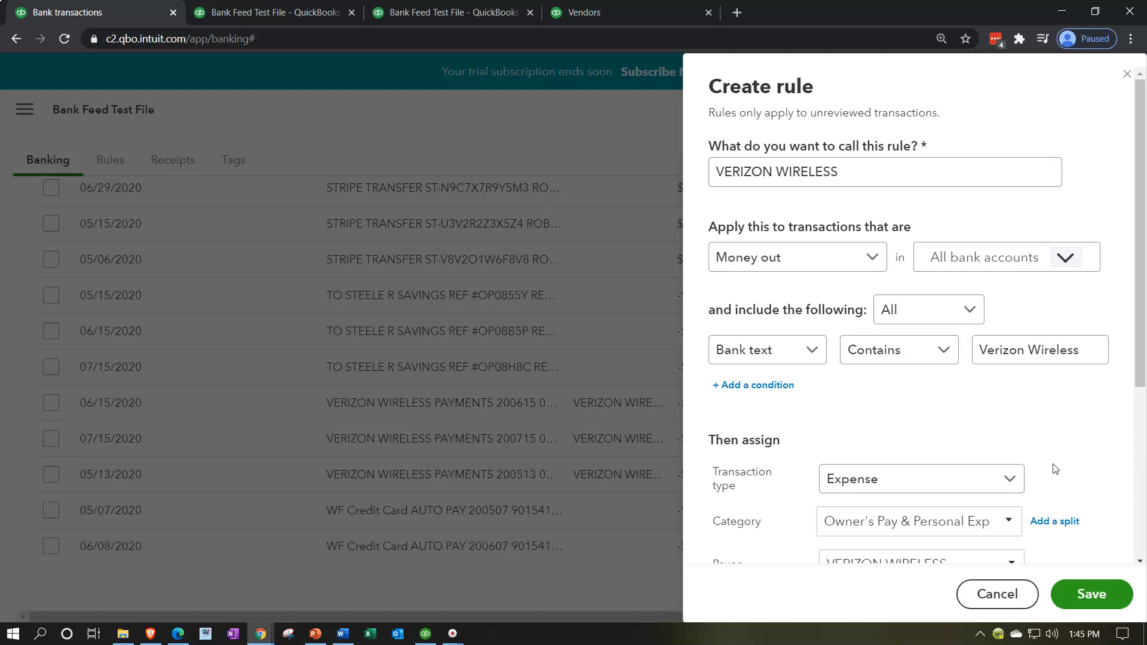
scroll(970, 421, down, 1)
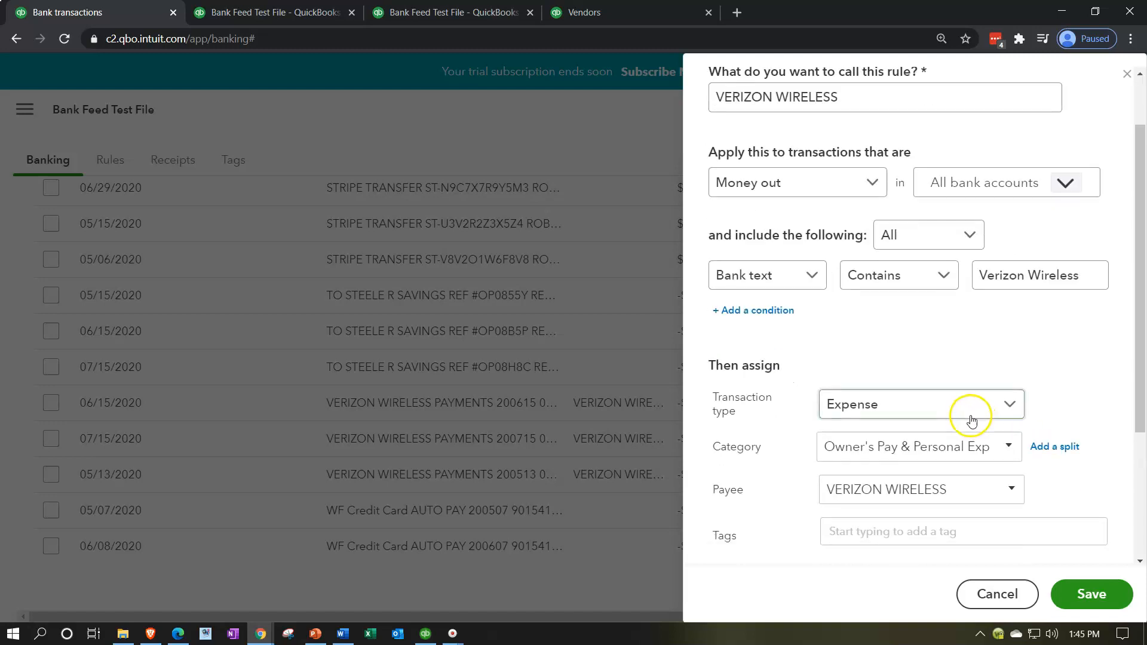
scroll(1032, 364, down, 1)
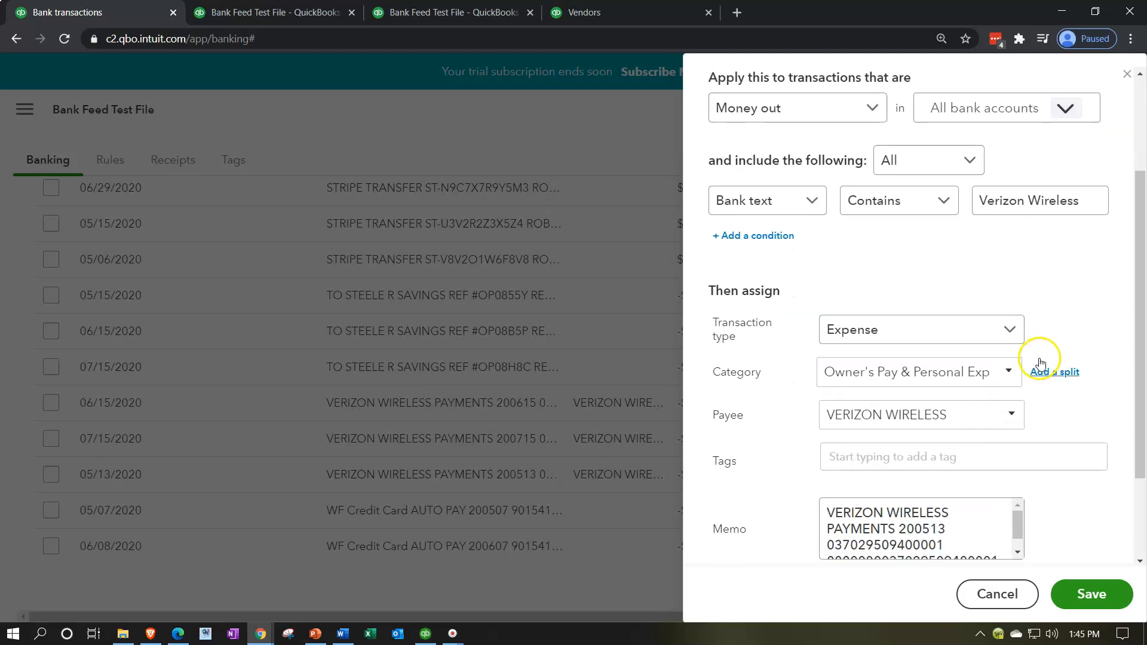
Start a new account for the rule's category with Expenses as the account type
click(1010, 373)
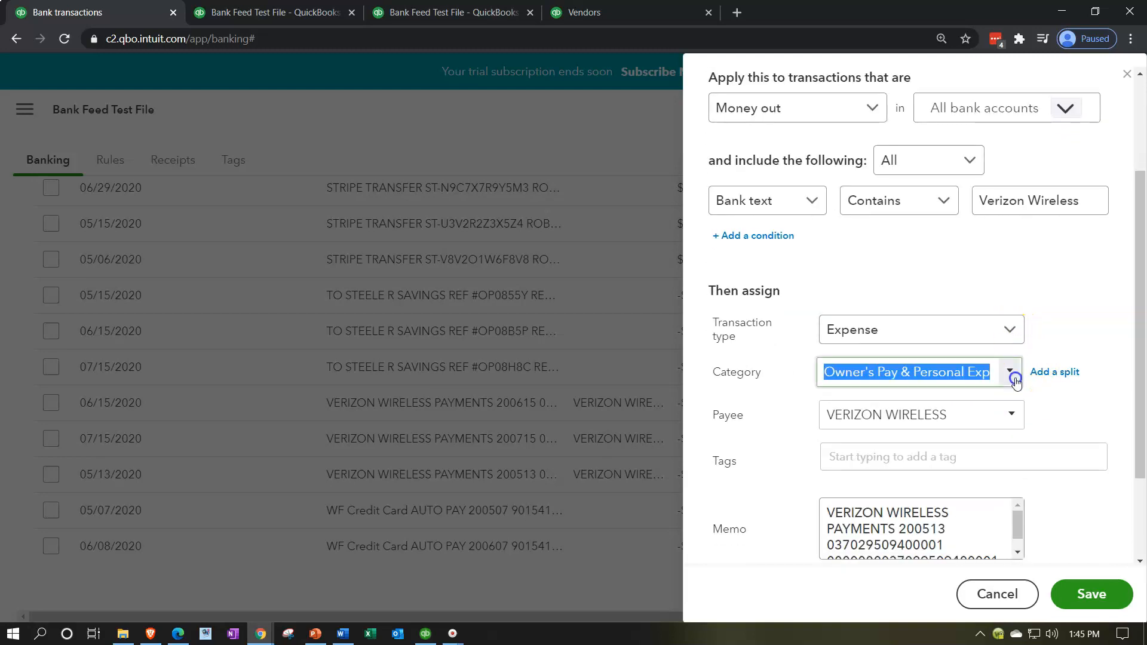
scroll(960, 332, up, 6)
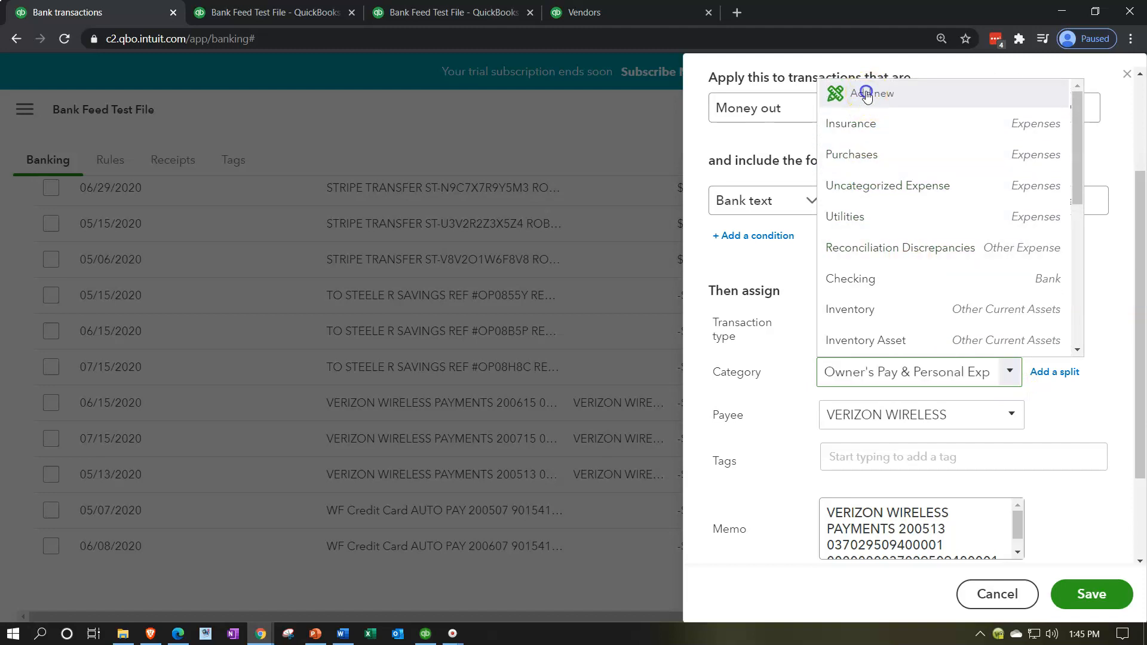
click(866, 94)
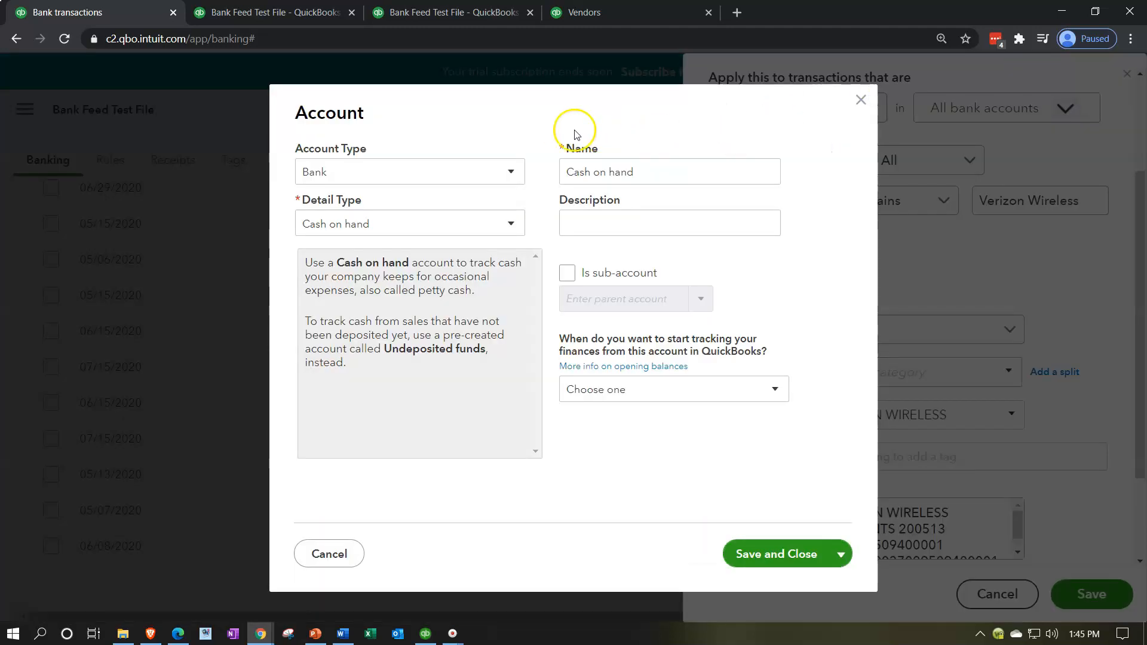
click(511, 173)
scroll(427, 298, down, 2)
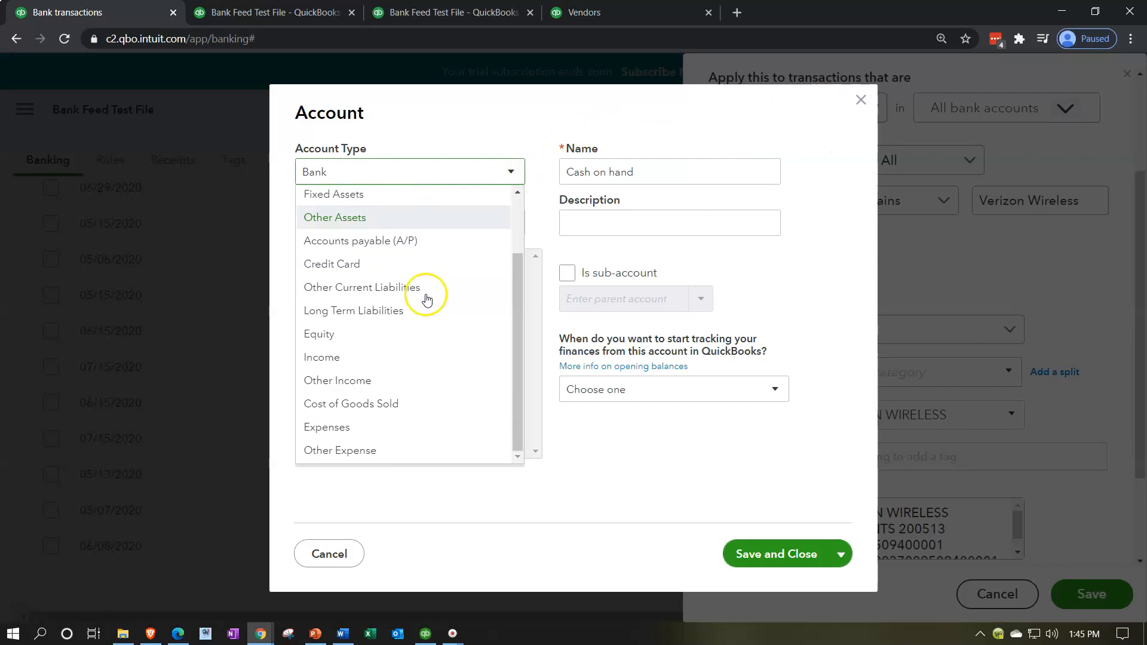
click(370, 428)
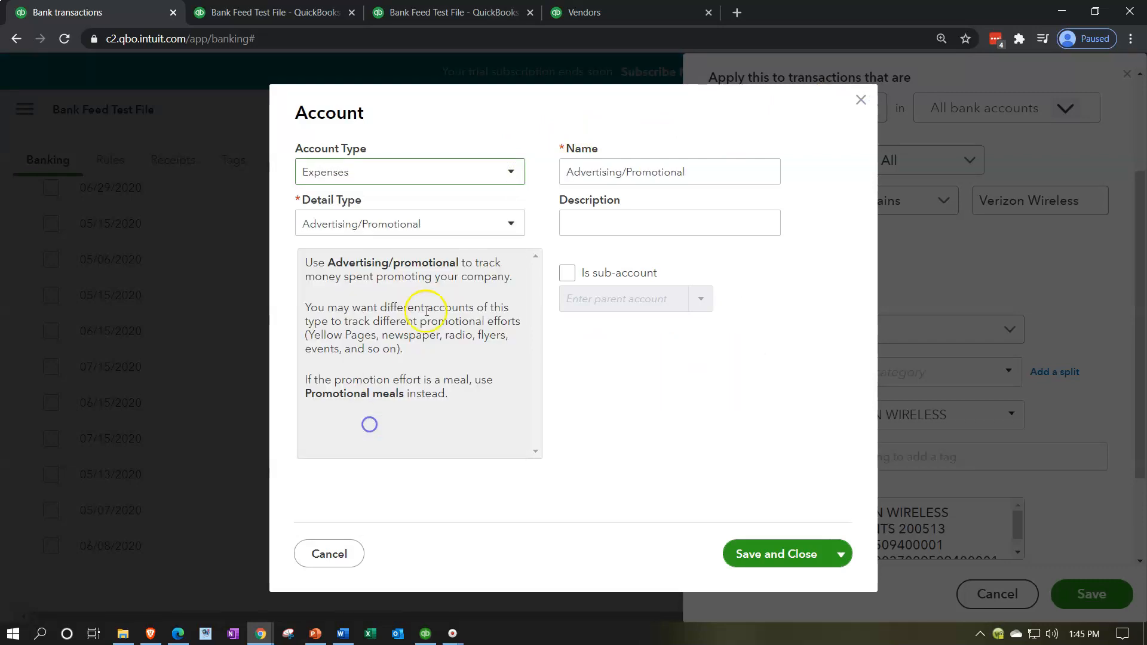
Set the new account's detail type to Utilities and name it Telephone
click(511, 225)
scroll(439, 380, down, 4)
scroll(440, 383, down, 4)
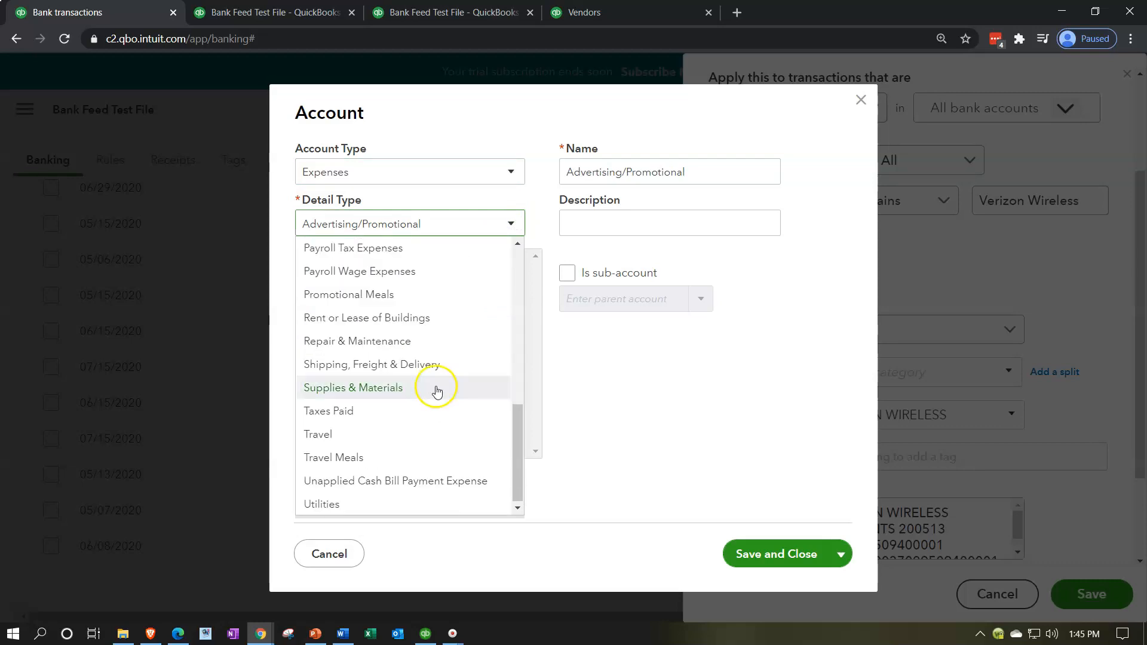
click(395, 505)
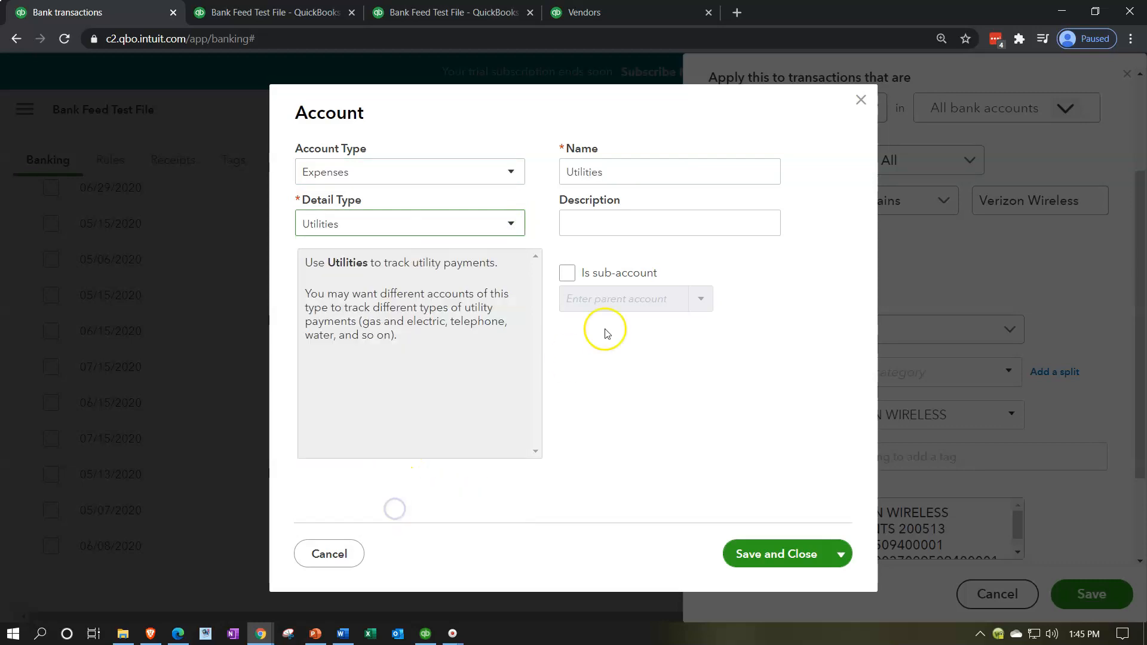
double_click(658, 172)
text(Telephone)
key(Tab)
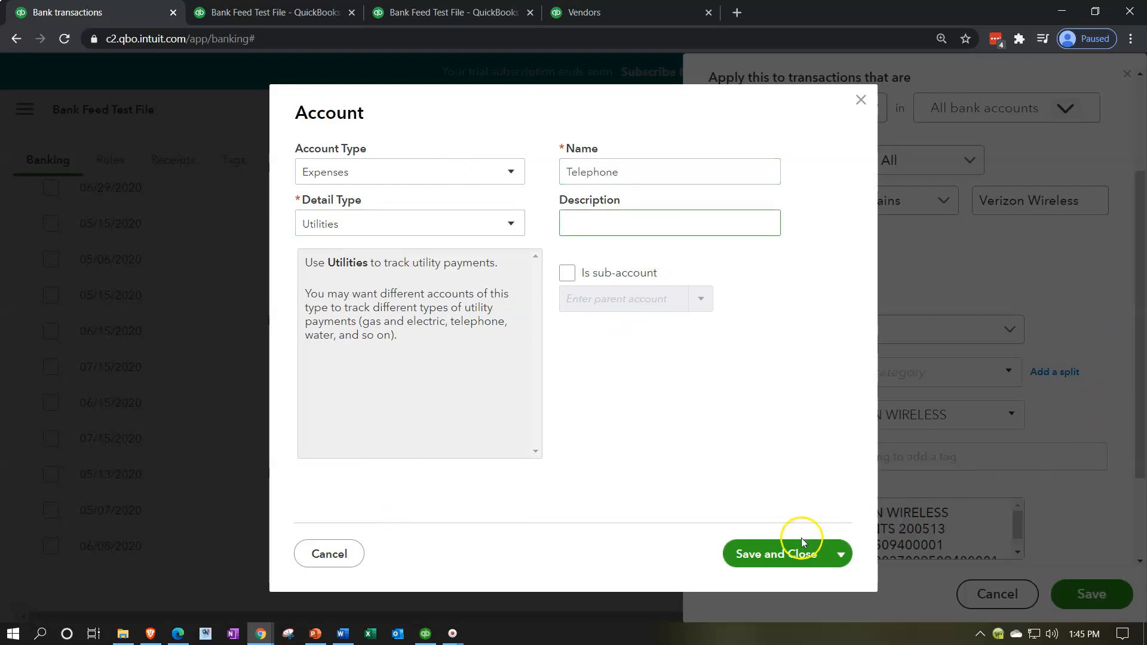
Save the Verizon Wireless rule with the new Telephone account as its category and confirm the 05/13/2020 VERIZON WIRELESS payment
click(790, 554)
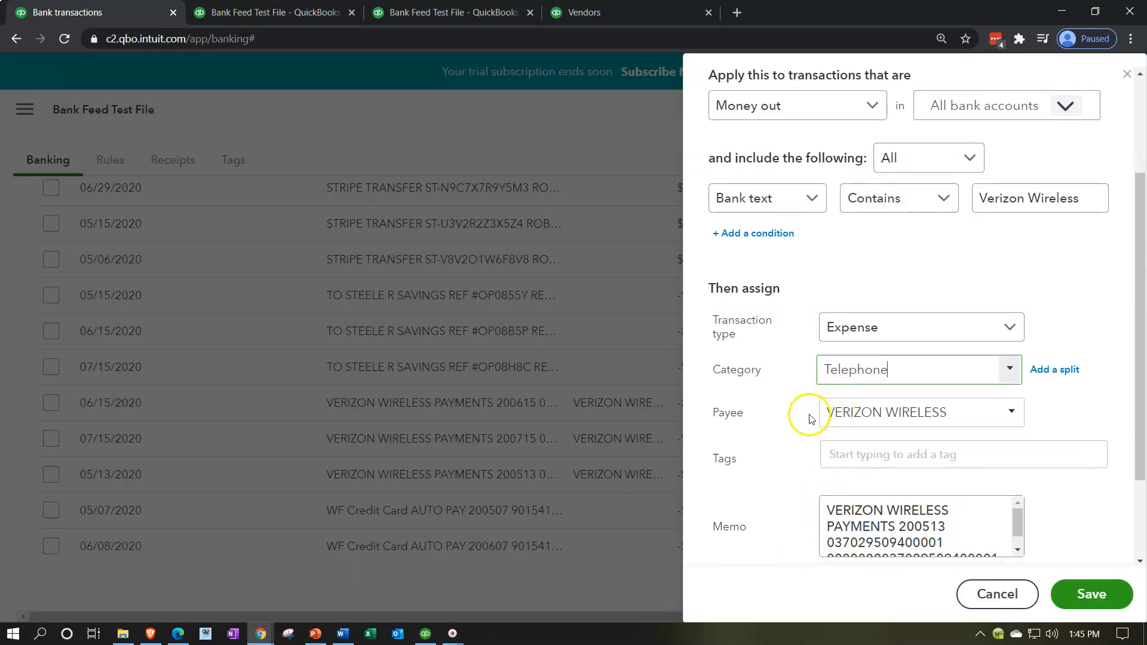
scroll(808, 412, down, 1)
scroll(818, 400, down, 1)
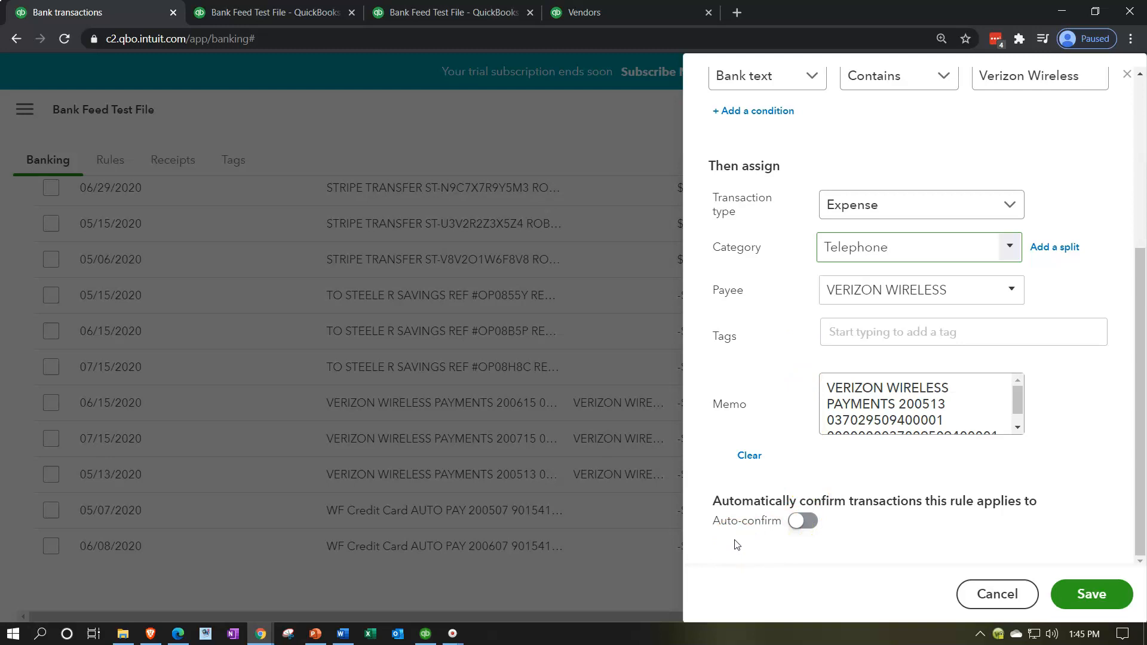
click(1078, 603)
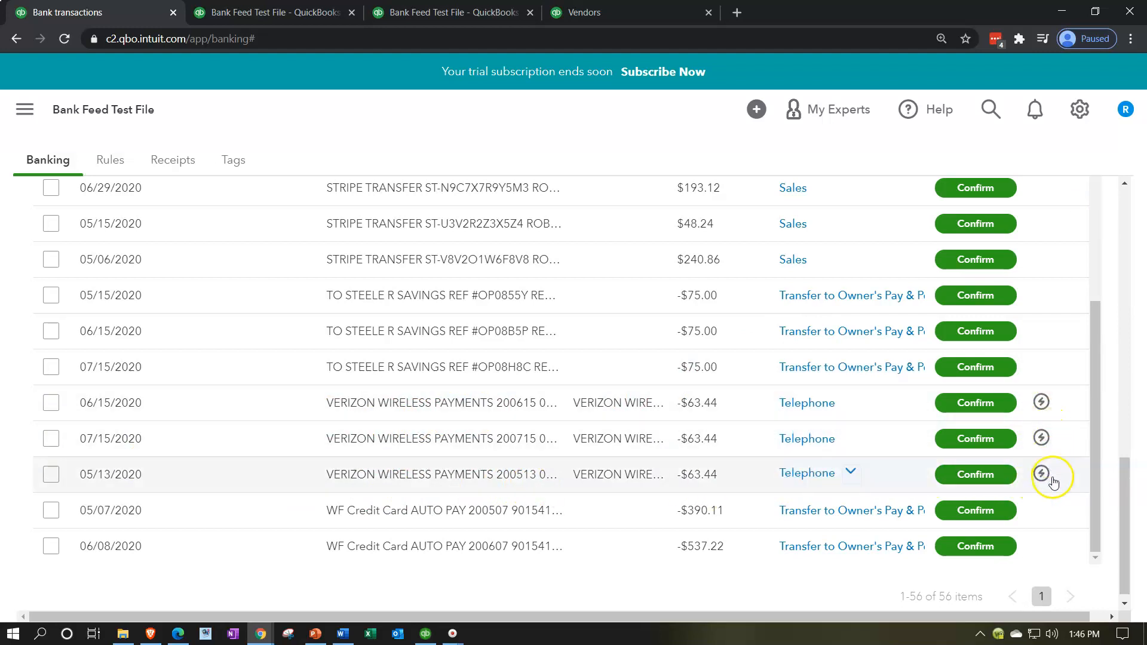
click(985, 475)
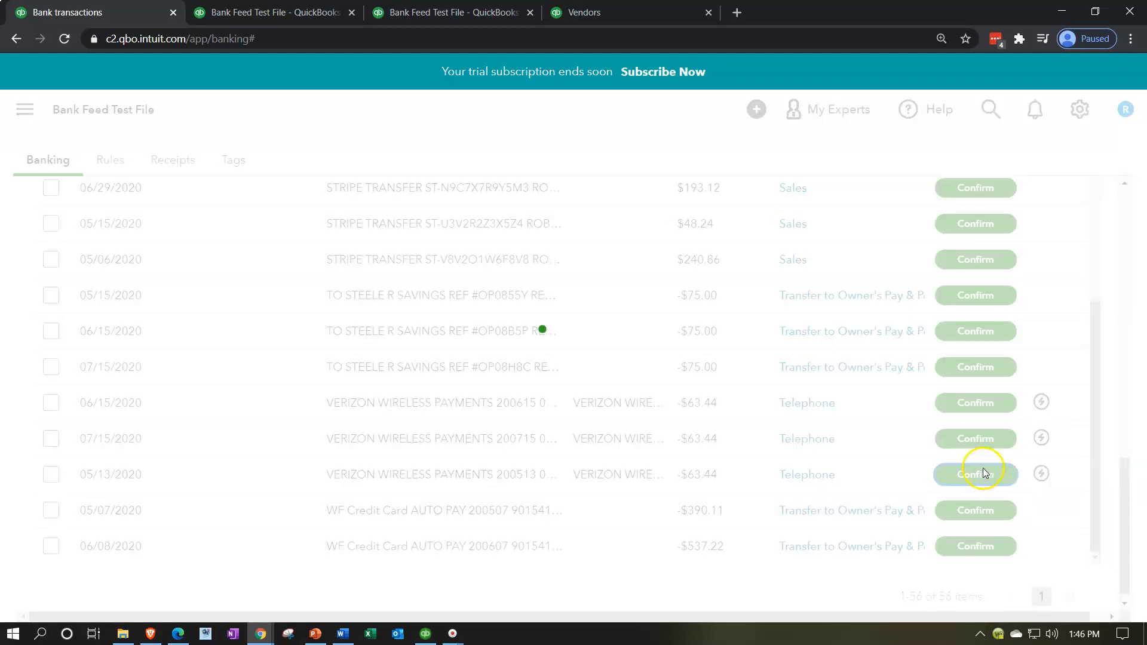
Rerun the 2020 Balance Sheet and open the transaction detail behind the Checking balance
click(282, 16)
scroll(302, 281, up, 4)
click(732, 280)
scroll(245, 392, down, 5)
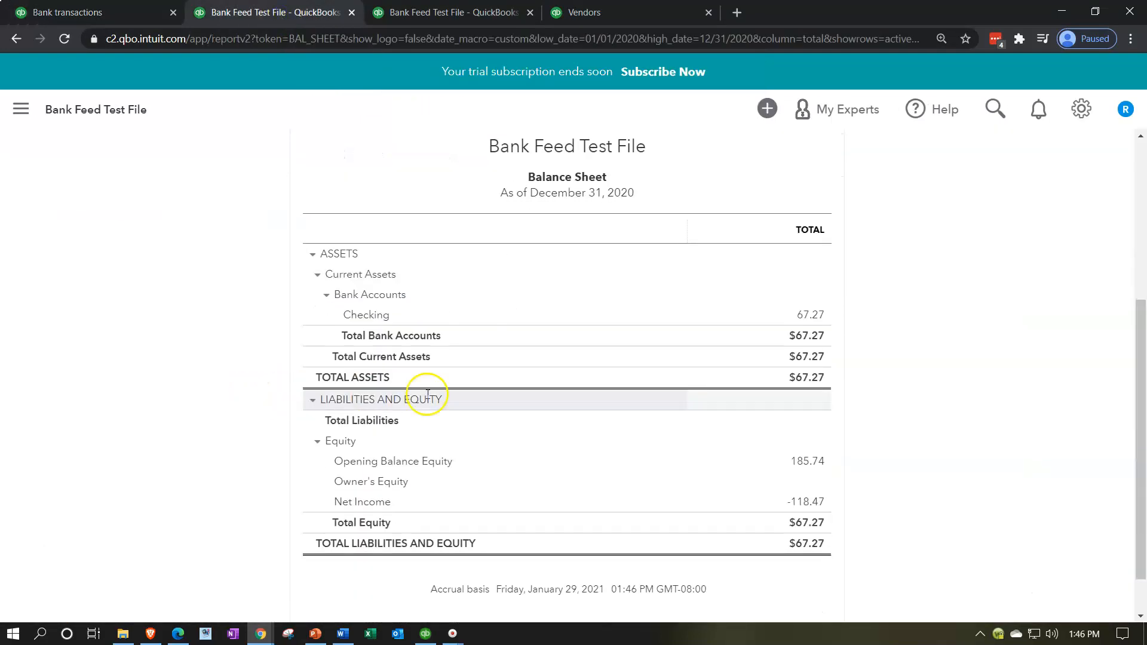
click(806, 316)
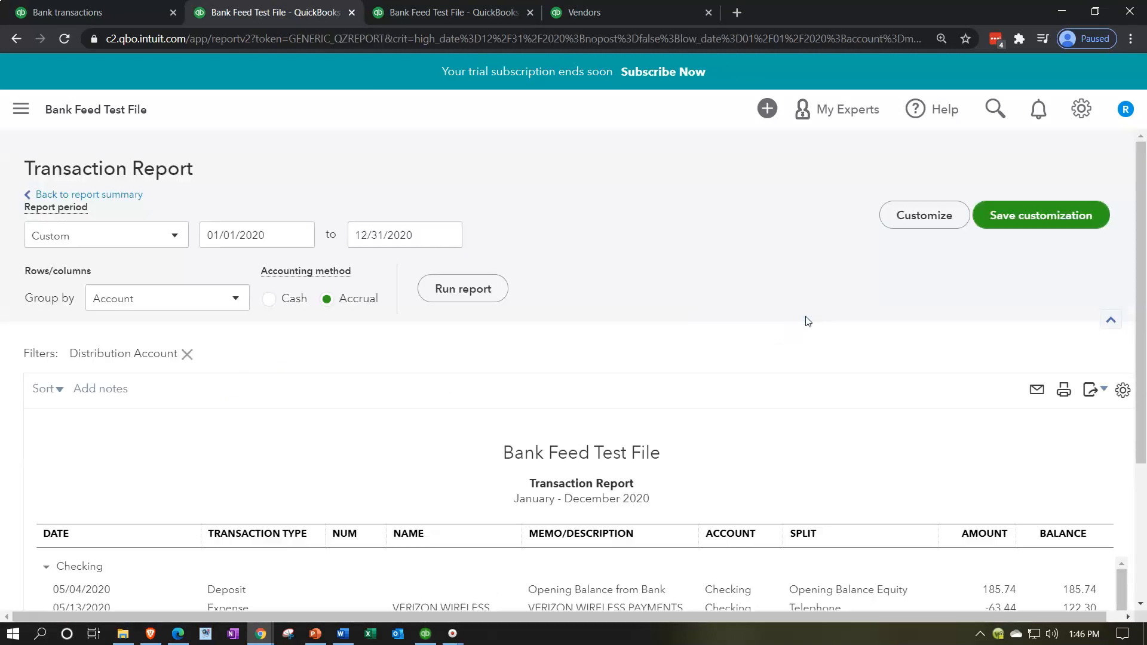
scroll(805, 319, down, 3)
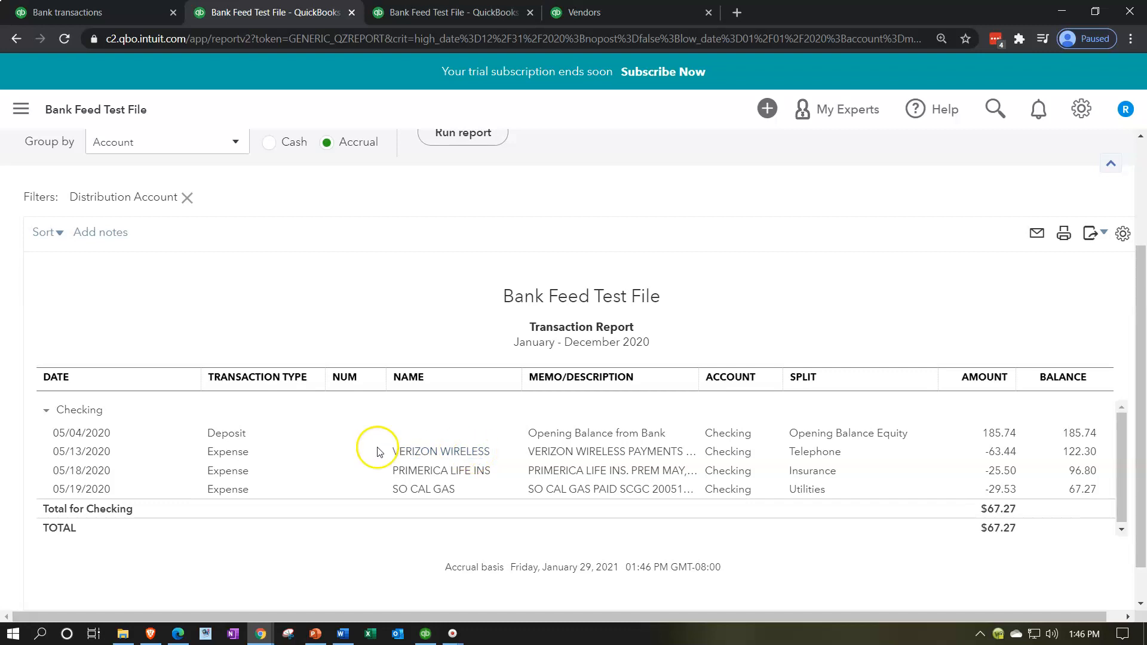
Inspect the 05/13/2020 VERIZON WIRELESS expense, close it and return to the Balance Sheet summary
click(992, 454)
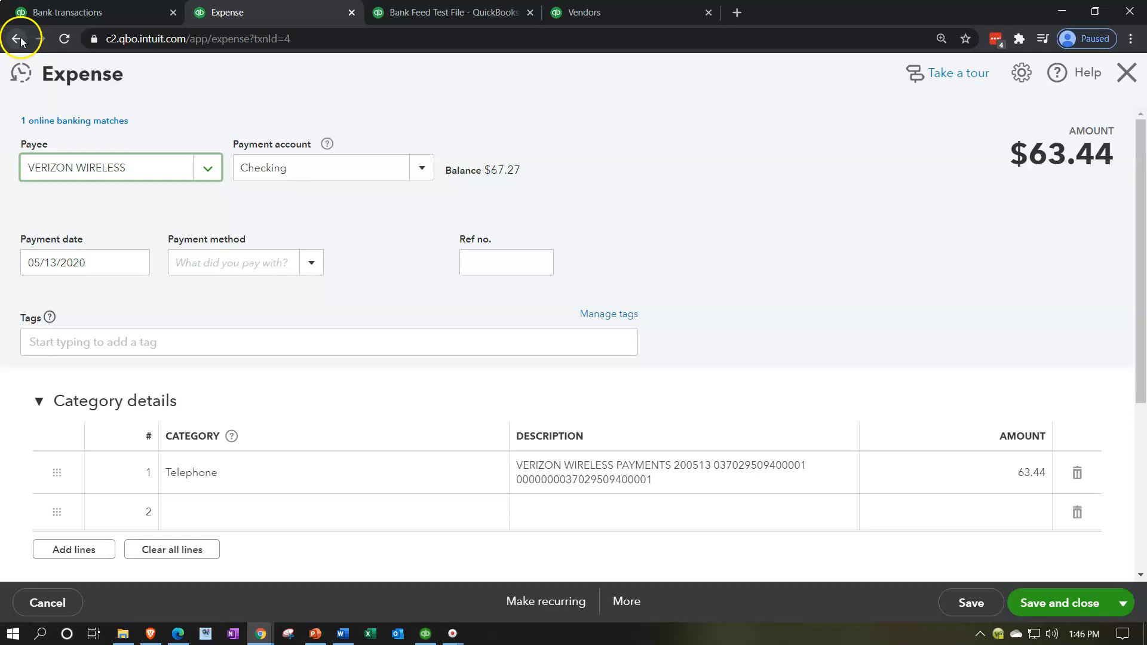
click(1127, 73)
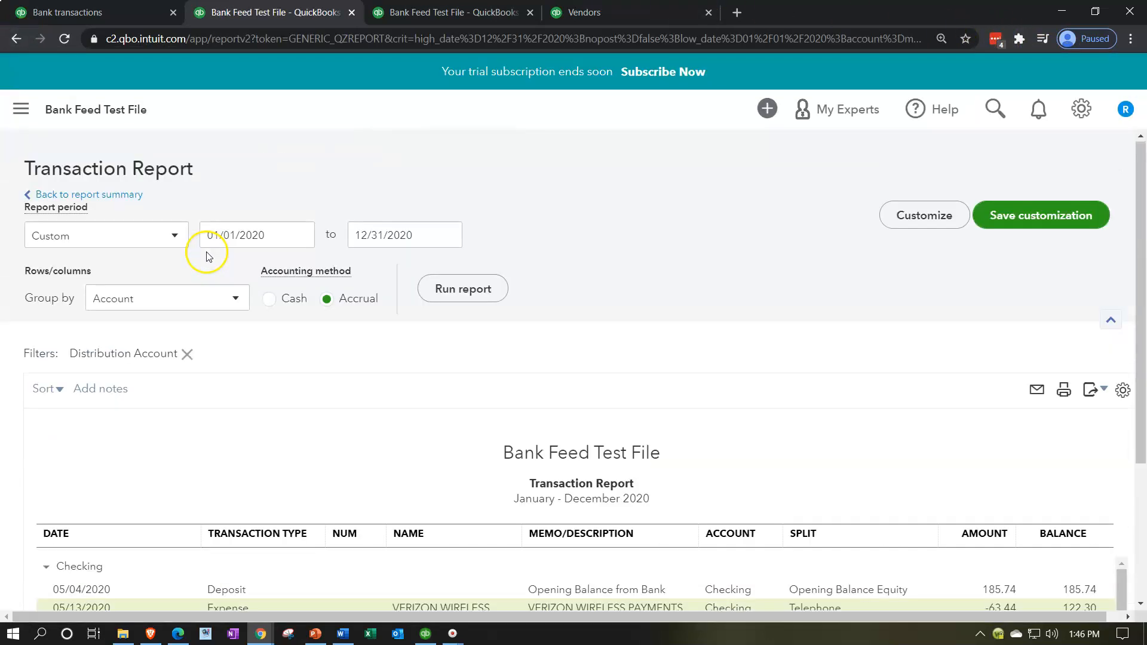
click(122, 195)
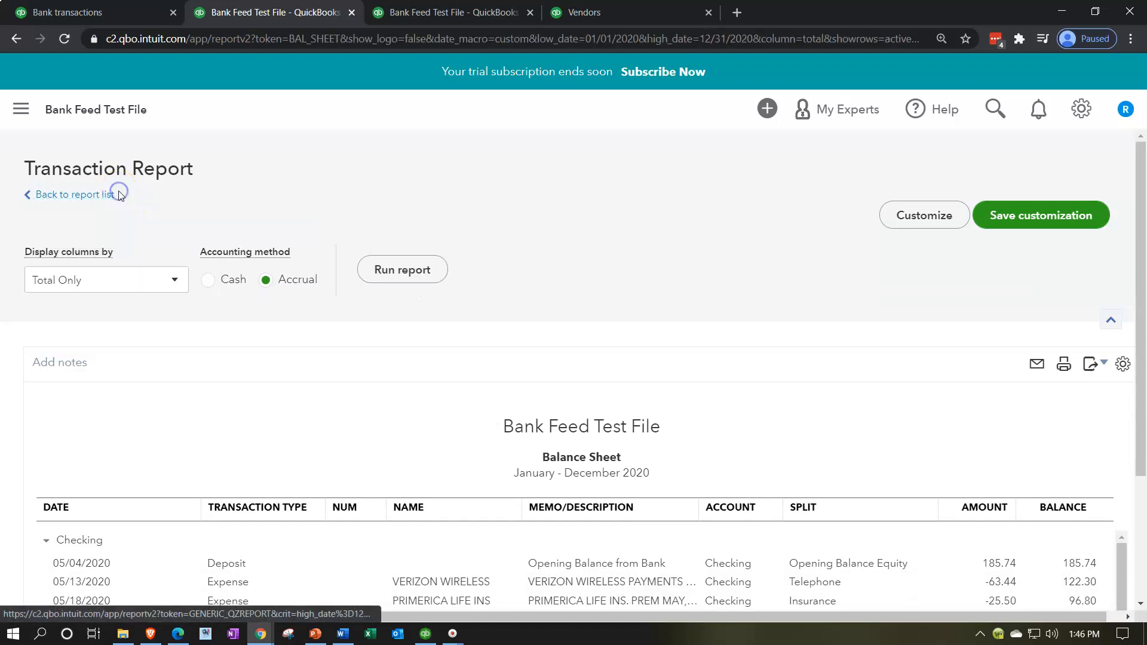
Rerun the 2020 Profit and Loss report to check its expenses, and check the vendor list for VERIZON WIRELESS
click(435, 13)
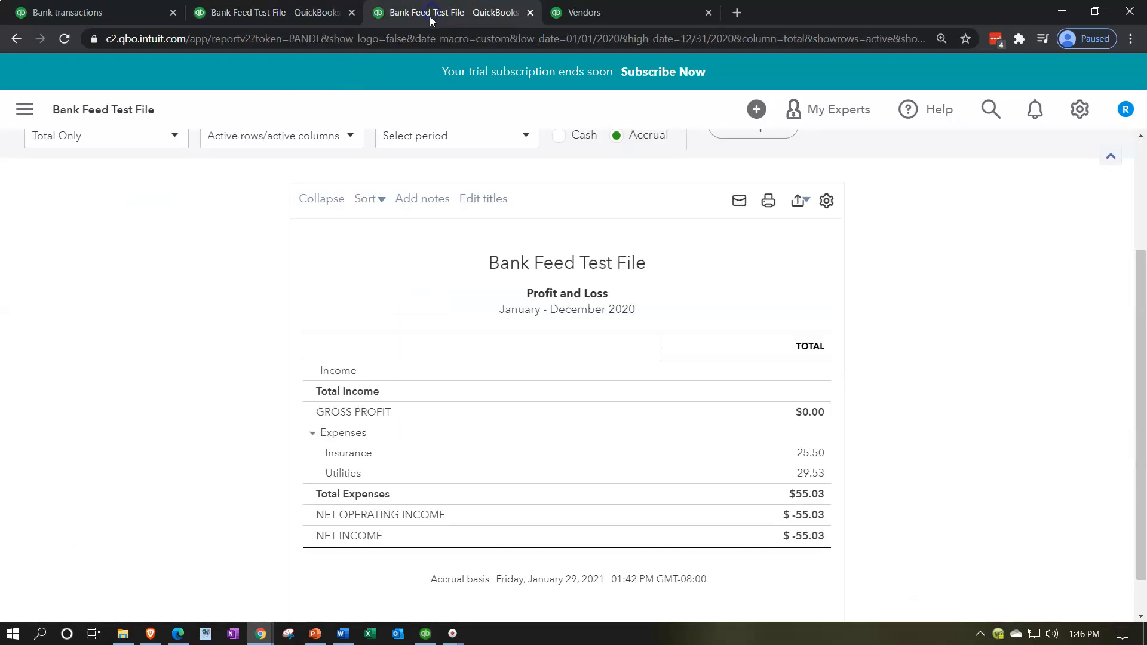
scroll(239, 310, up, 3)
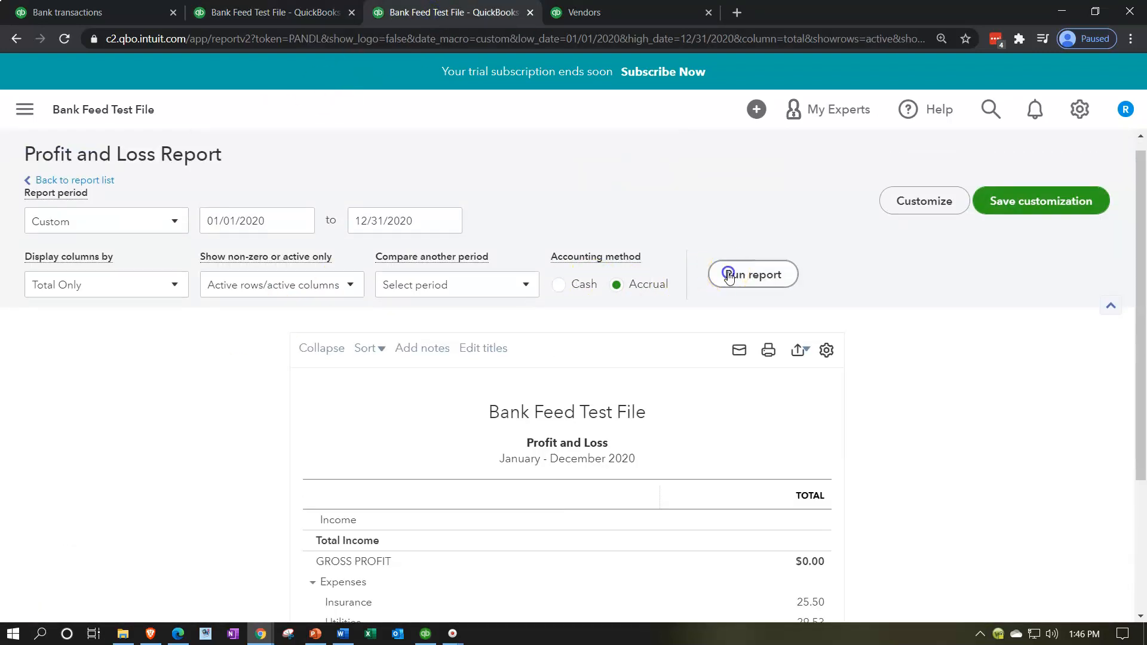
click(725, 271)
scroll(239, 385, down, 1)
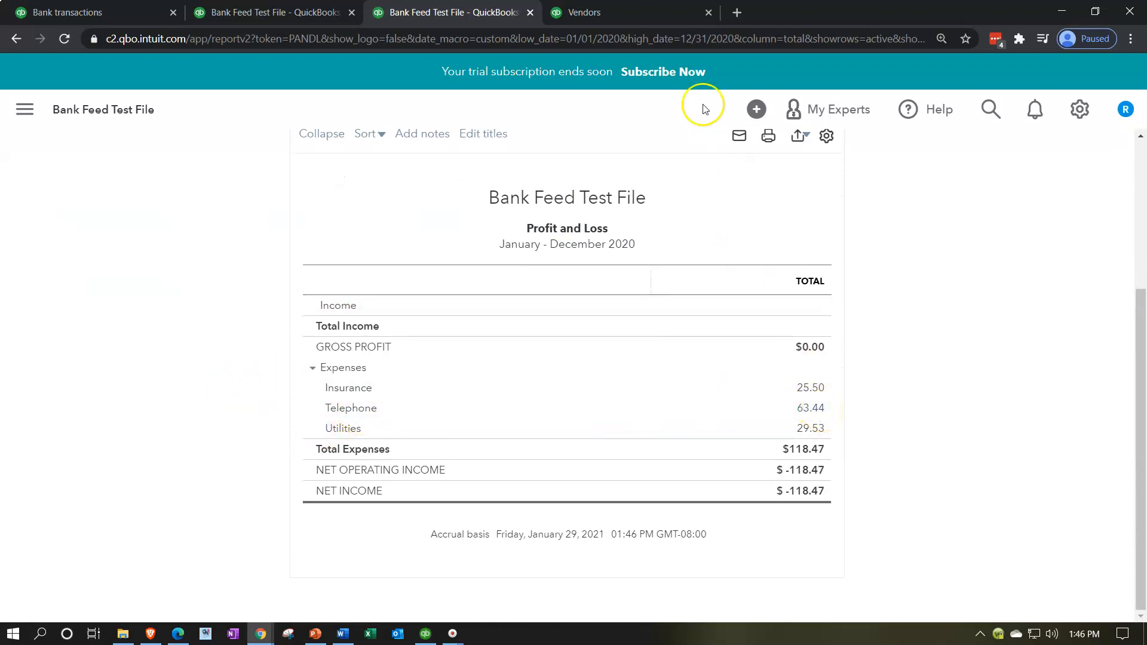
click(640, 13)
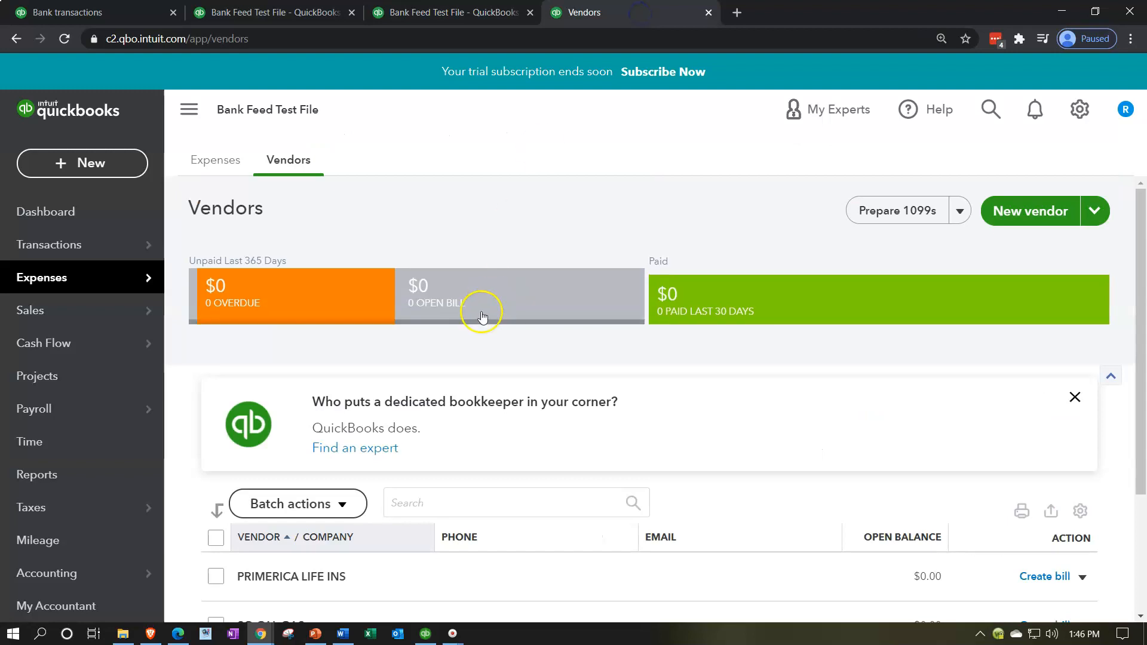
scroll(480, 314, down, 2)
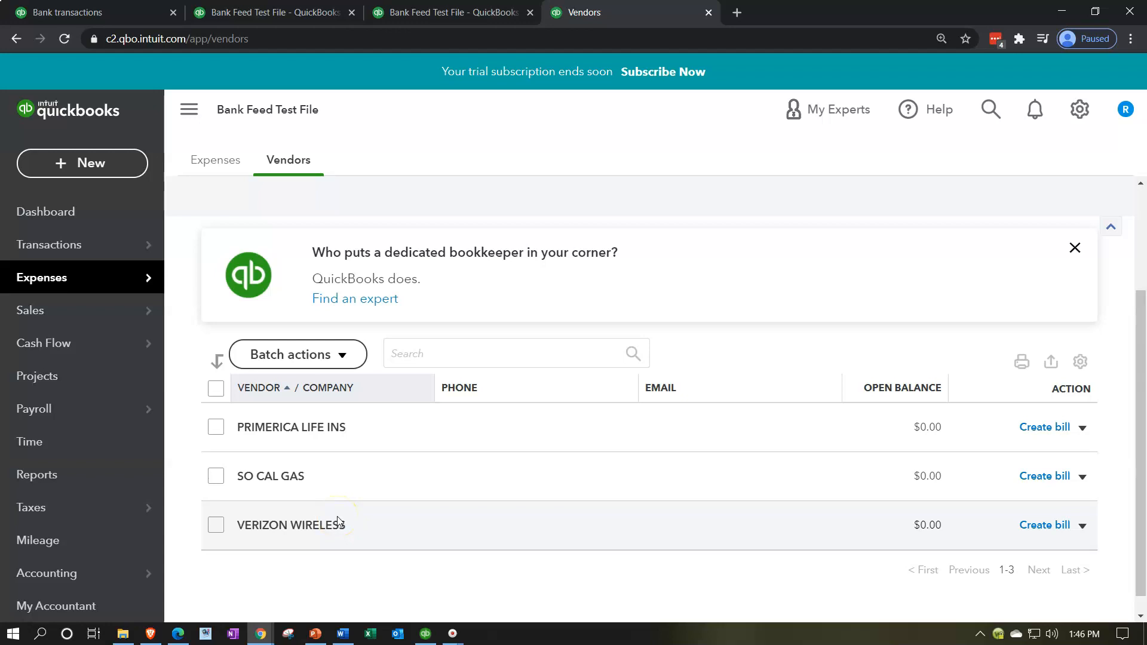
Filter the Checking bank feed's For review transactions to show only those with Rule applied
click(95, 12)
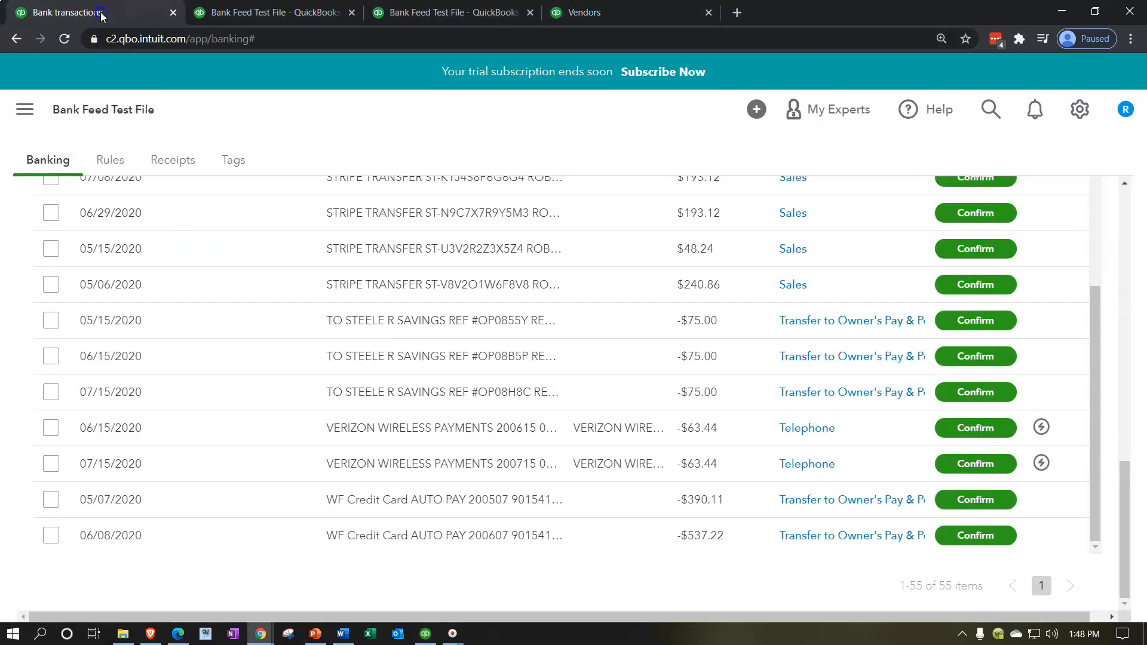
scroll(442, 391, up, 15)
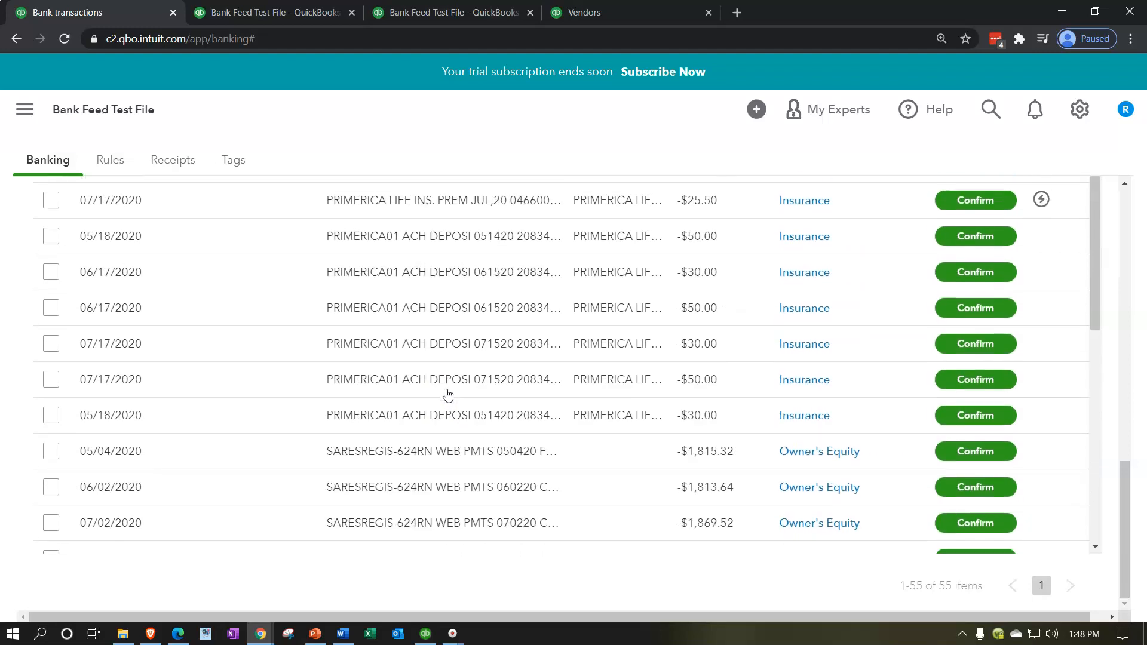
scroll(439, 395, up, 7)
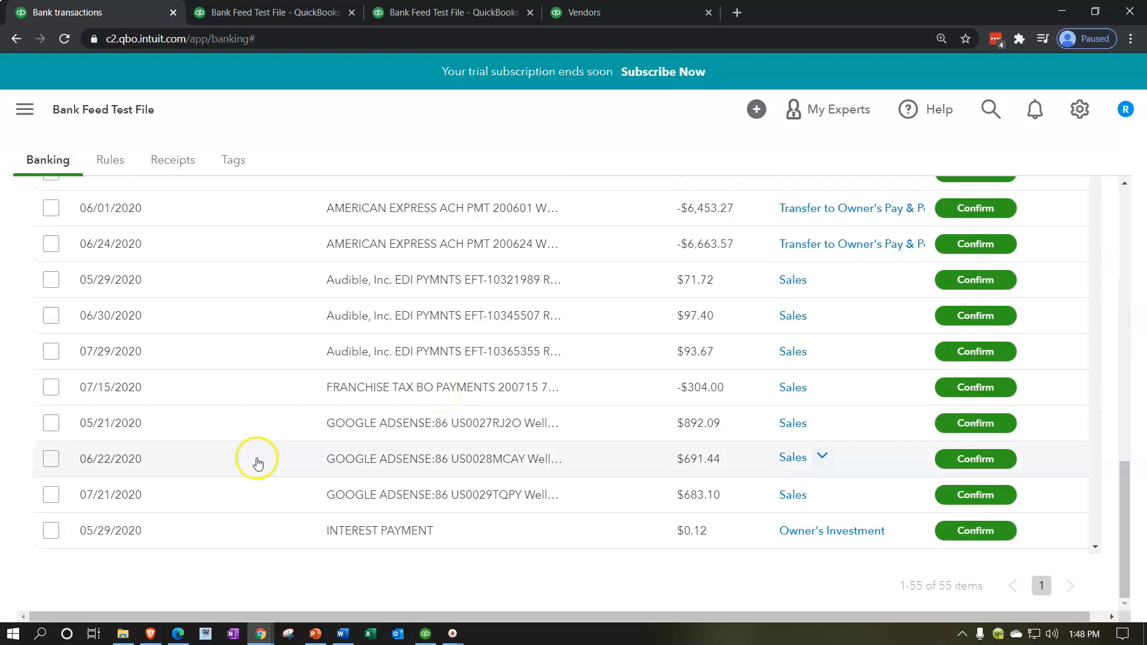
scroll(251, 442, up, 5)
scroll(245, 427, up, 6)
scroll(236, 472, down, 3)
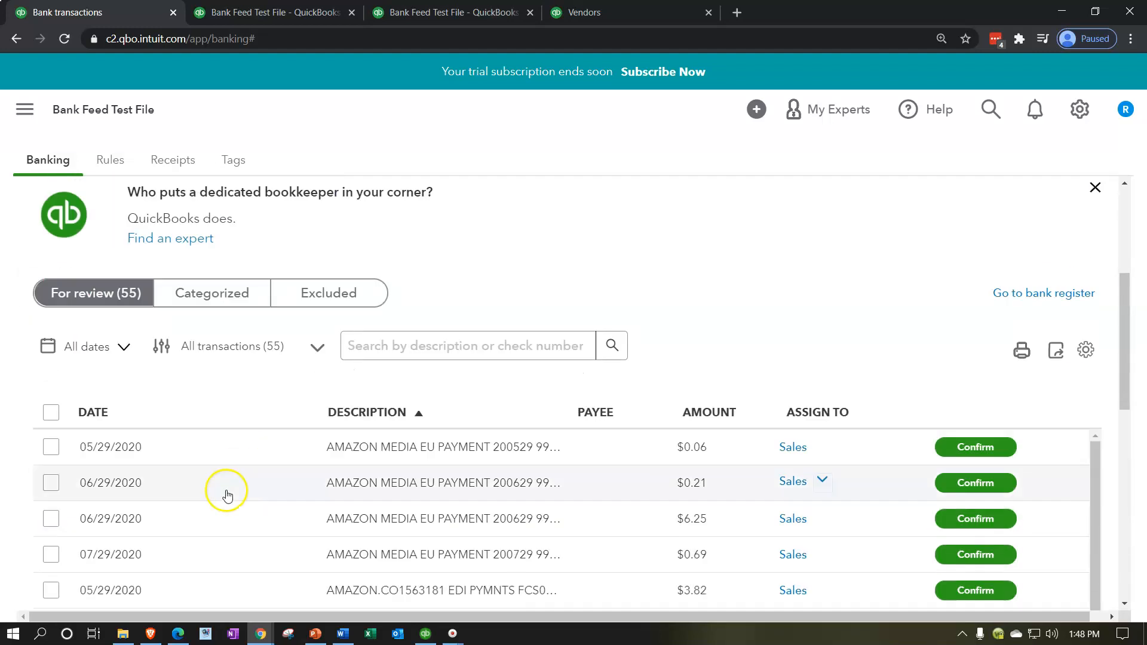
click(235, 346)
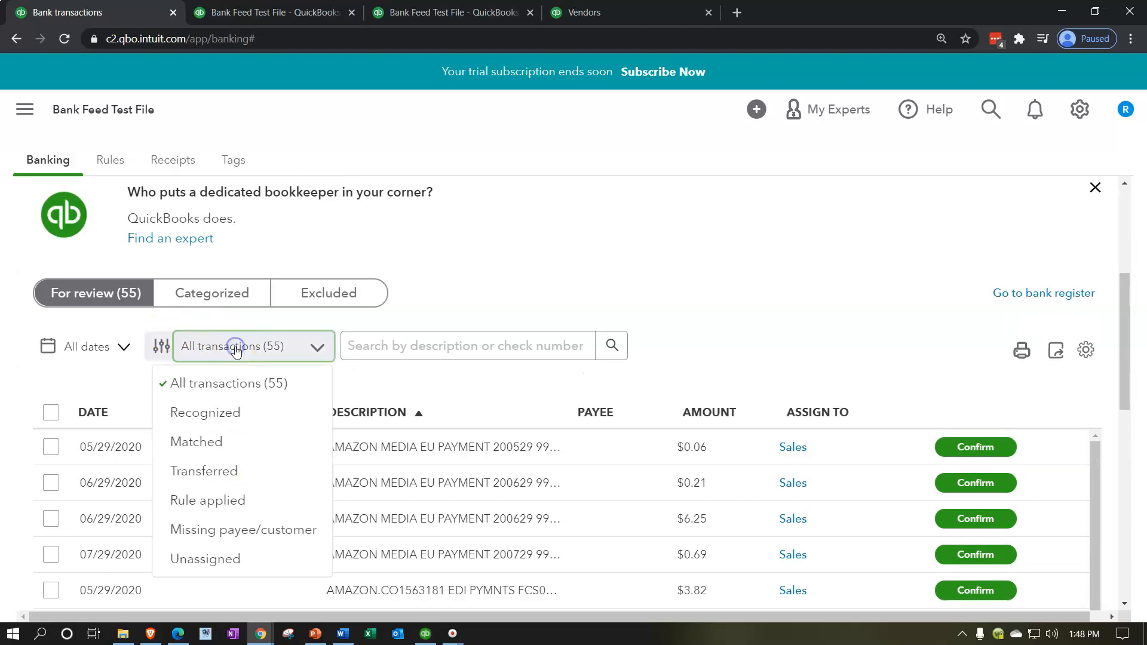
click(259, 495)
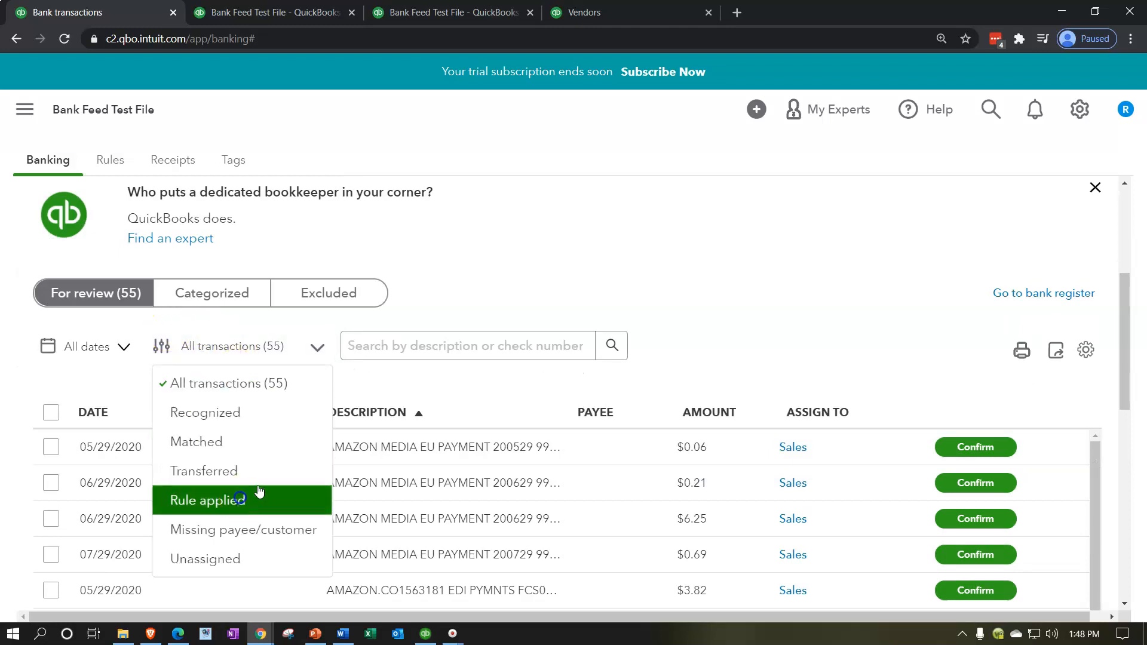
scroll(679, 290, down, 1)
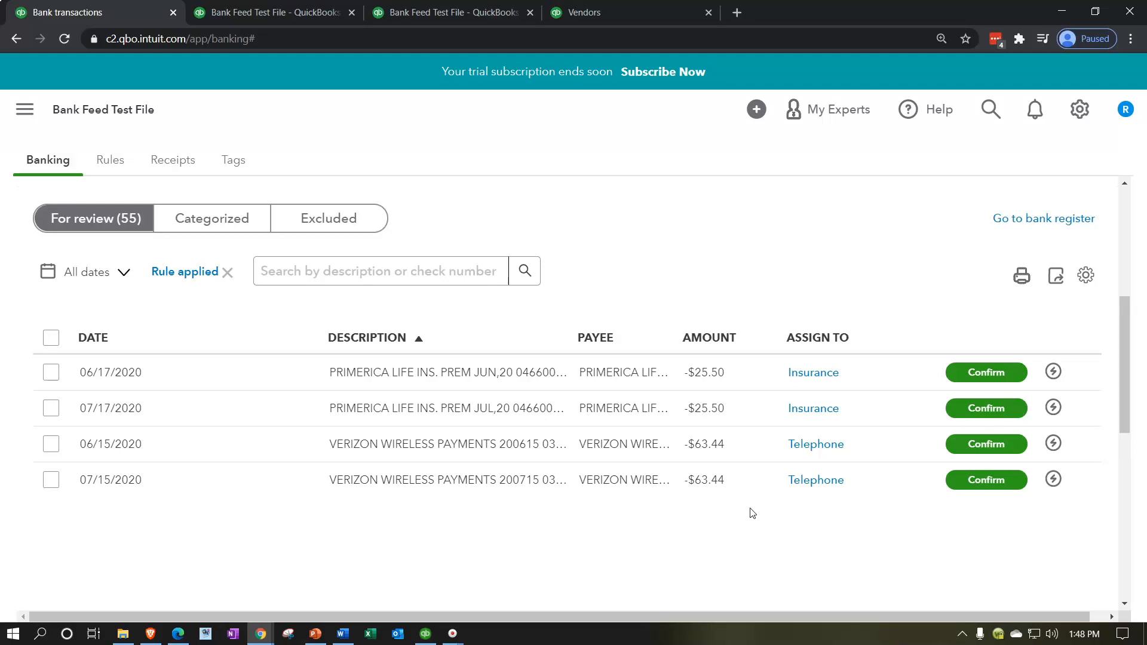
Review the expense accounts in the Chart of Accounts and return to the filtered bank transactions
click(614, 14)
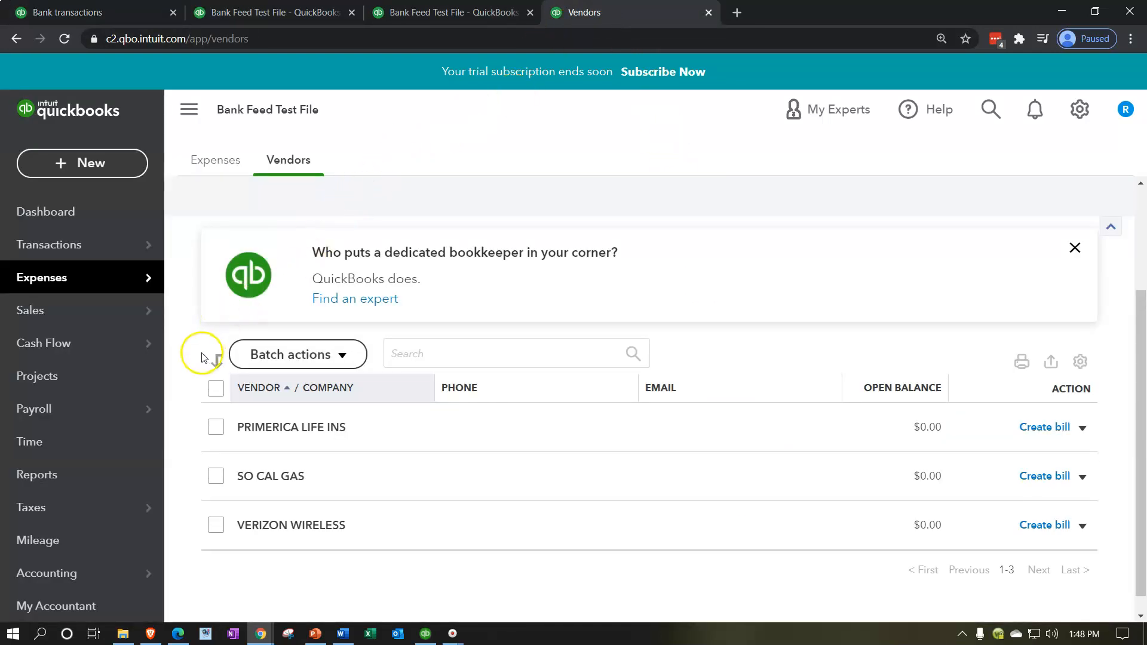
click(104, 577)
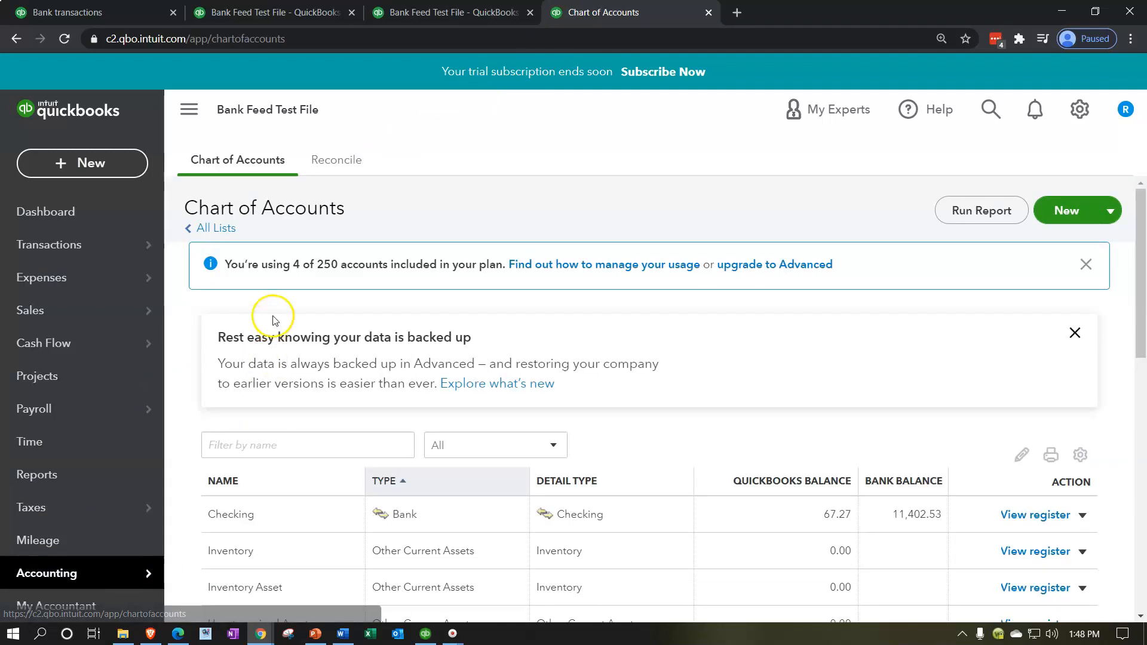
scroll(454, 405, down, 5)
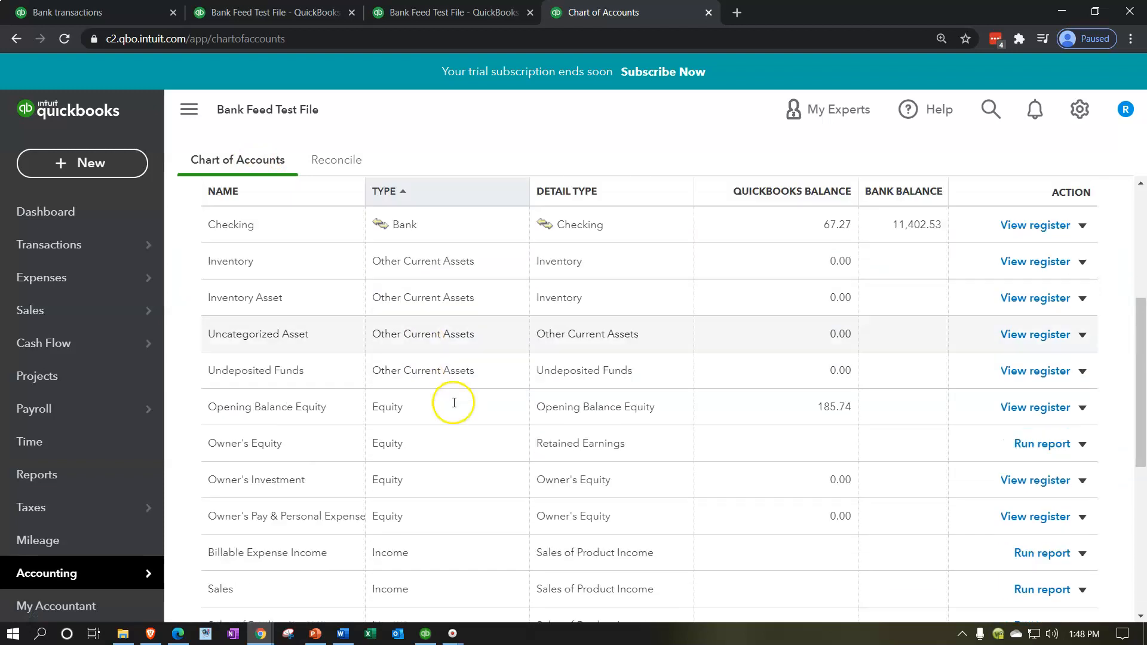
scroll(454, 406, down, 5)
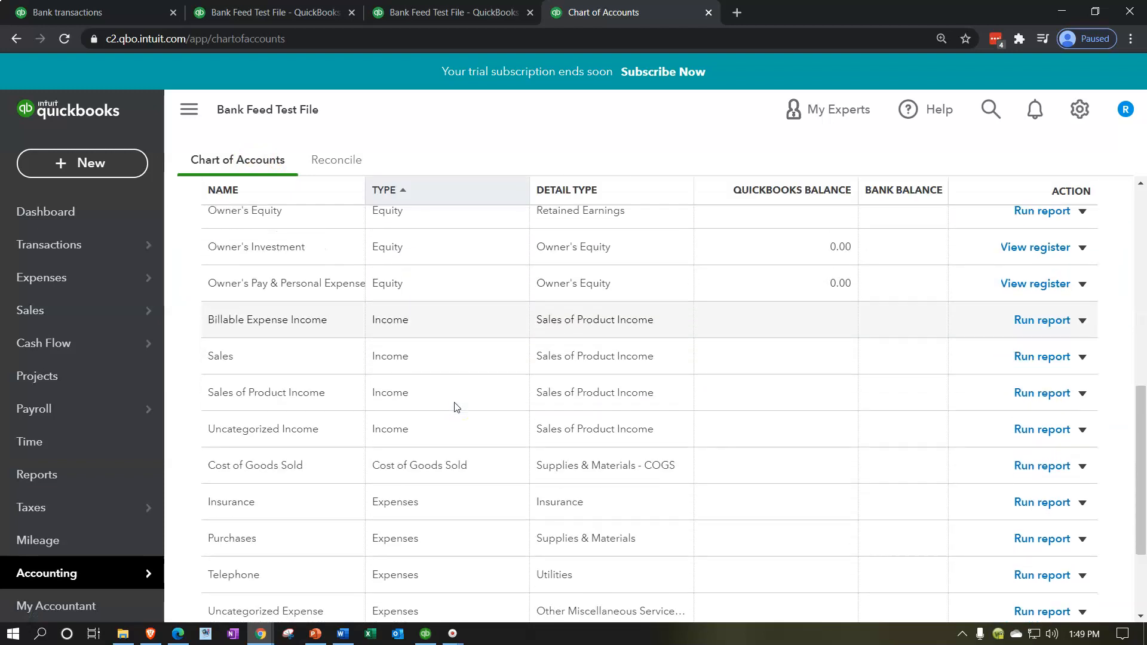
scroll(456, 407, down, 2)
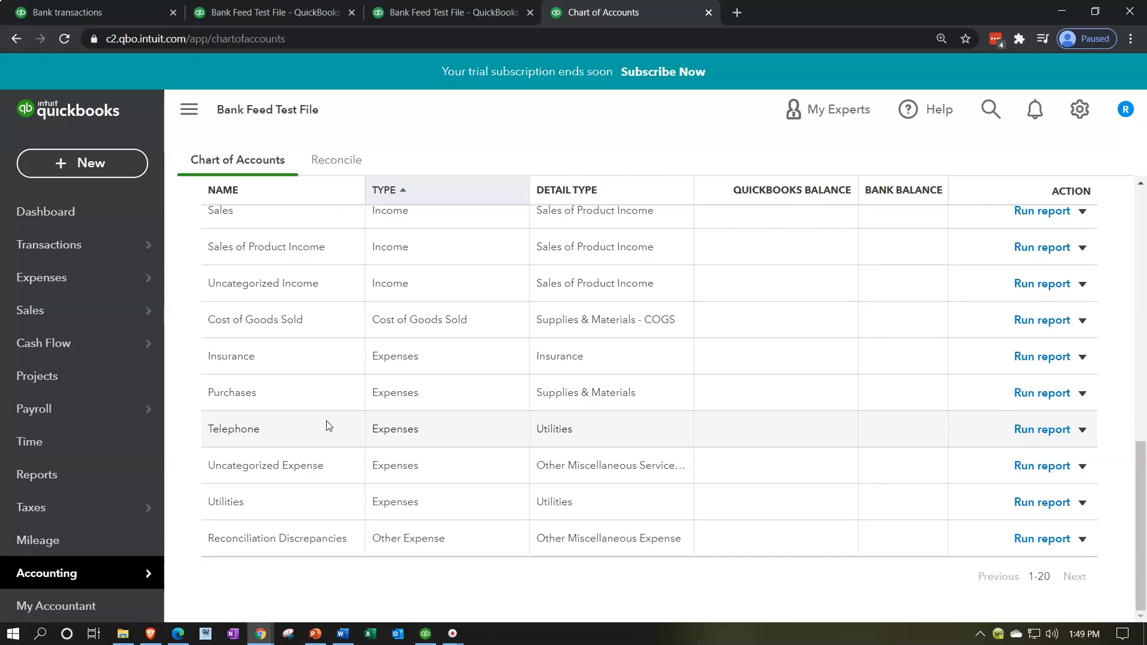
click(142, 20)
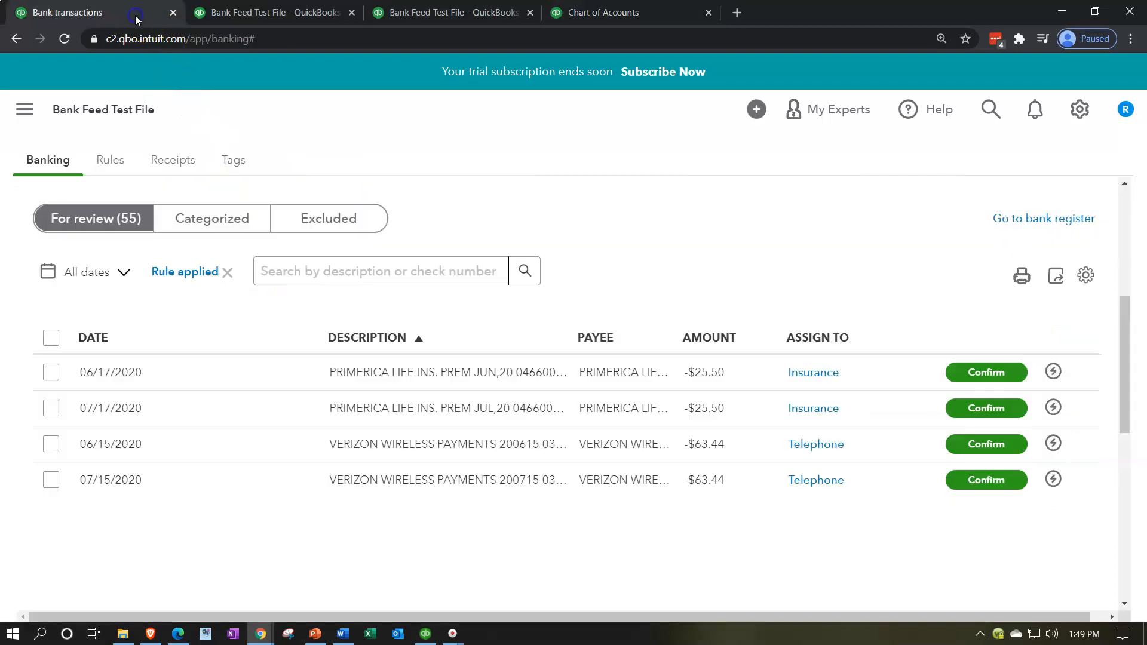